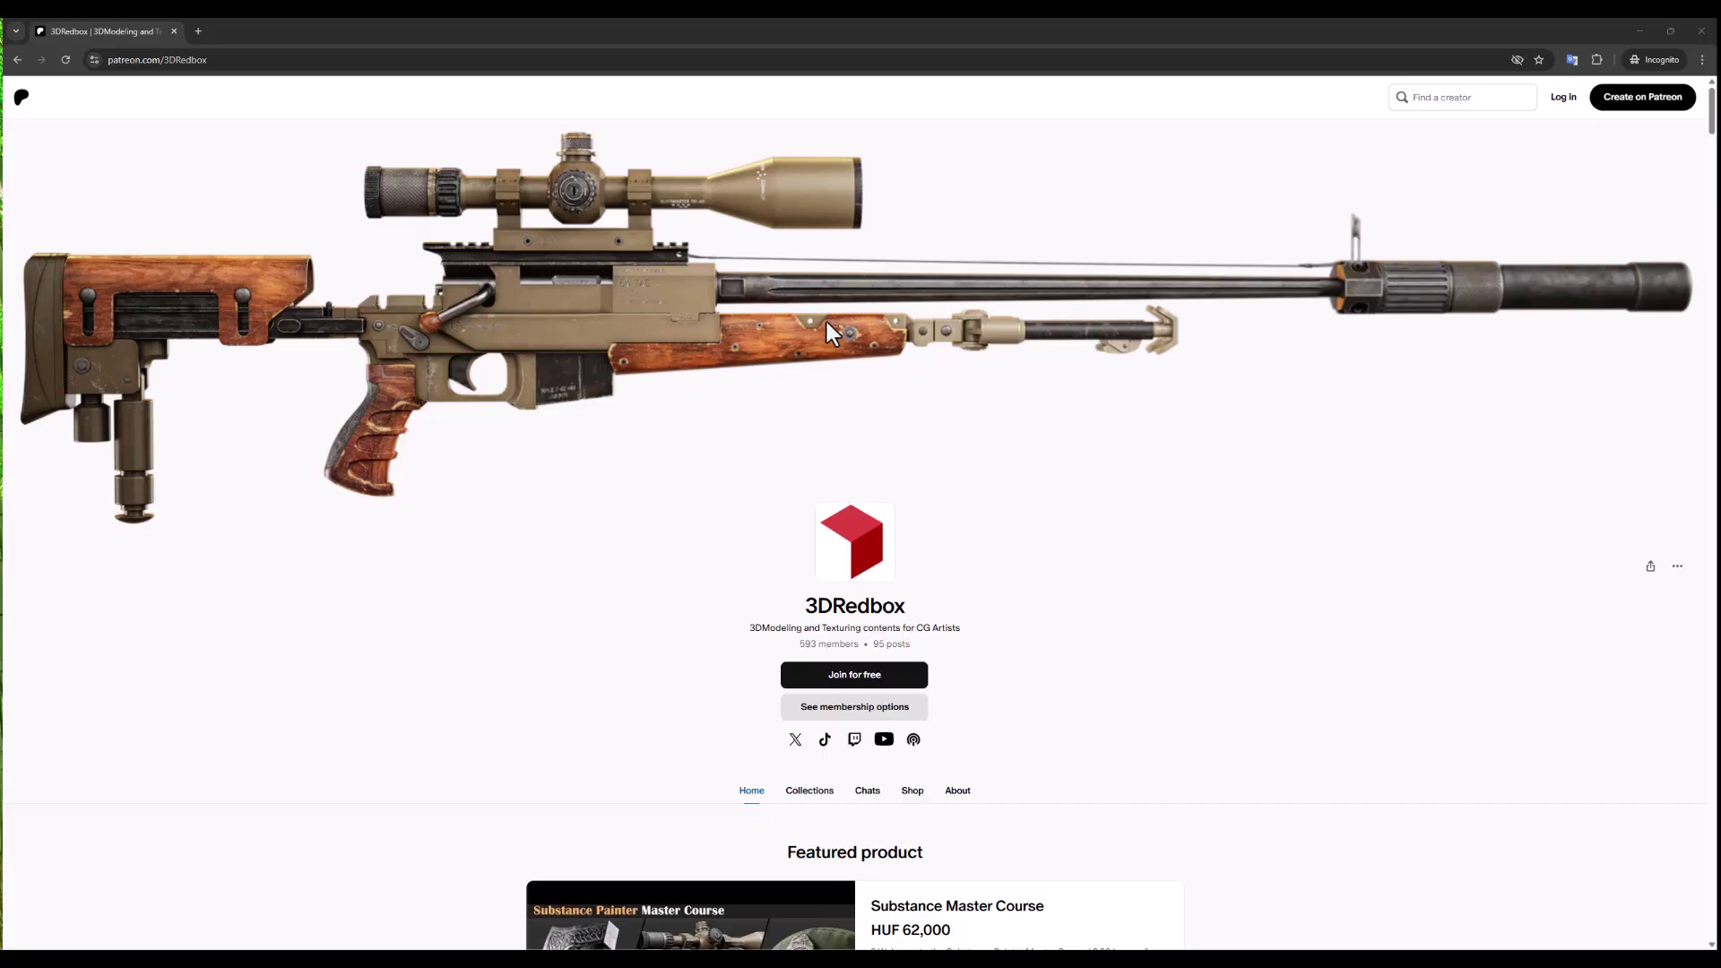
# - Browse the featured product and recent posts on the 3DRedbox Patreon page, down to the velvet material tutorial
pyautogui.scroll(-6, 827, 326)
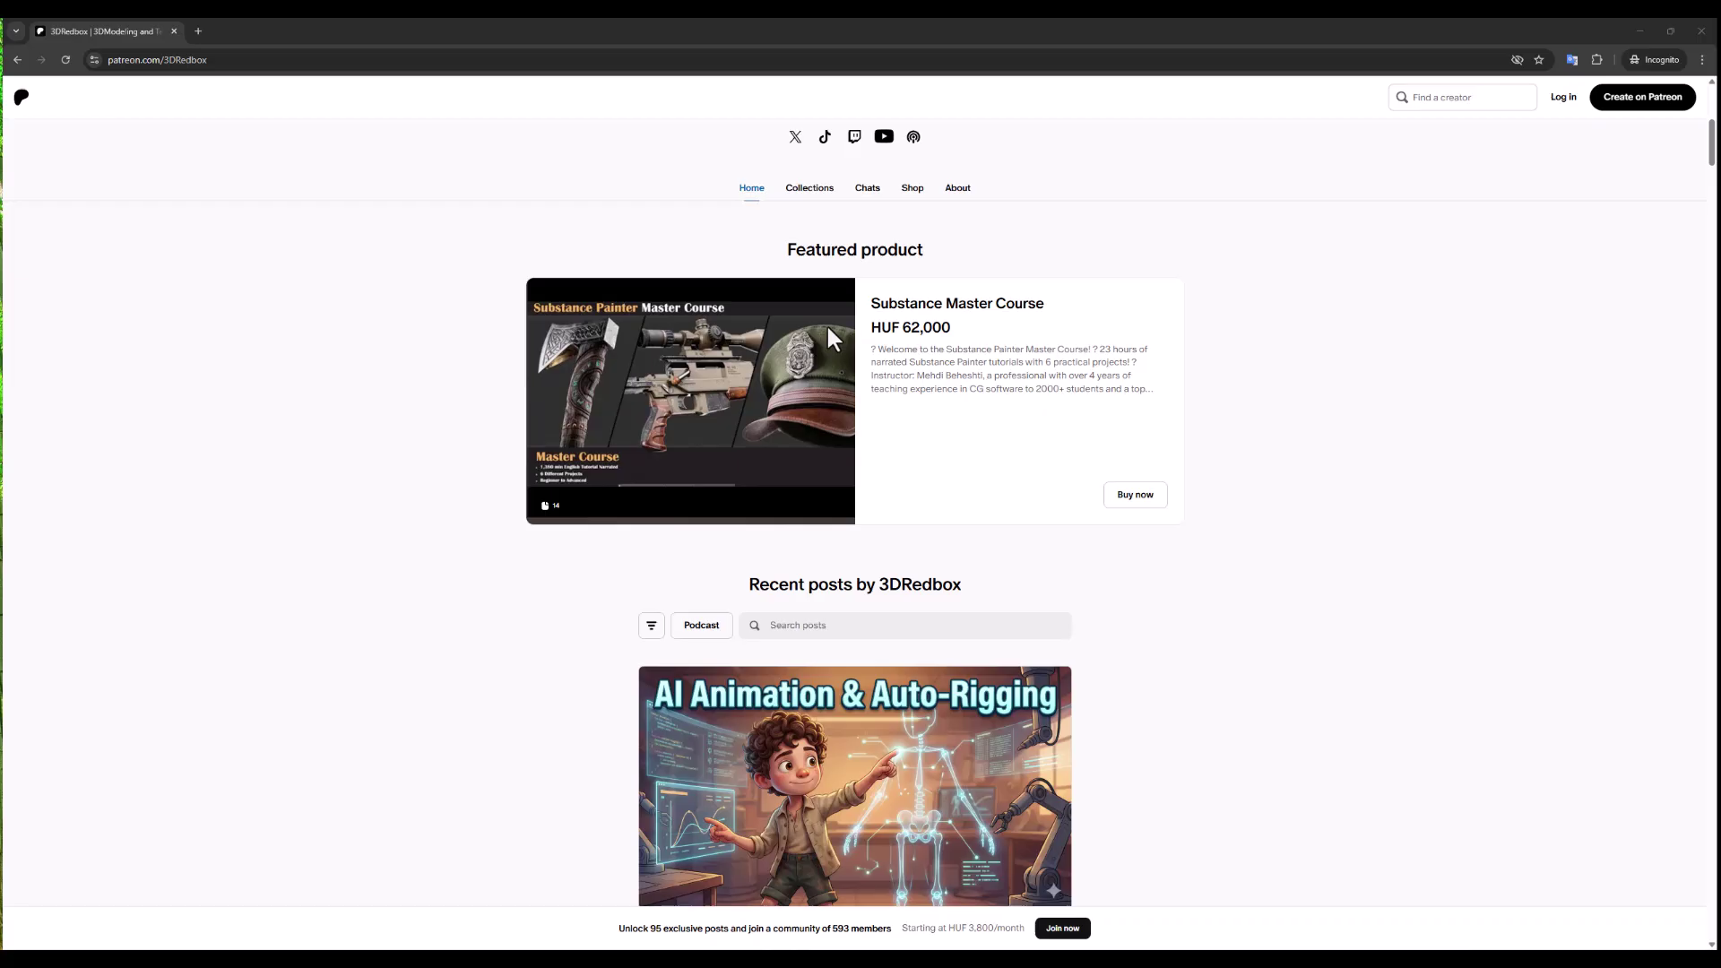
pyautogui.scroll(-4, 826, 332)
pyautogui.scroll(-2, 843, 318)
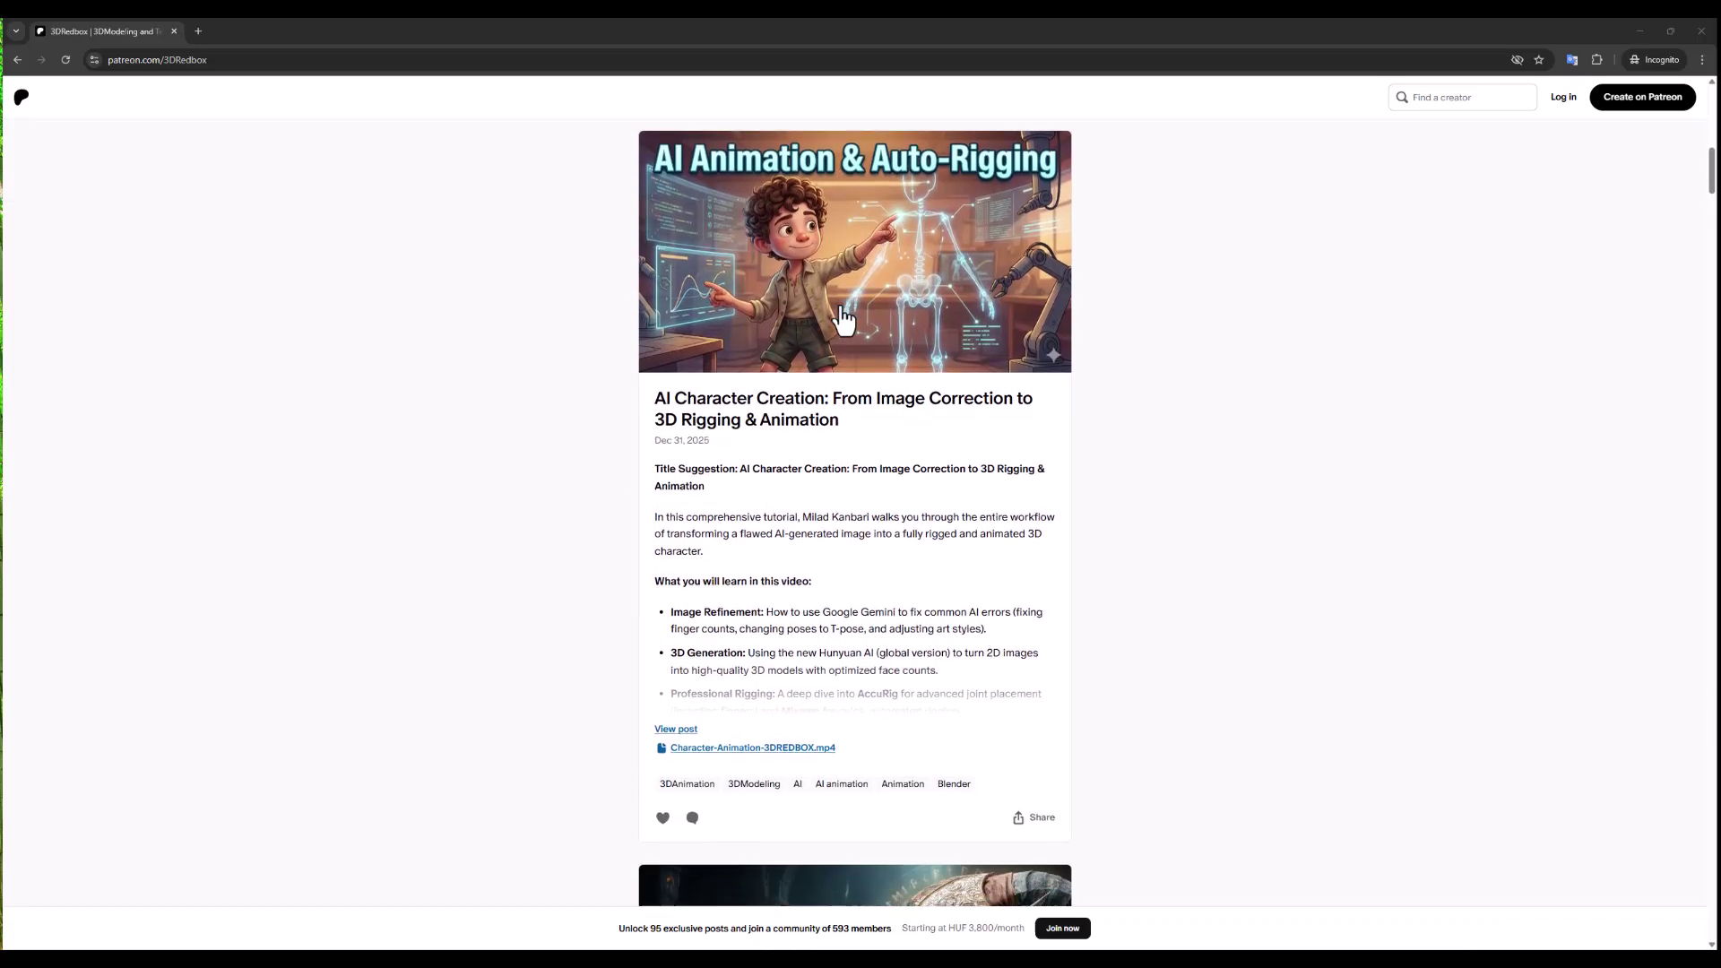
pyautogui.scroll(-7, 842, 318)
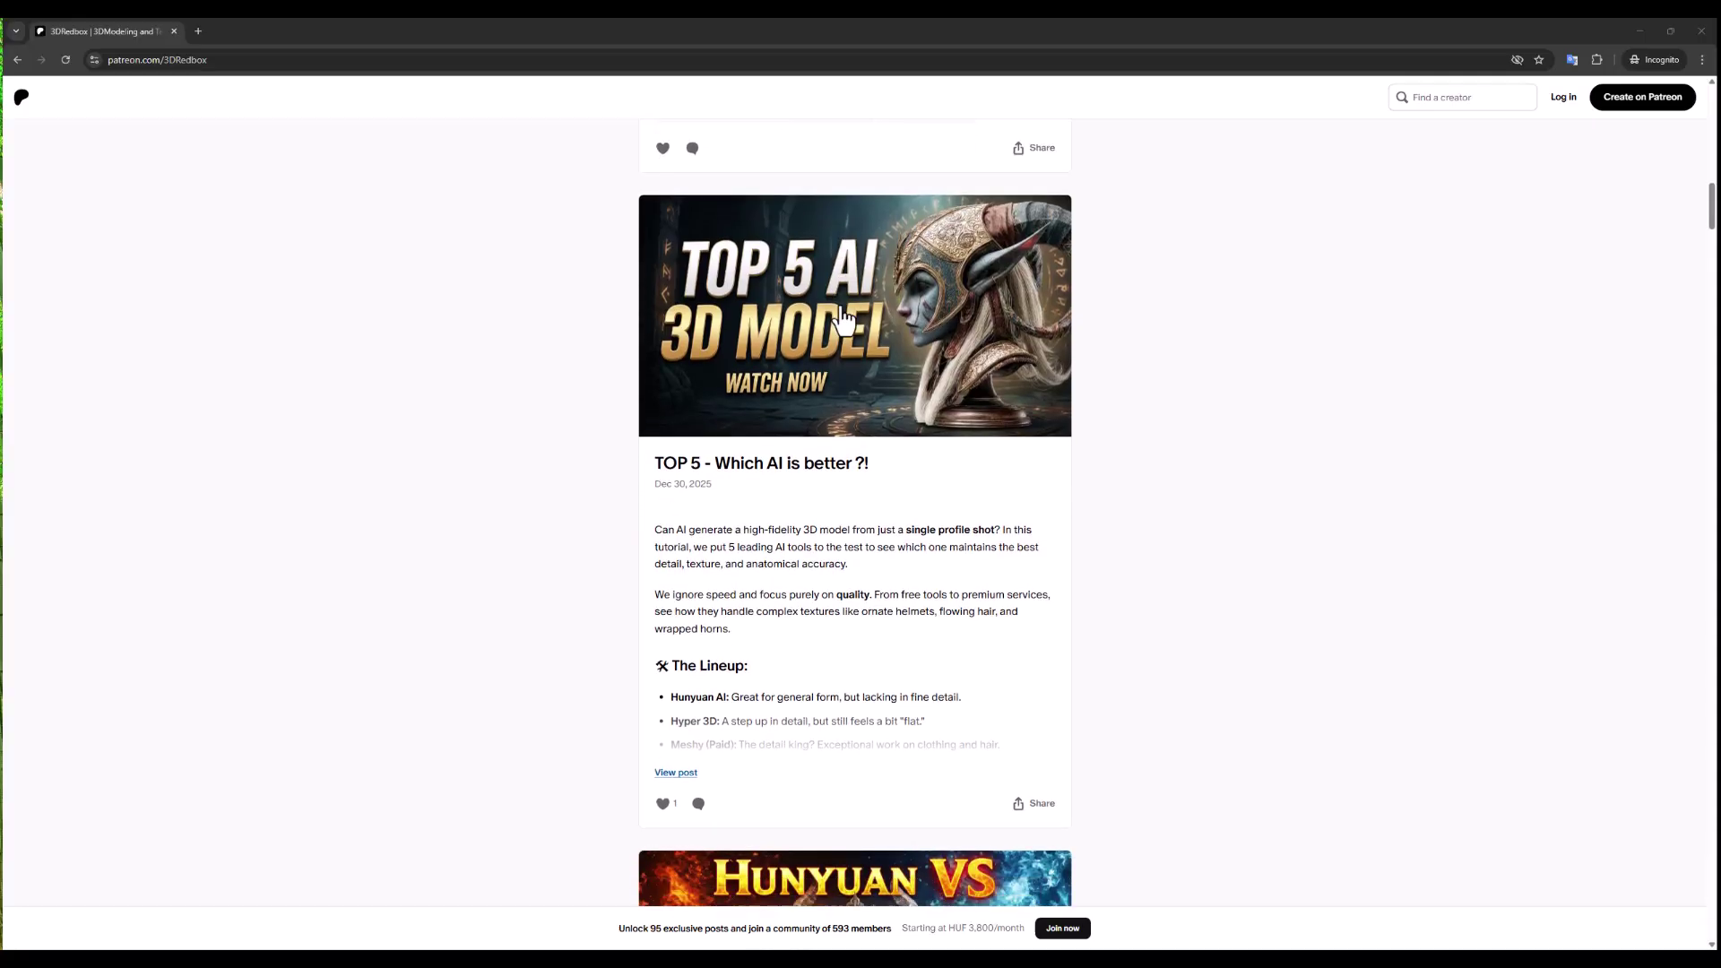
pyautogui.scroll(-2, 843, 316)
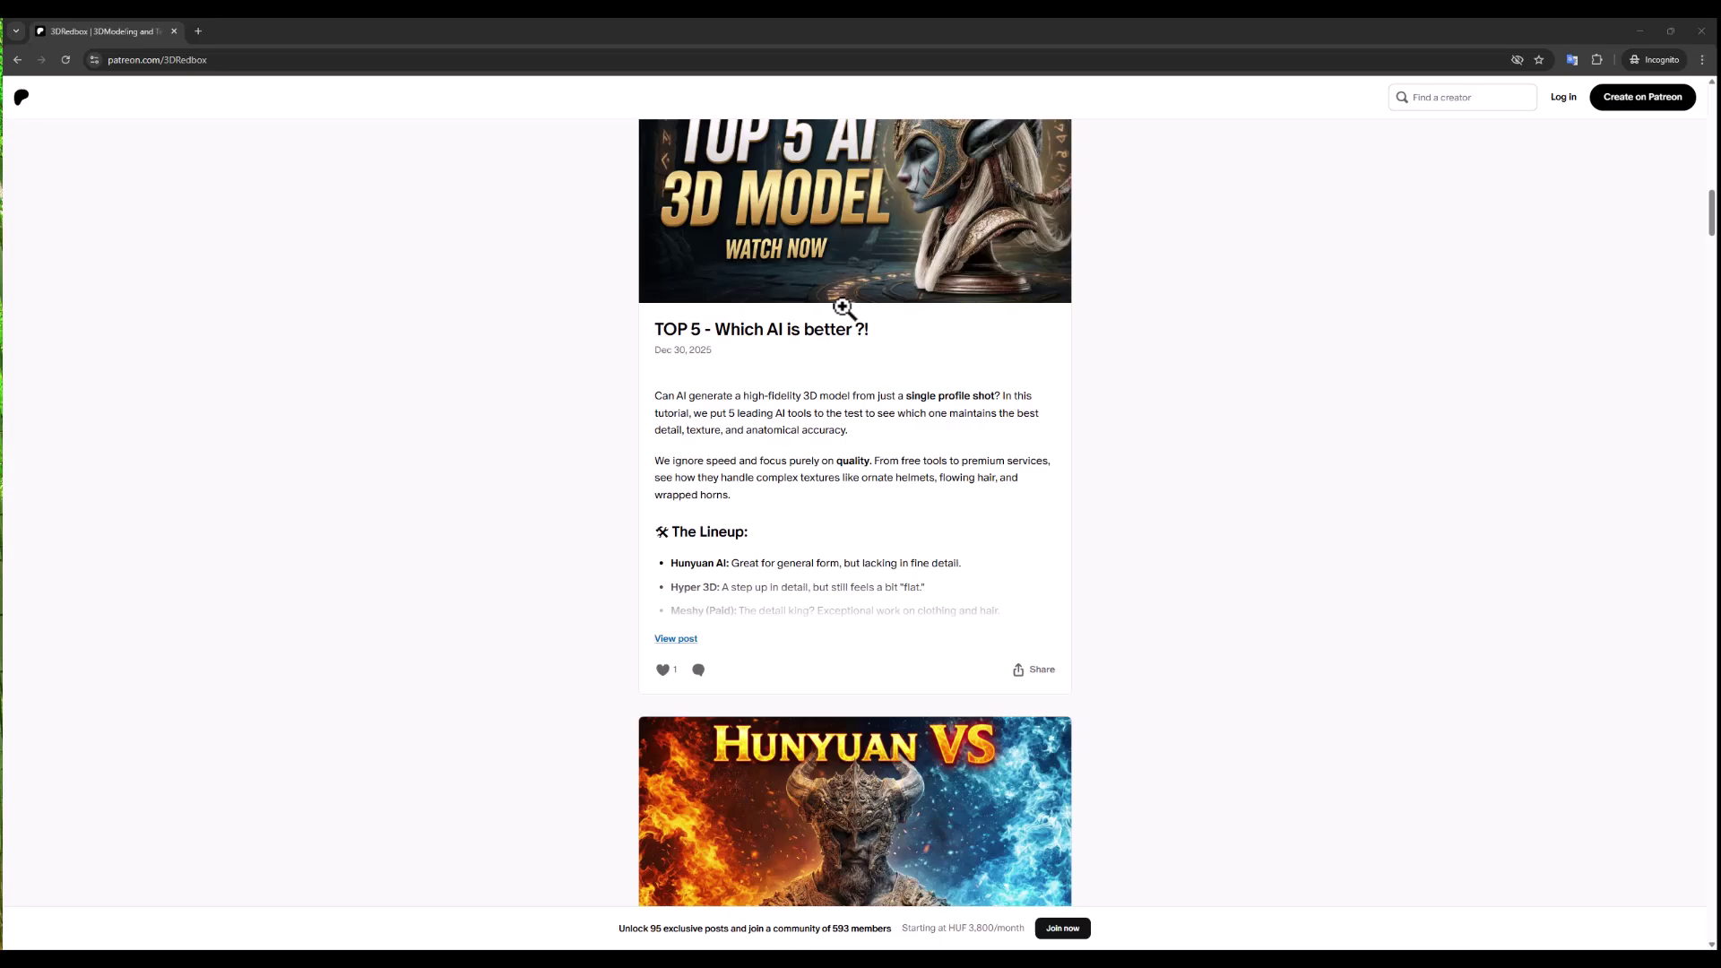
pyautogui.scroll(-12, 842, 307)
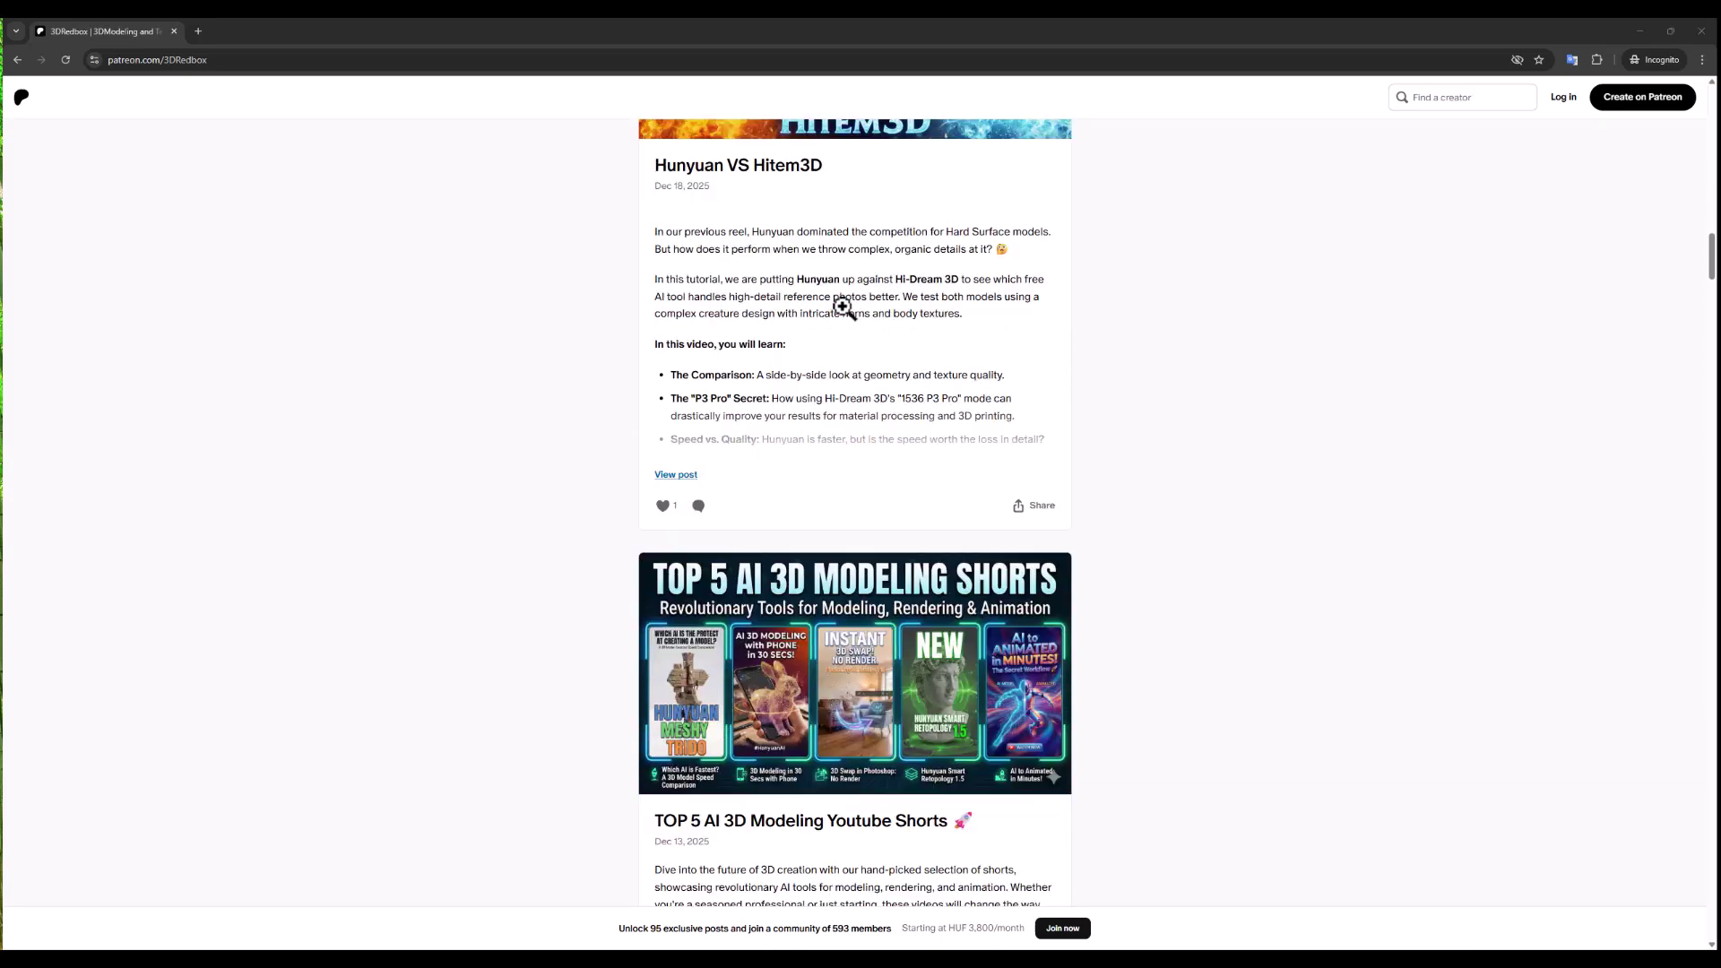
pyautogui.scroll(-4, 843, 307)
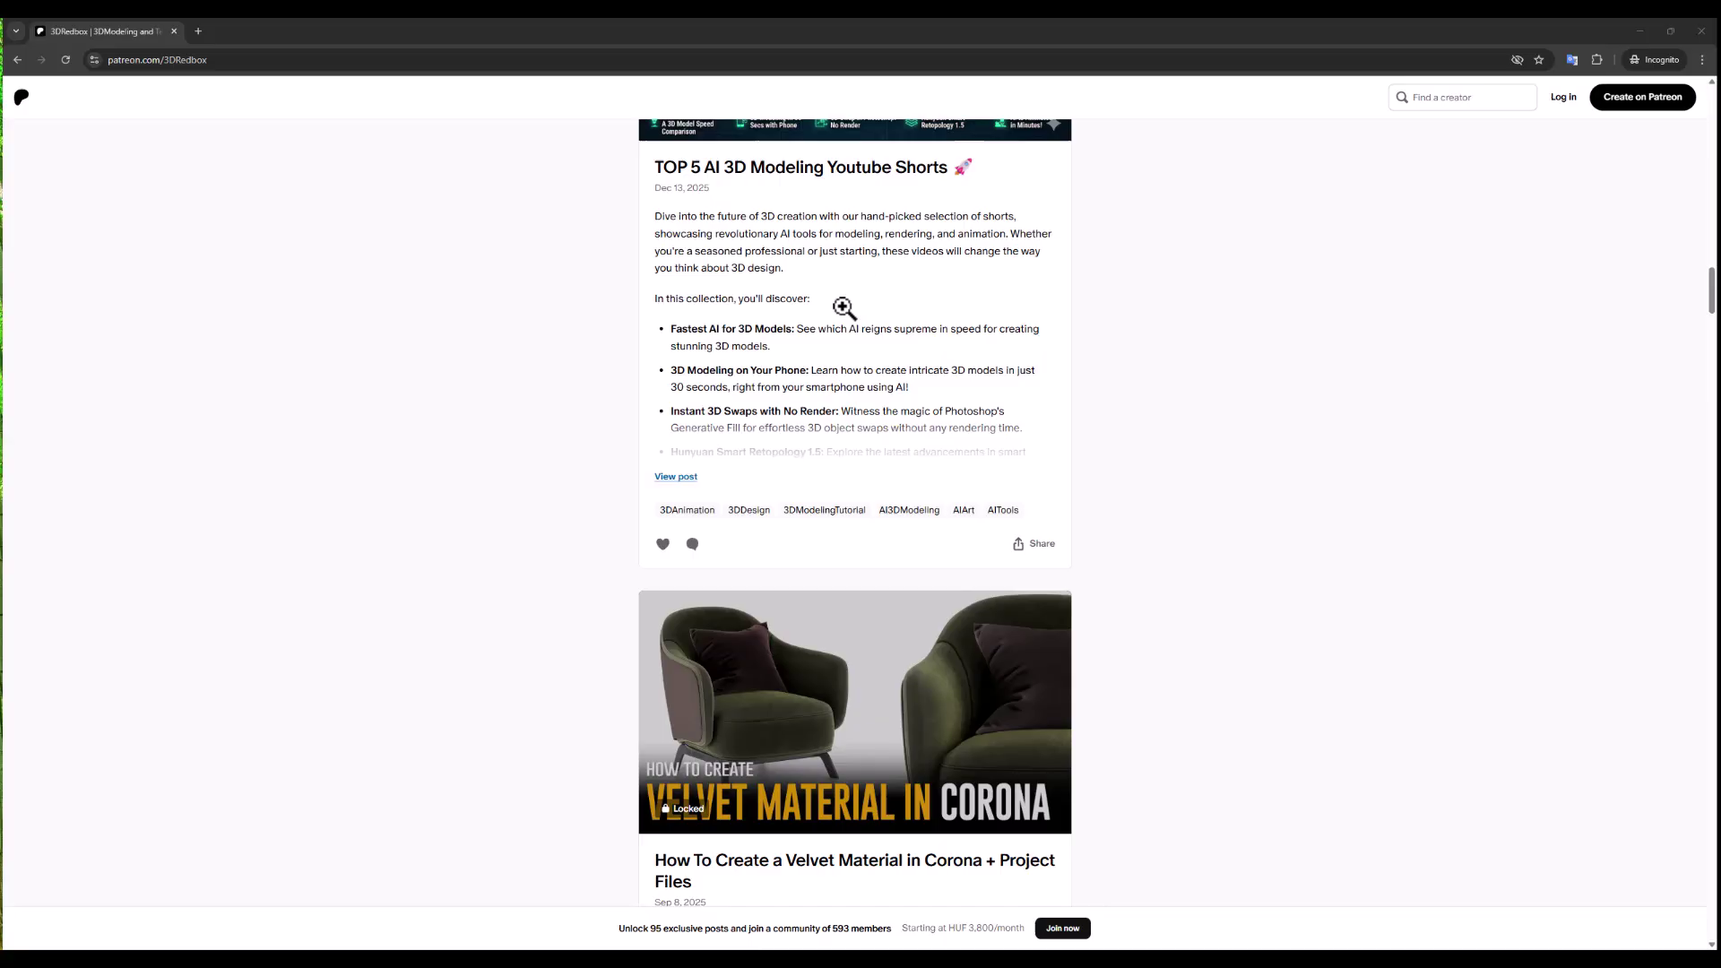
pyautogui.scroll(-1, 842, 307)
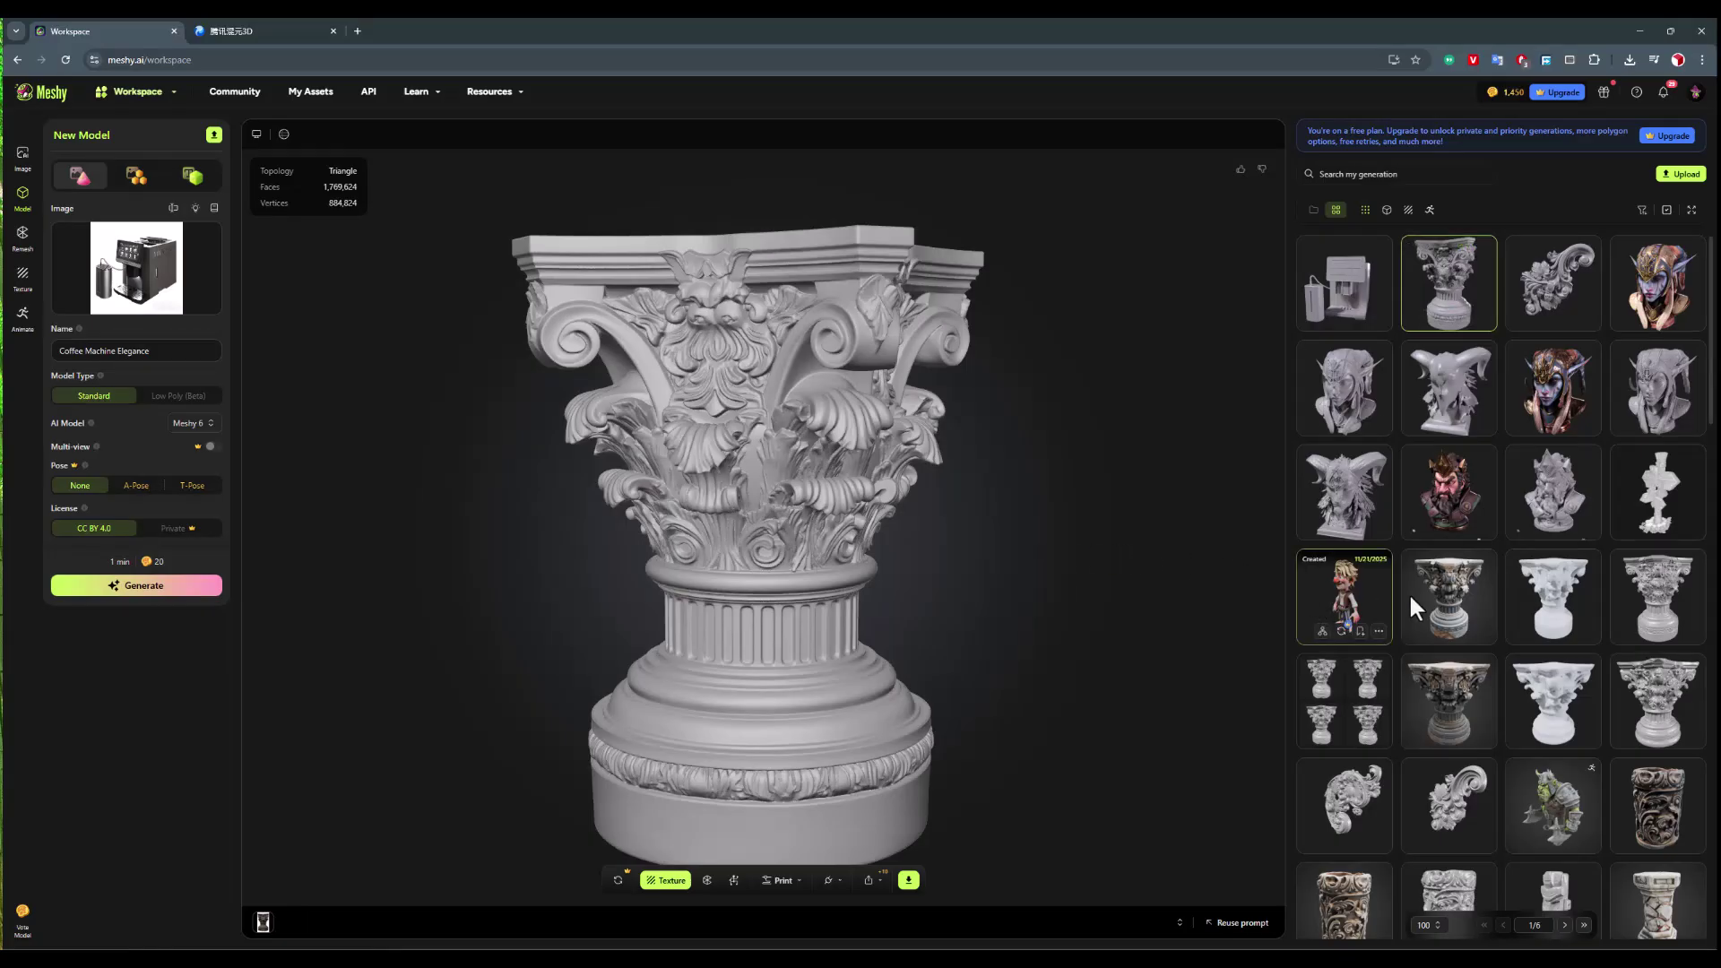
# - Open the earlier untextured column model from the Meshy generations and inspect its carved capital from several sides
pyautogui.click(1627, 583)
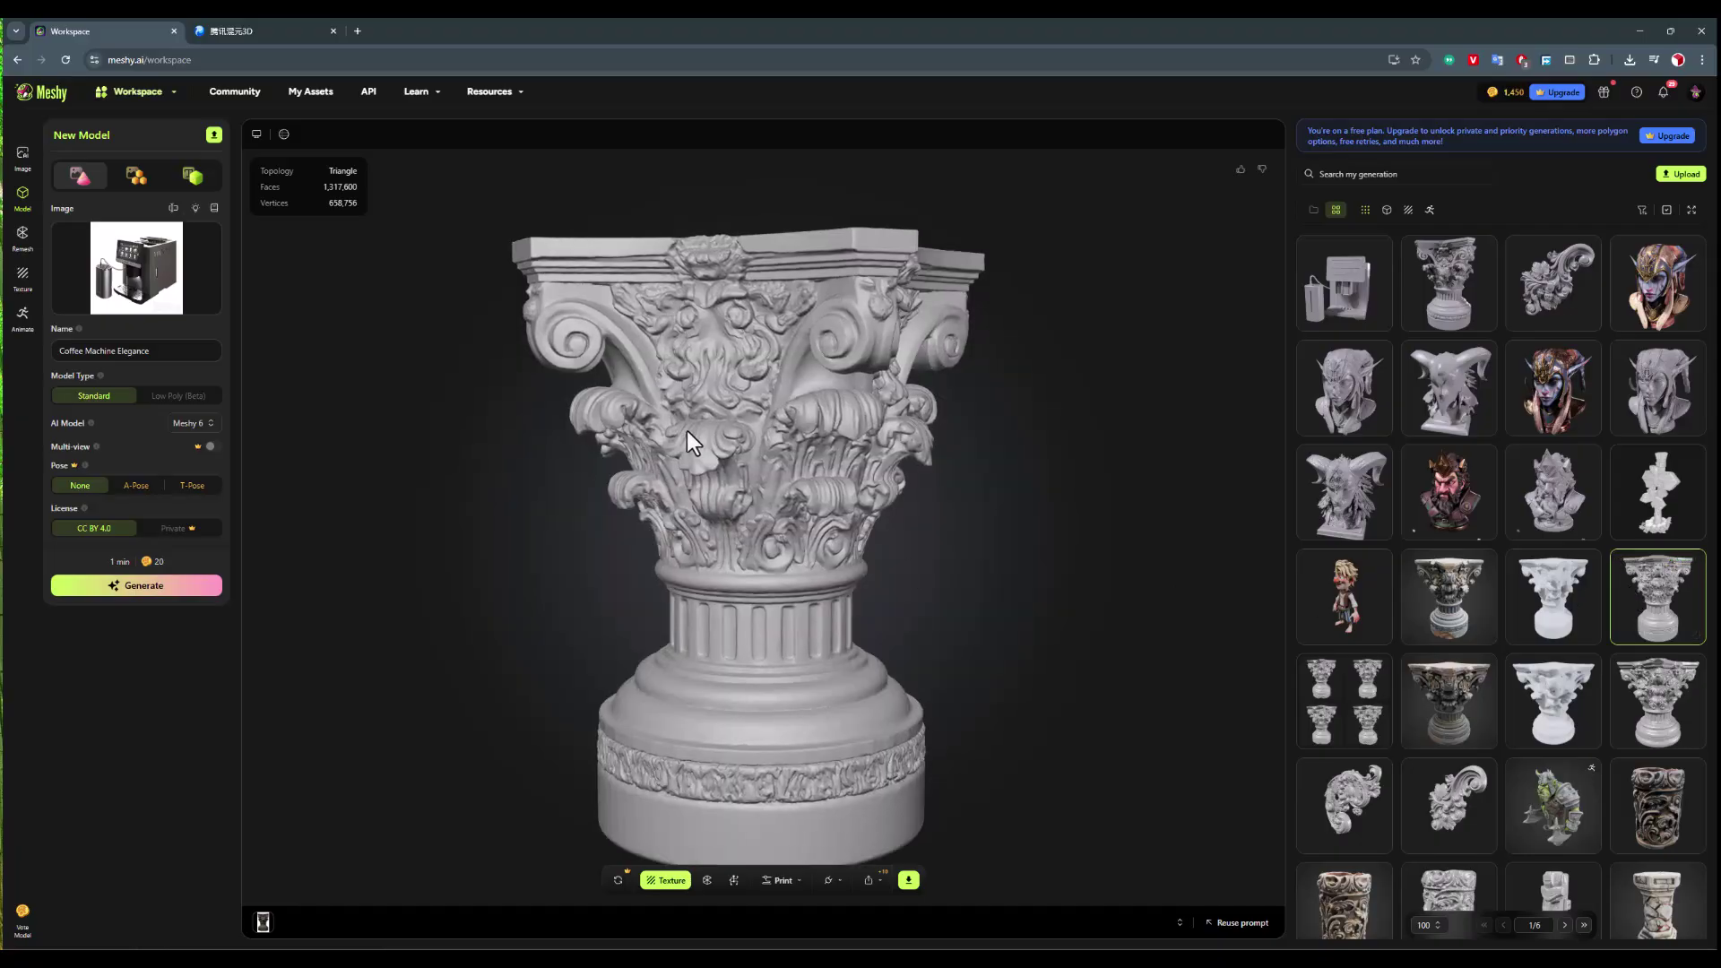
pyautogui.moveTo(688, 432); pyautogui.dragTo(950, 416)
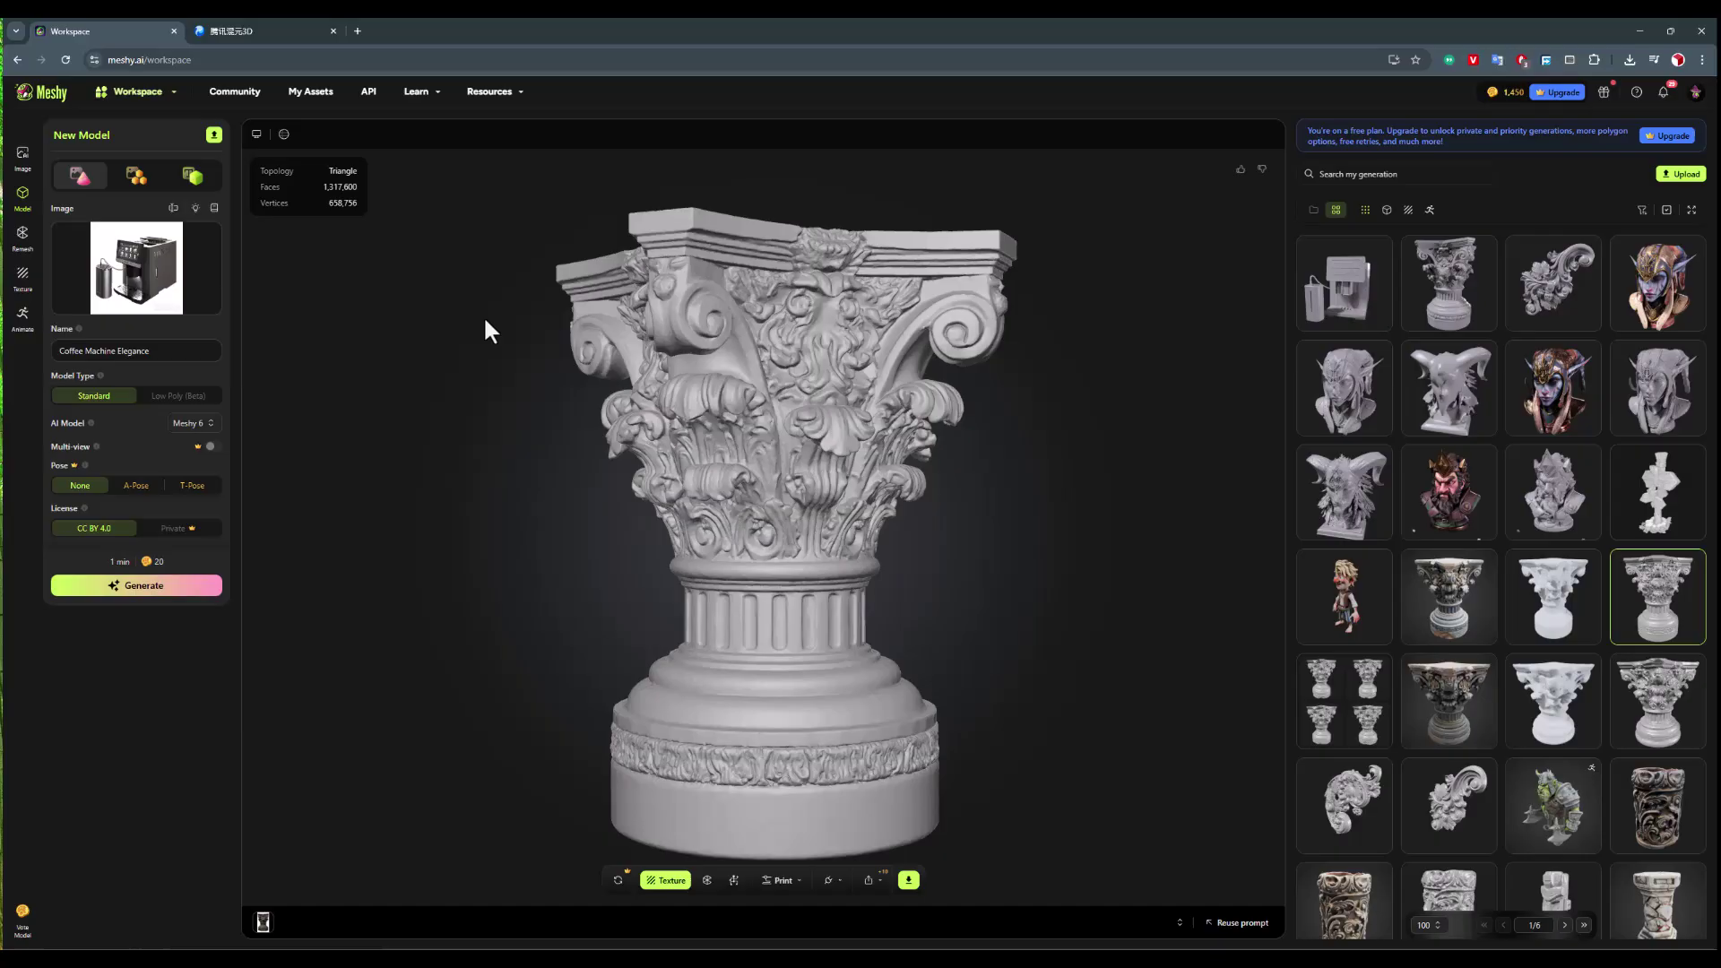
pyautogui.moveTo(928, 482); pyautogui.dragTo(886, 486)
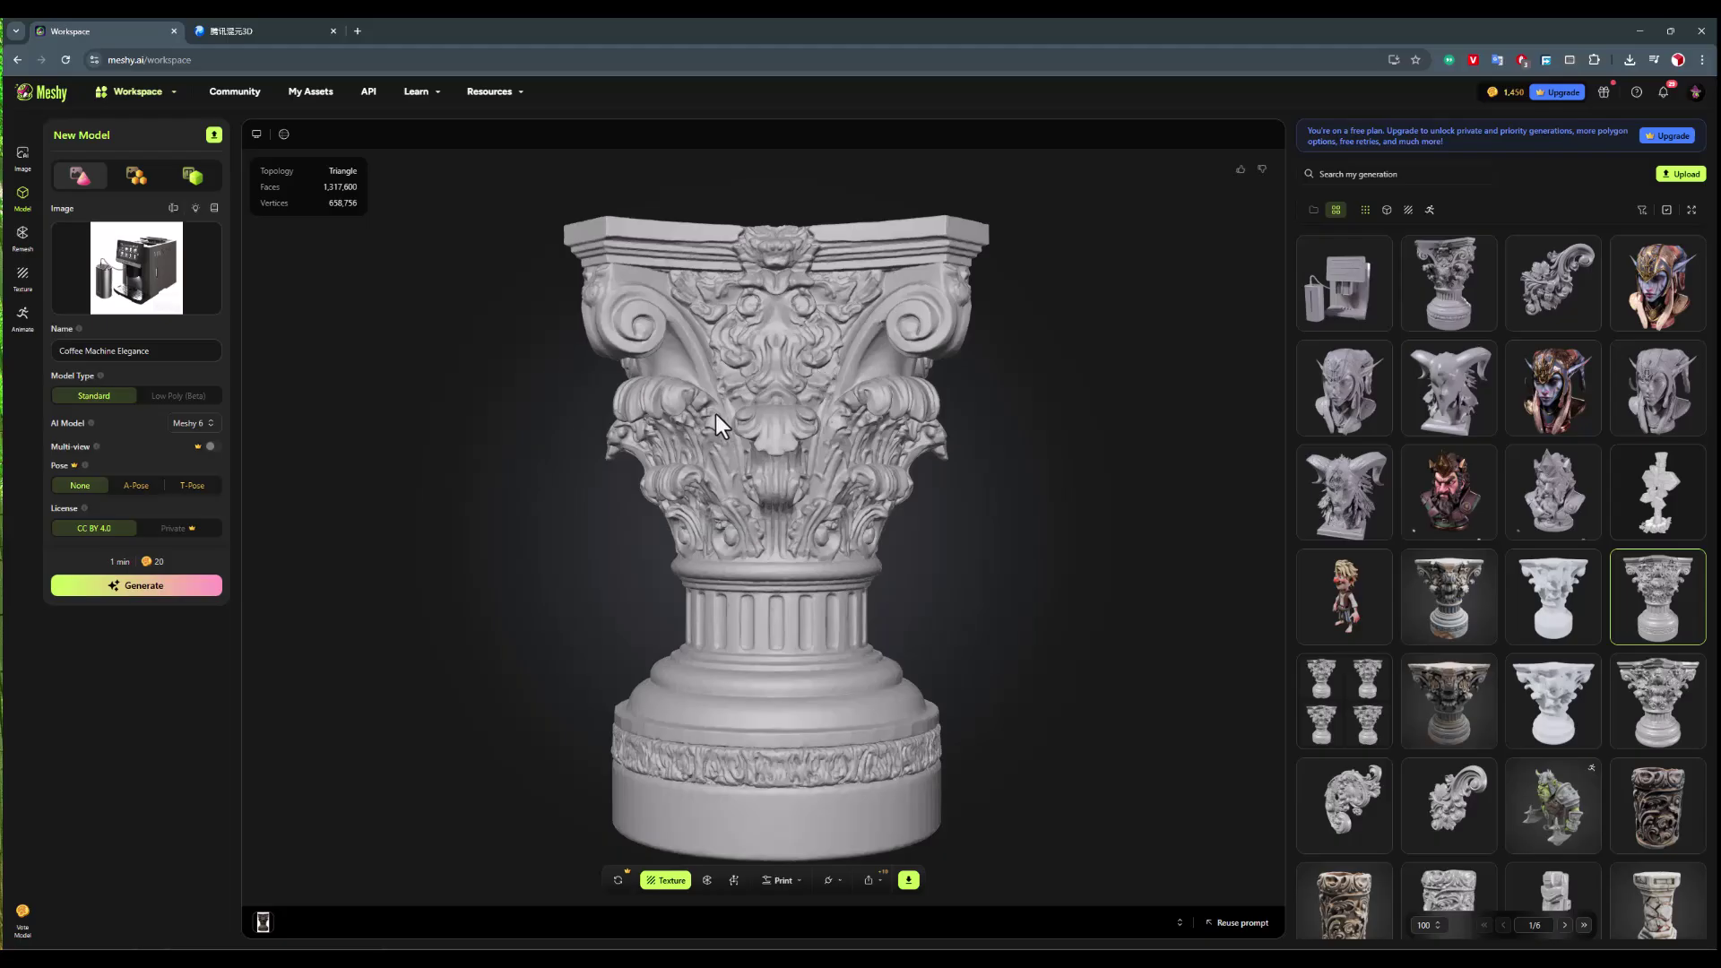
# - Compare the newest column generation with the earlier untextured one, ending on the newest version
pyautogui.click(1450, 287)
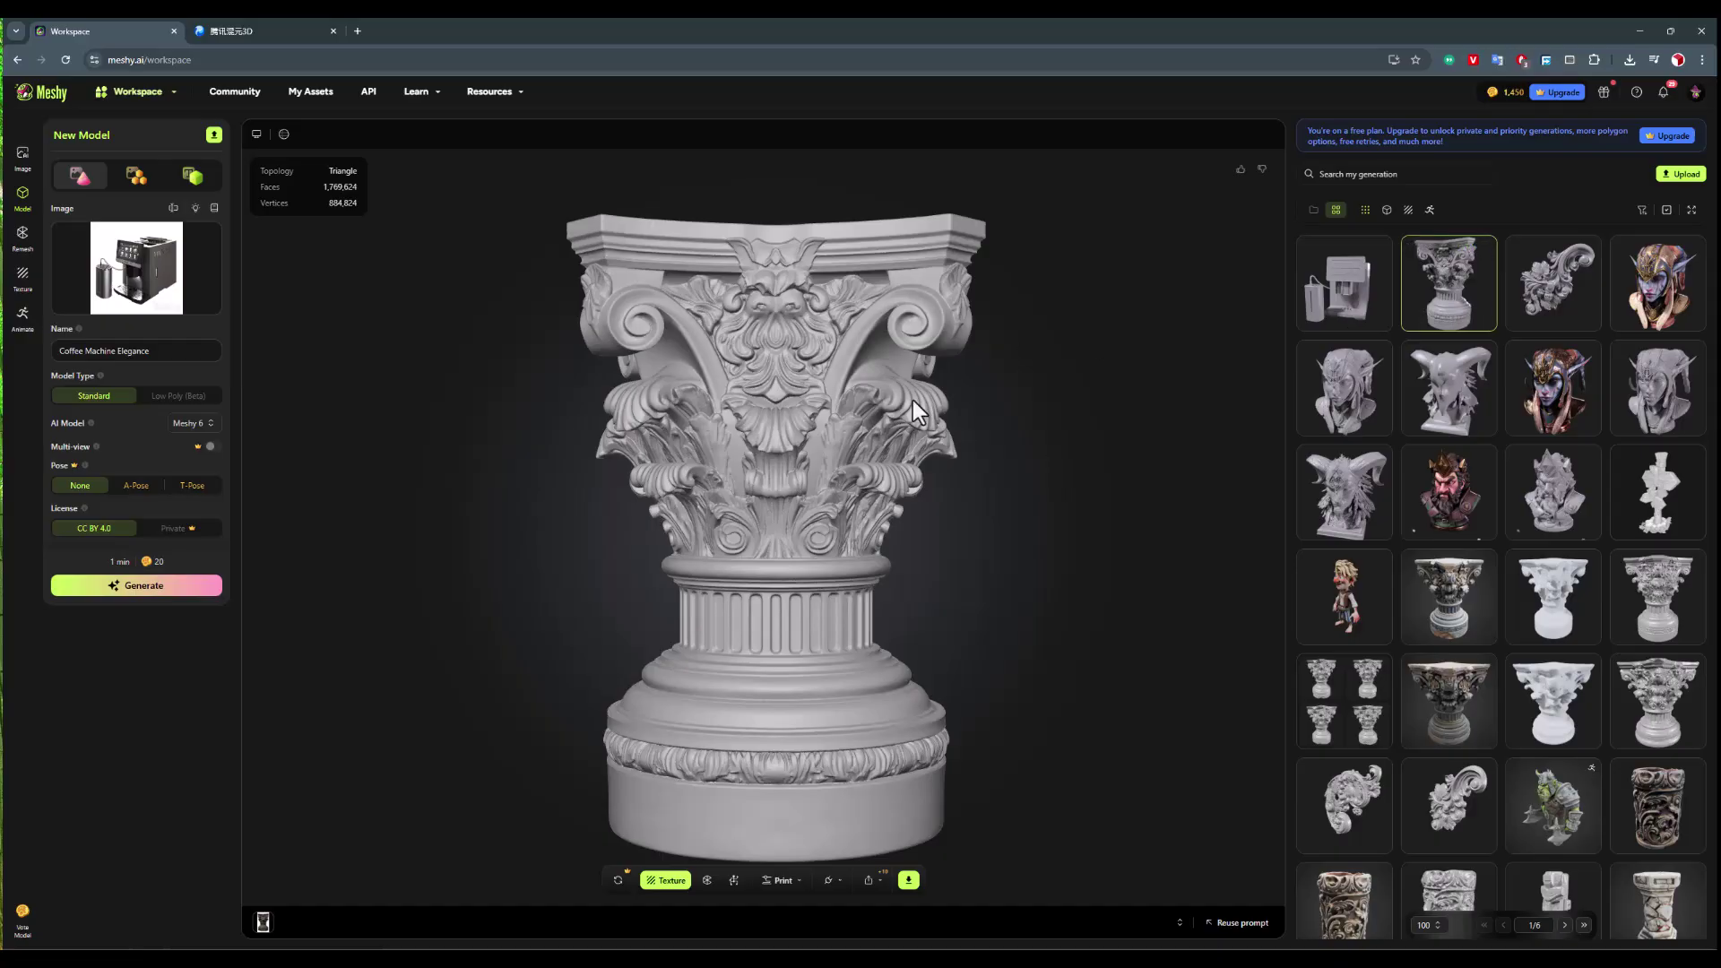
pyautogui.click(1664, 582)
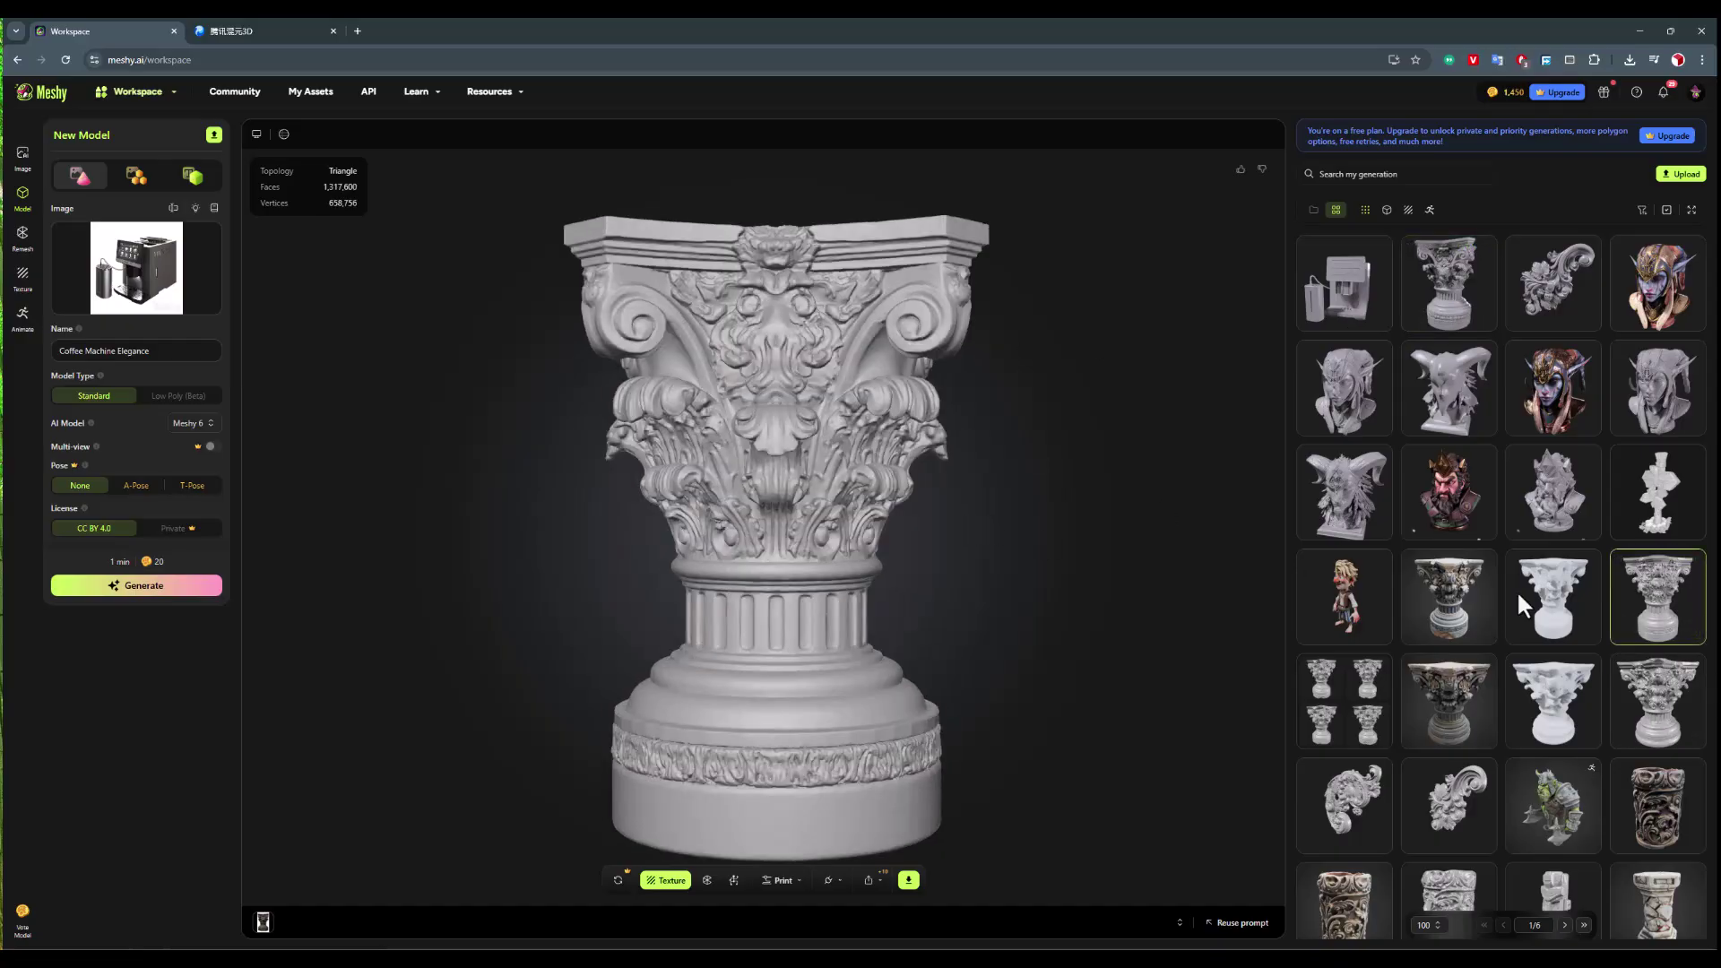
pyautogui.click(1440, 276)
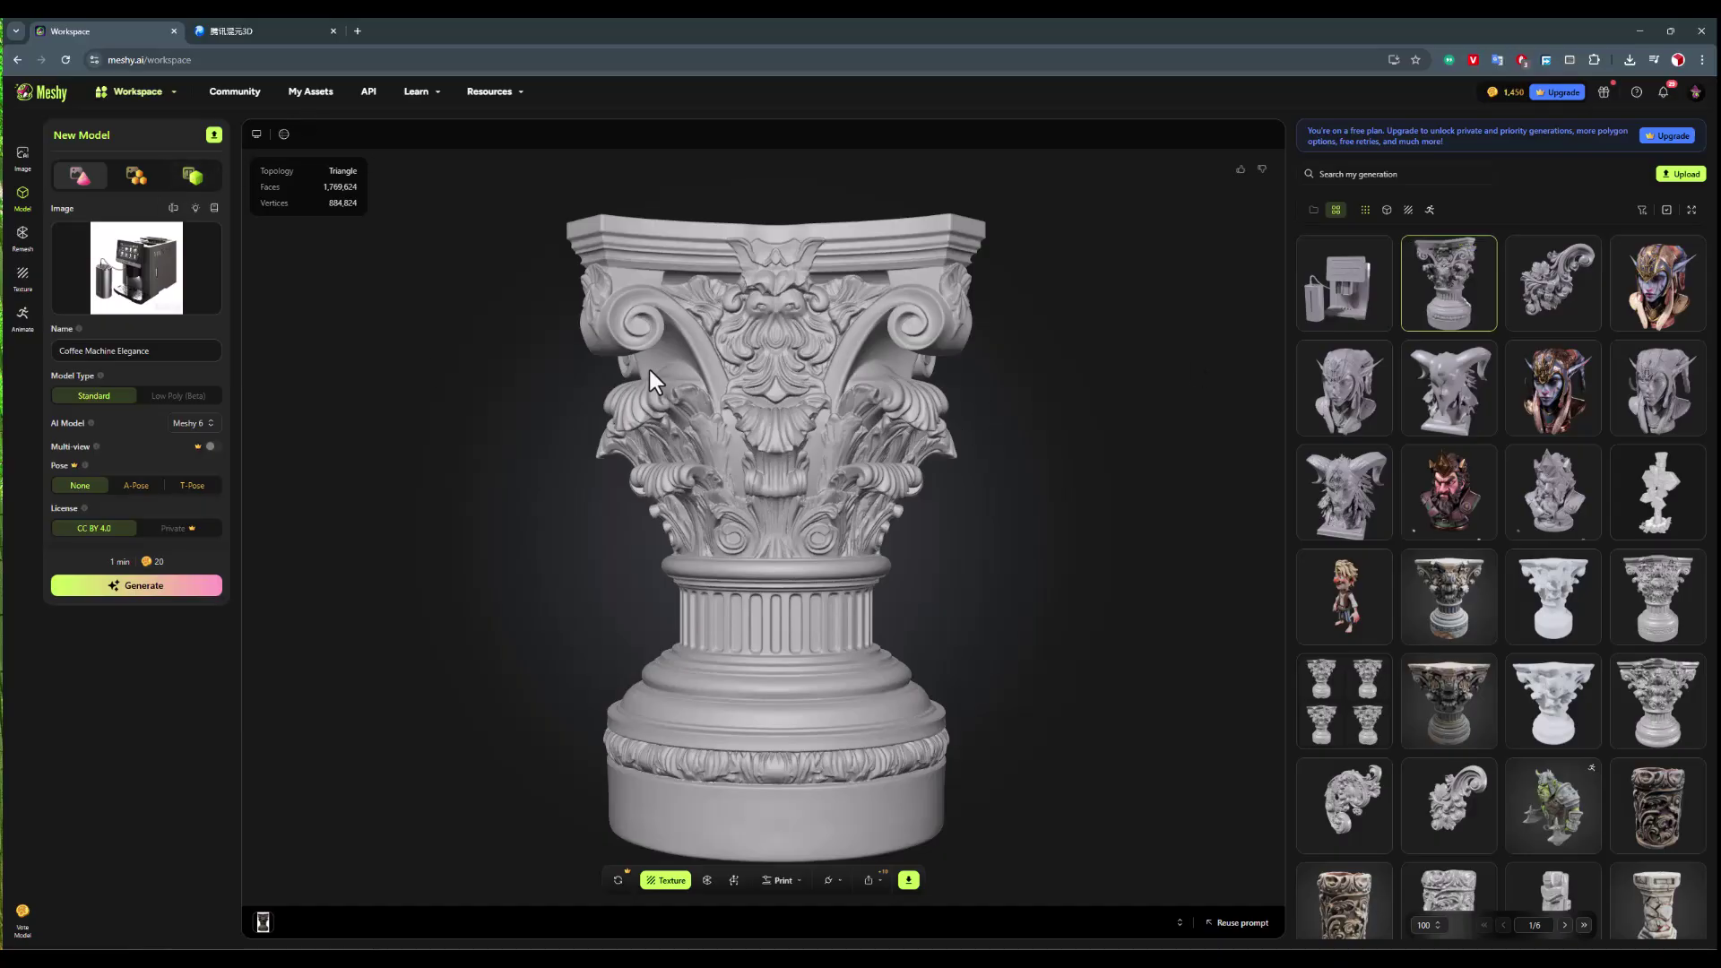
# - Switch to Tencent Hunyuan 3D, replace the displayed coffee machine with the column model and view it from another side
pyautogui.click(235, 31)
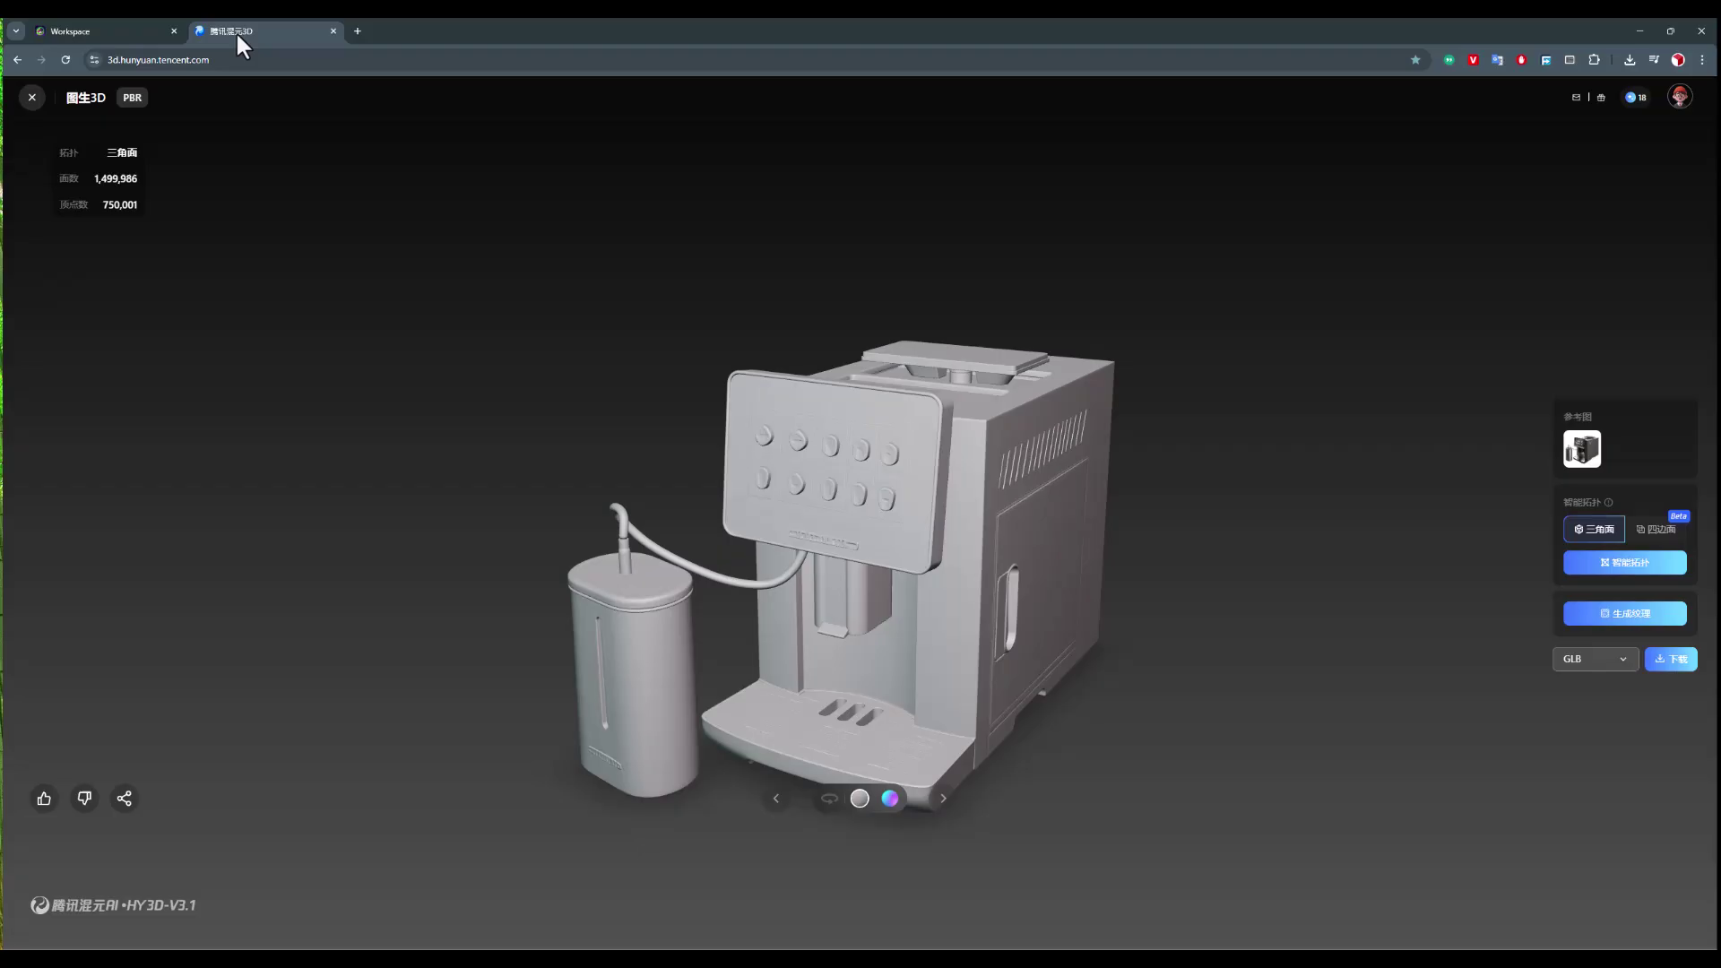
pyautogui.click(35, 117)
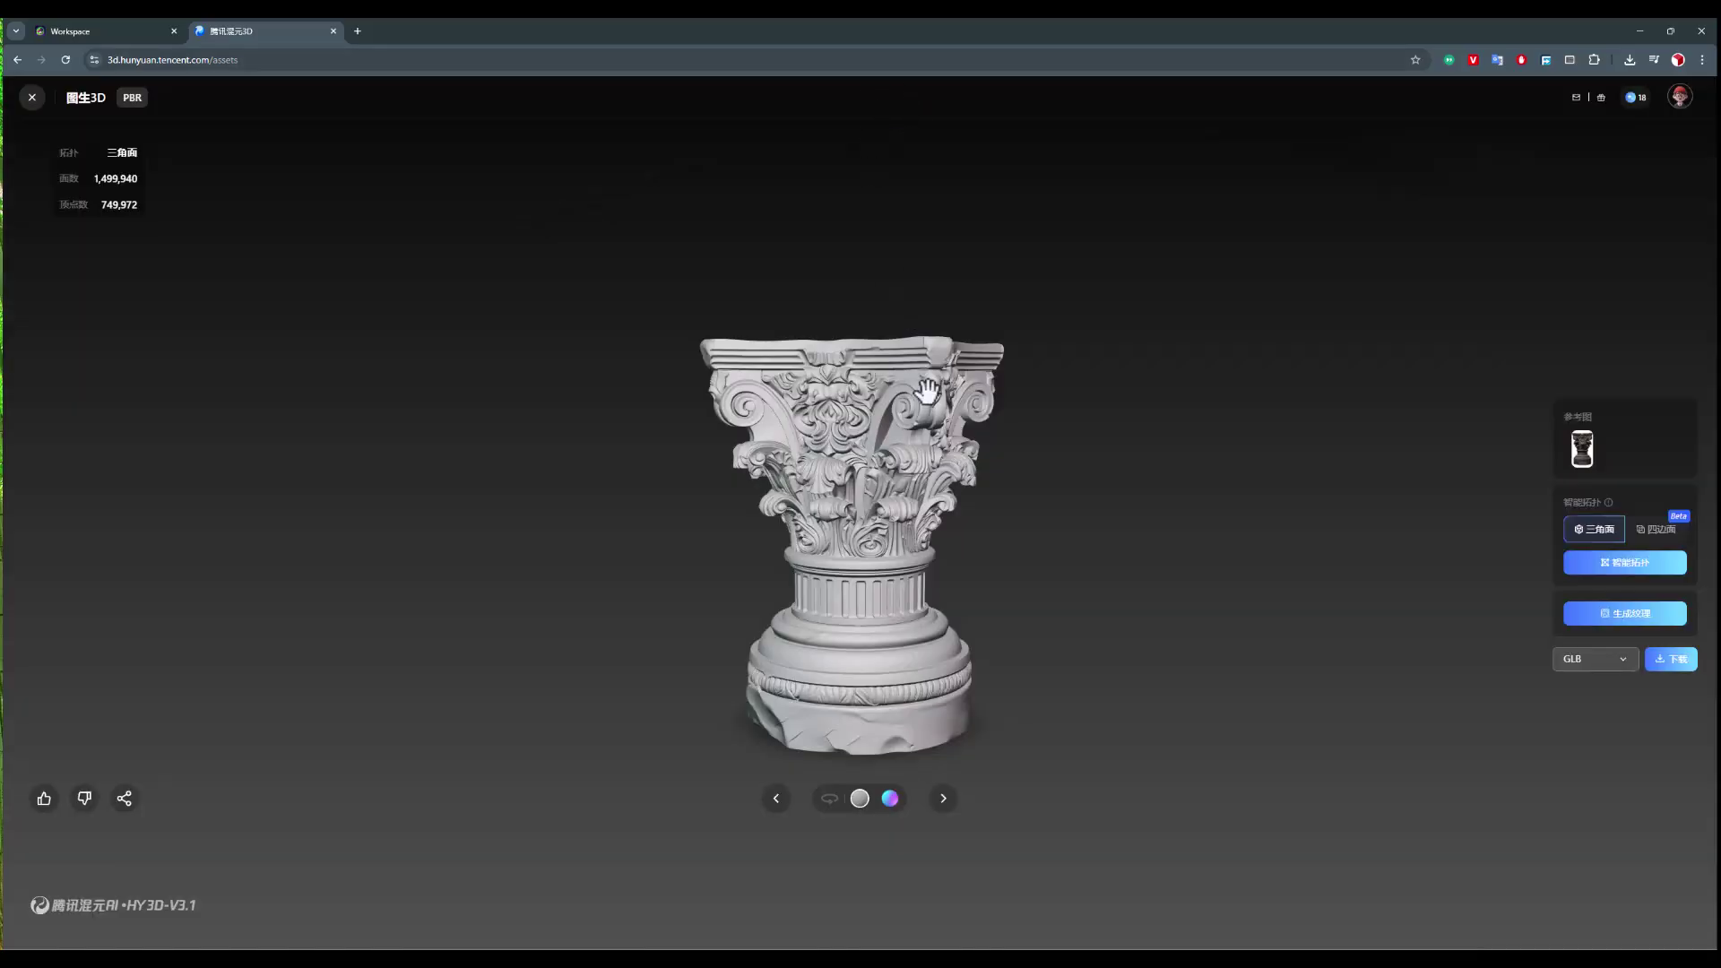
pyautogui.scroll(5, 954, 582)
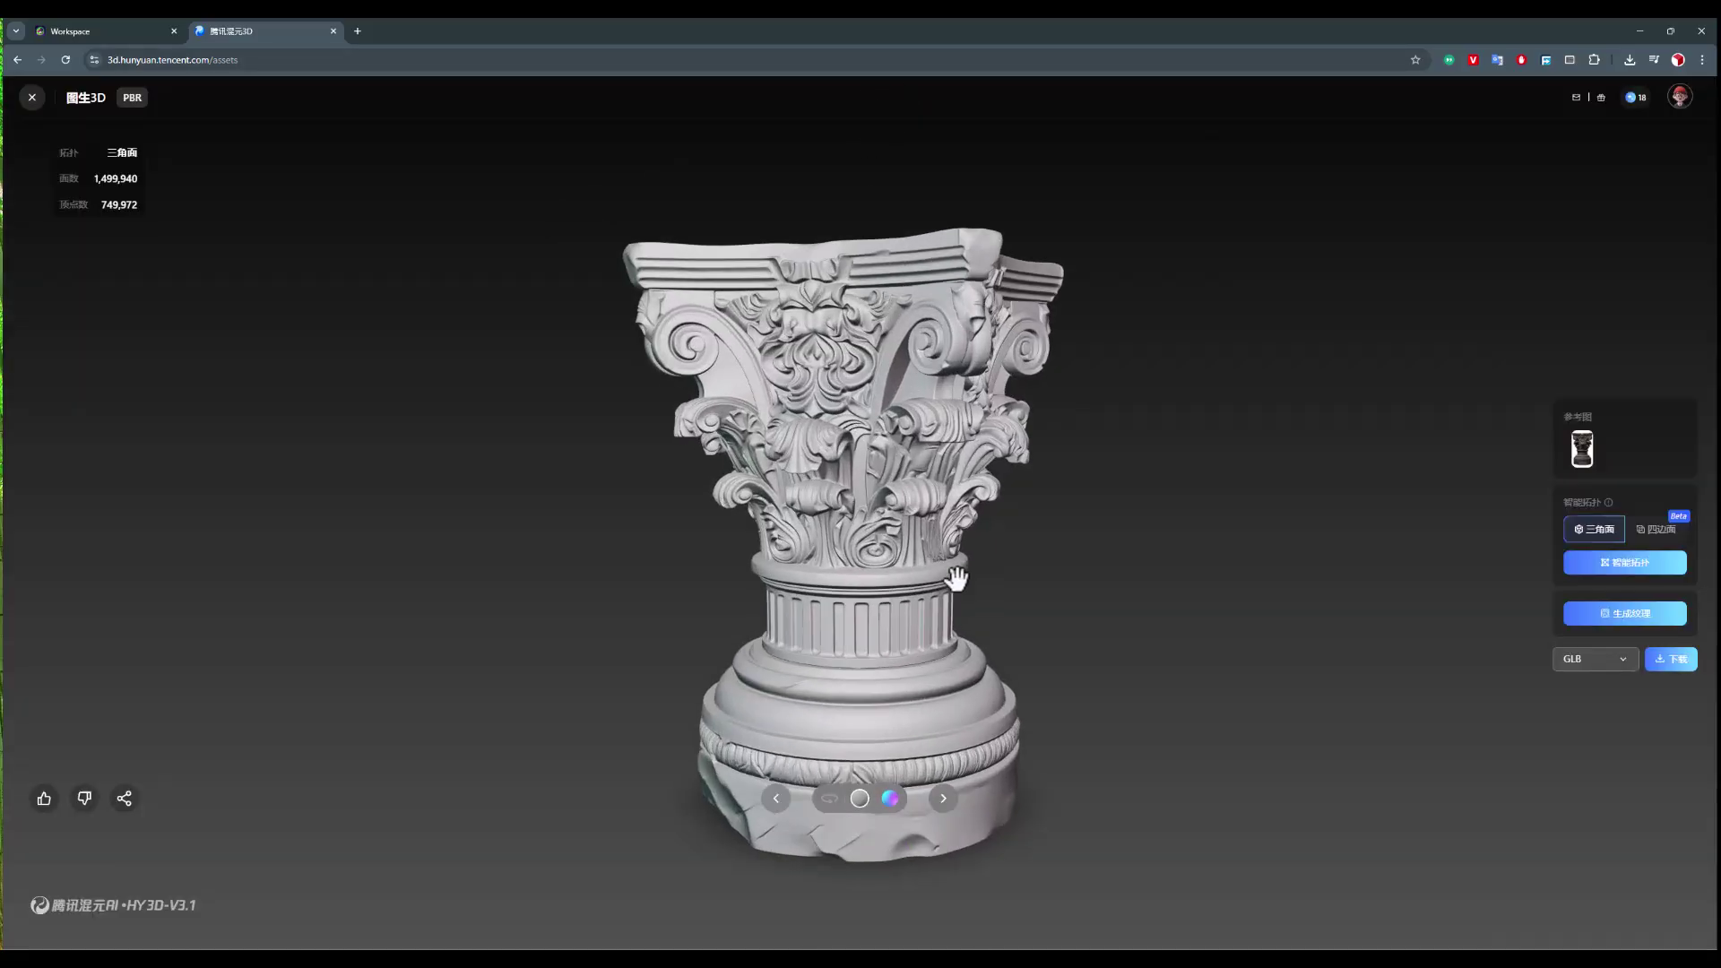
pyautogui.moveTo(954, 584); pyautogui.dragTo(1037, 583)
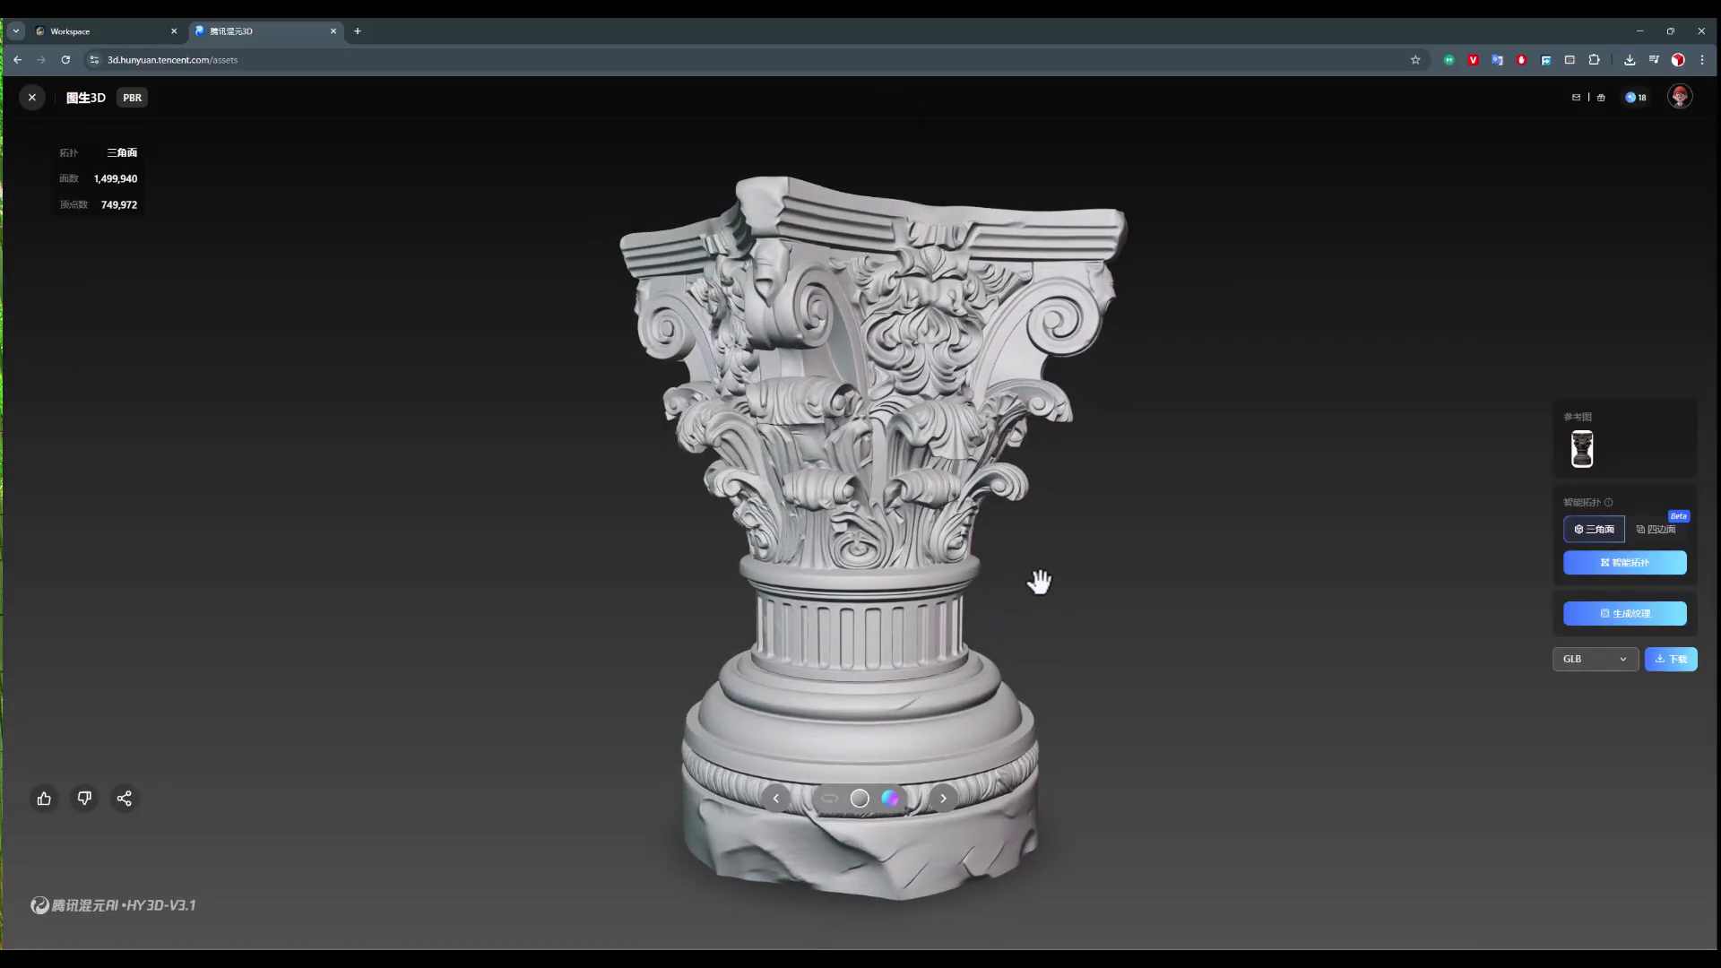
# - Examine the carved face, scrolls and leaves of the Hunyuan column's capital up close, then the whole column
pyautogui.scroll(5, 912, 505)
pyautogui.scroll(10, 913, 505)
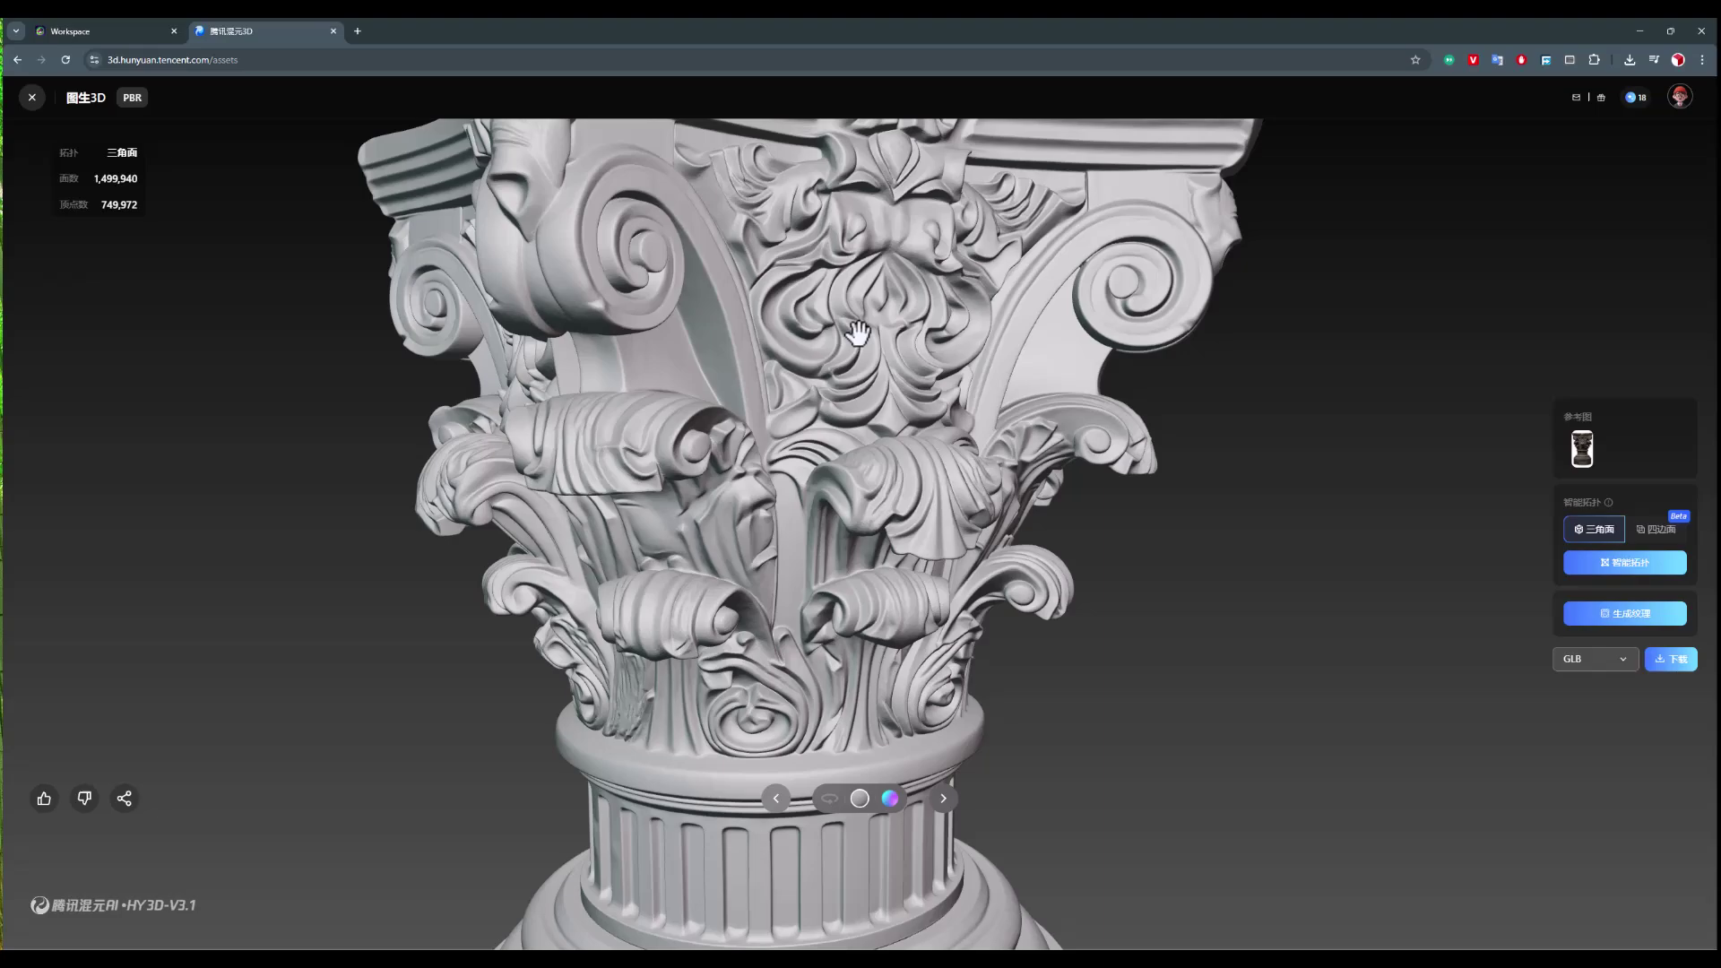
pyautogui.moveTo(583, 285); pyautogui.dragTo(831, 271)
pyautogui.moveTo(776, 338); pyautogui.dragTo(758, 357)
pyautogui.scroll(-3, 754, 358)
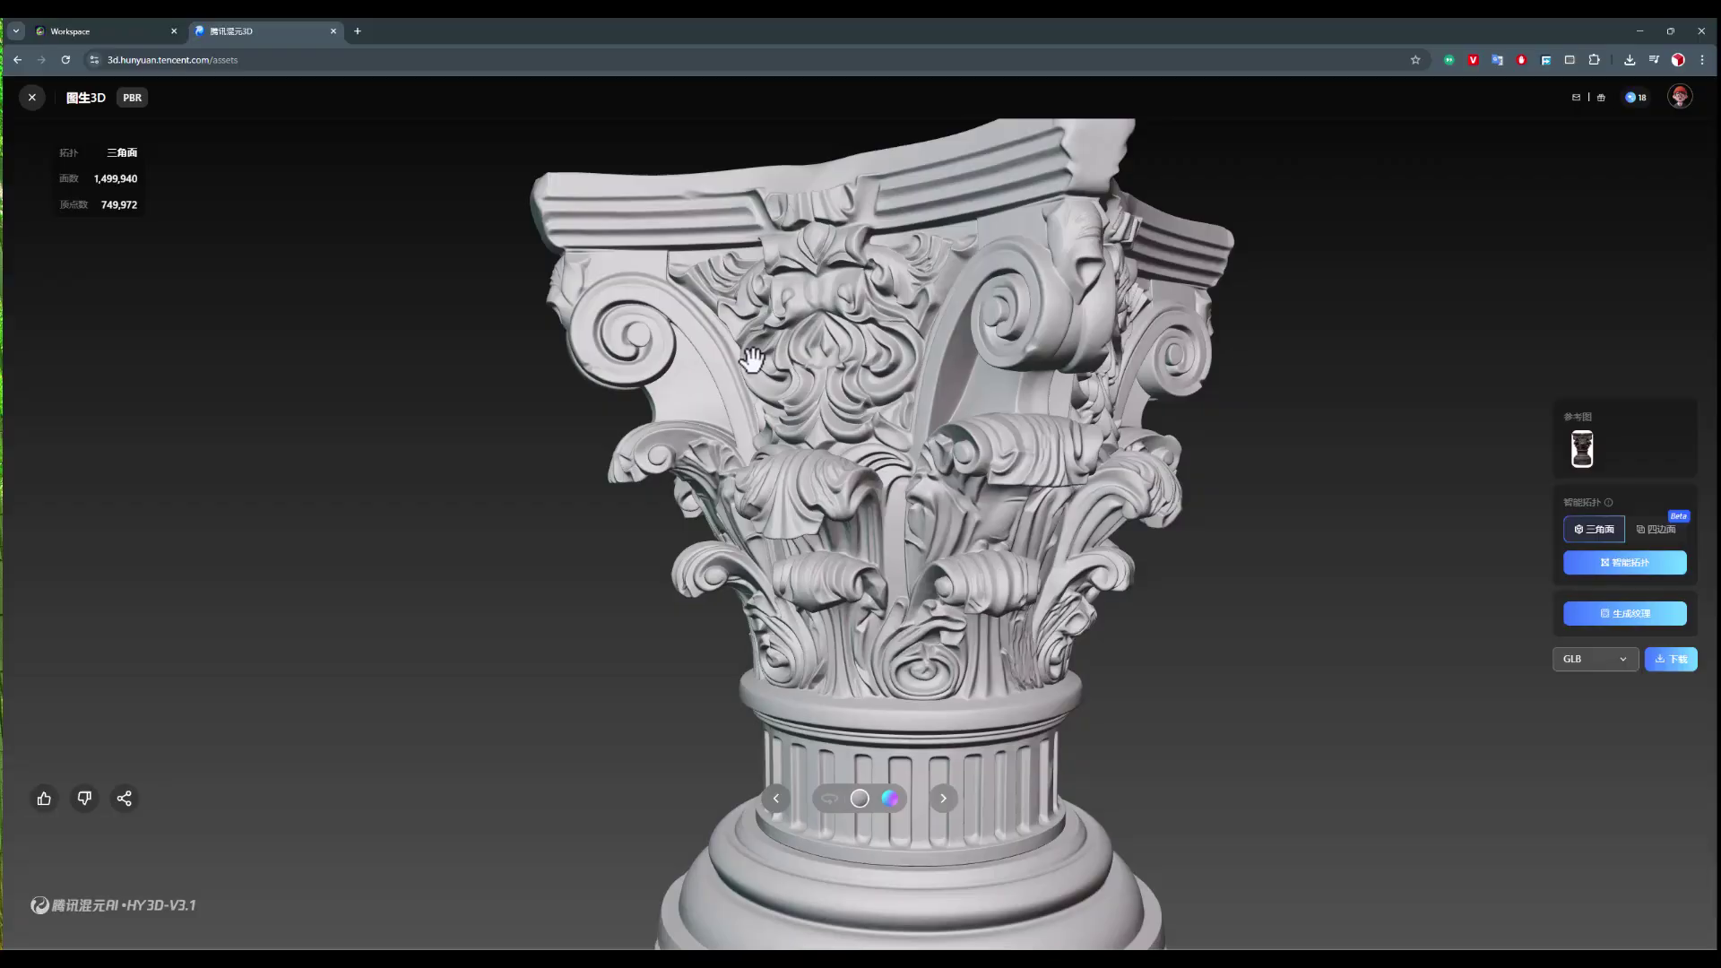
pyautogui.moveTo(751, 358); pyautogui.dragTo(722, 347)
pyautogui.scroll(-5, 717, 344)
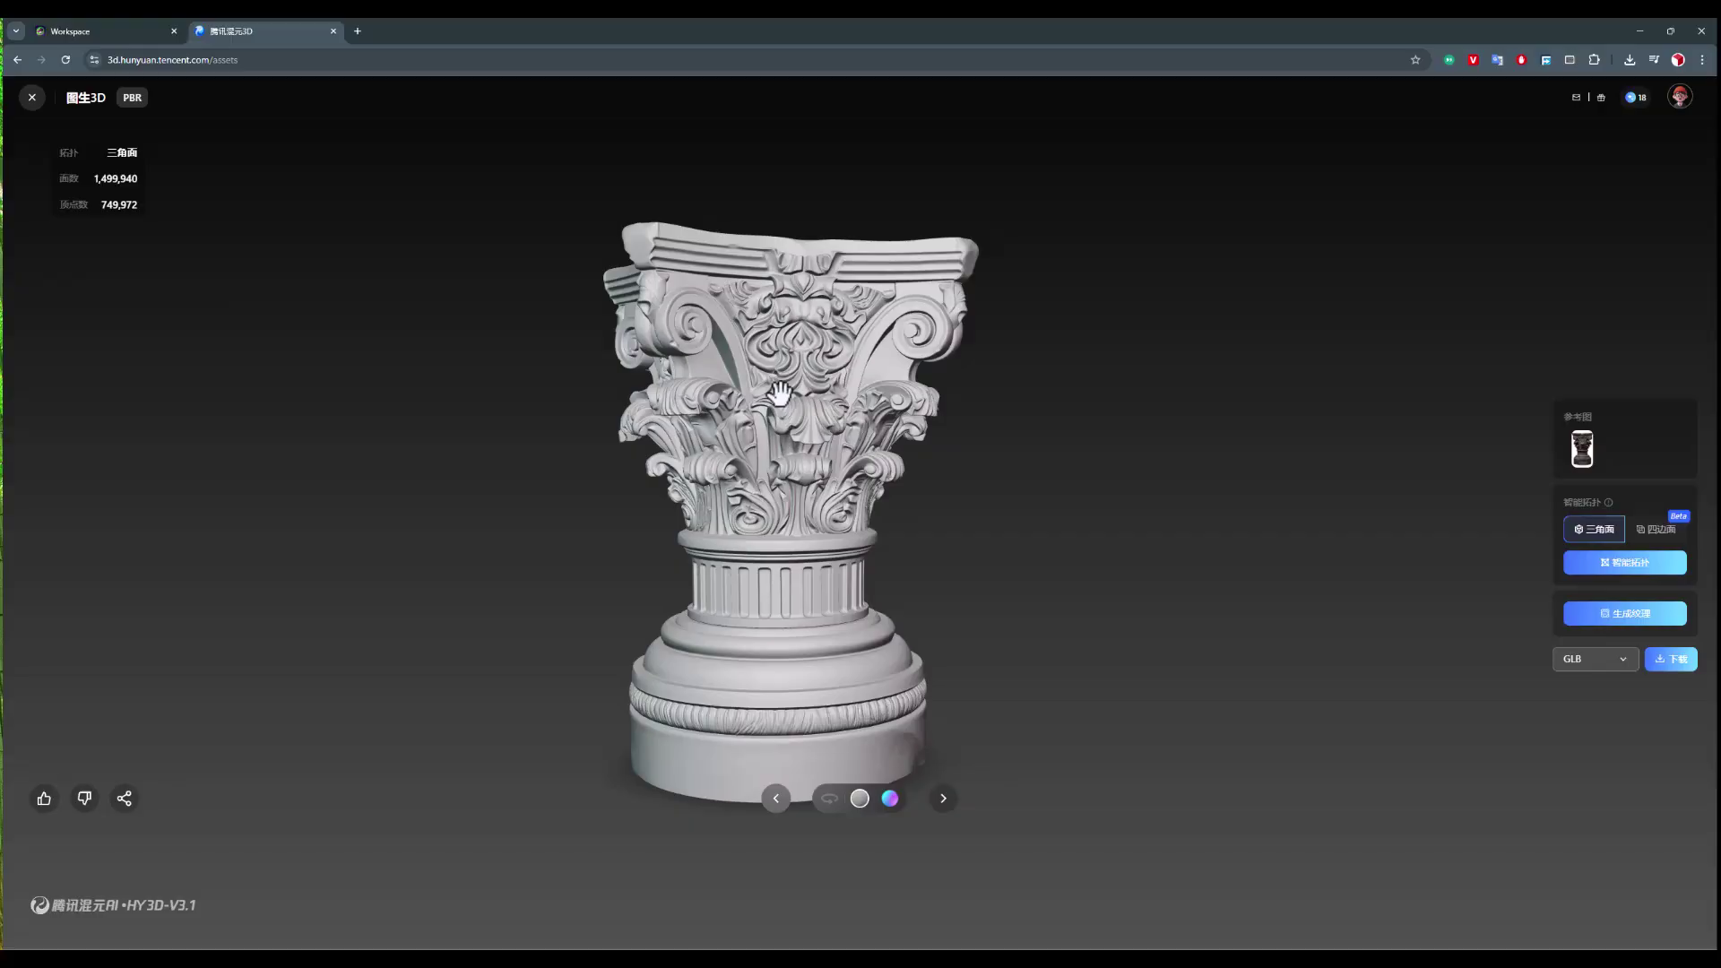
# - Return to Meshy and examine the bearded face carved on the newest column's capital up close
pyautogui.click(94, 32)
pyautogui.moveTo(767, 399); pyautogui.dragTo(771, 399)
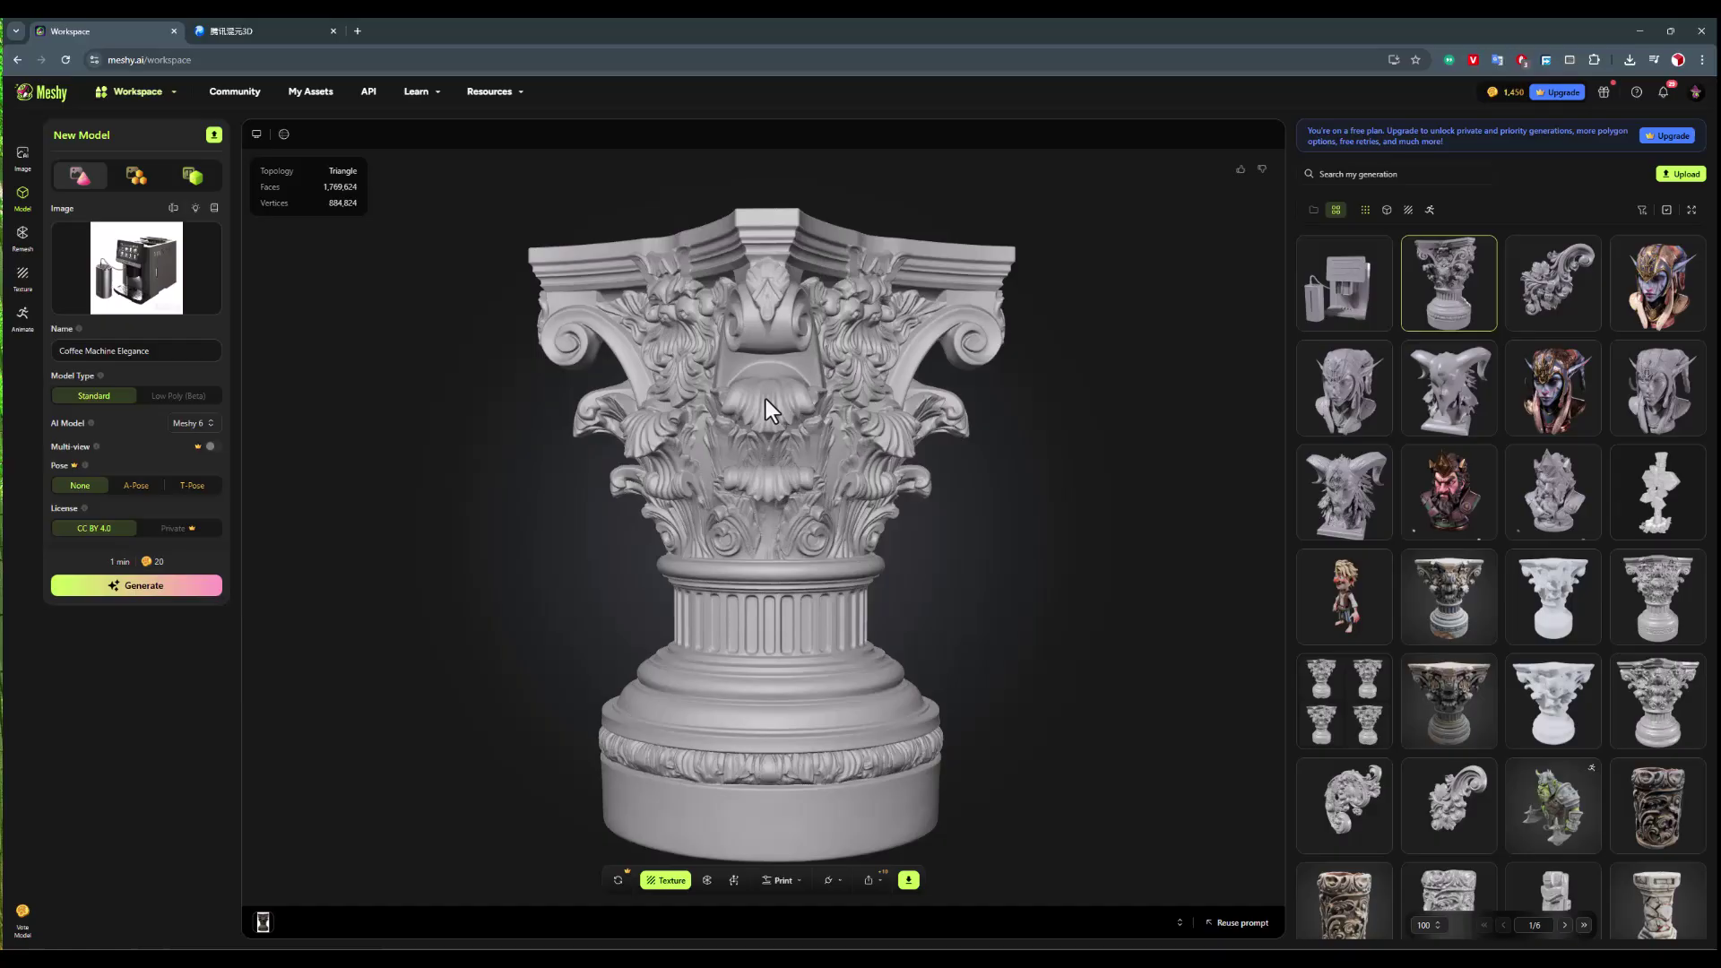
pyautogui.moveTo(765, 400)
pyautogui.mouseDown()
pyautogui.moveTo(740, 369)
pyautogui.moveTo(736, 411)
pyautogui.mouseUp()
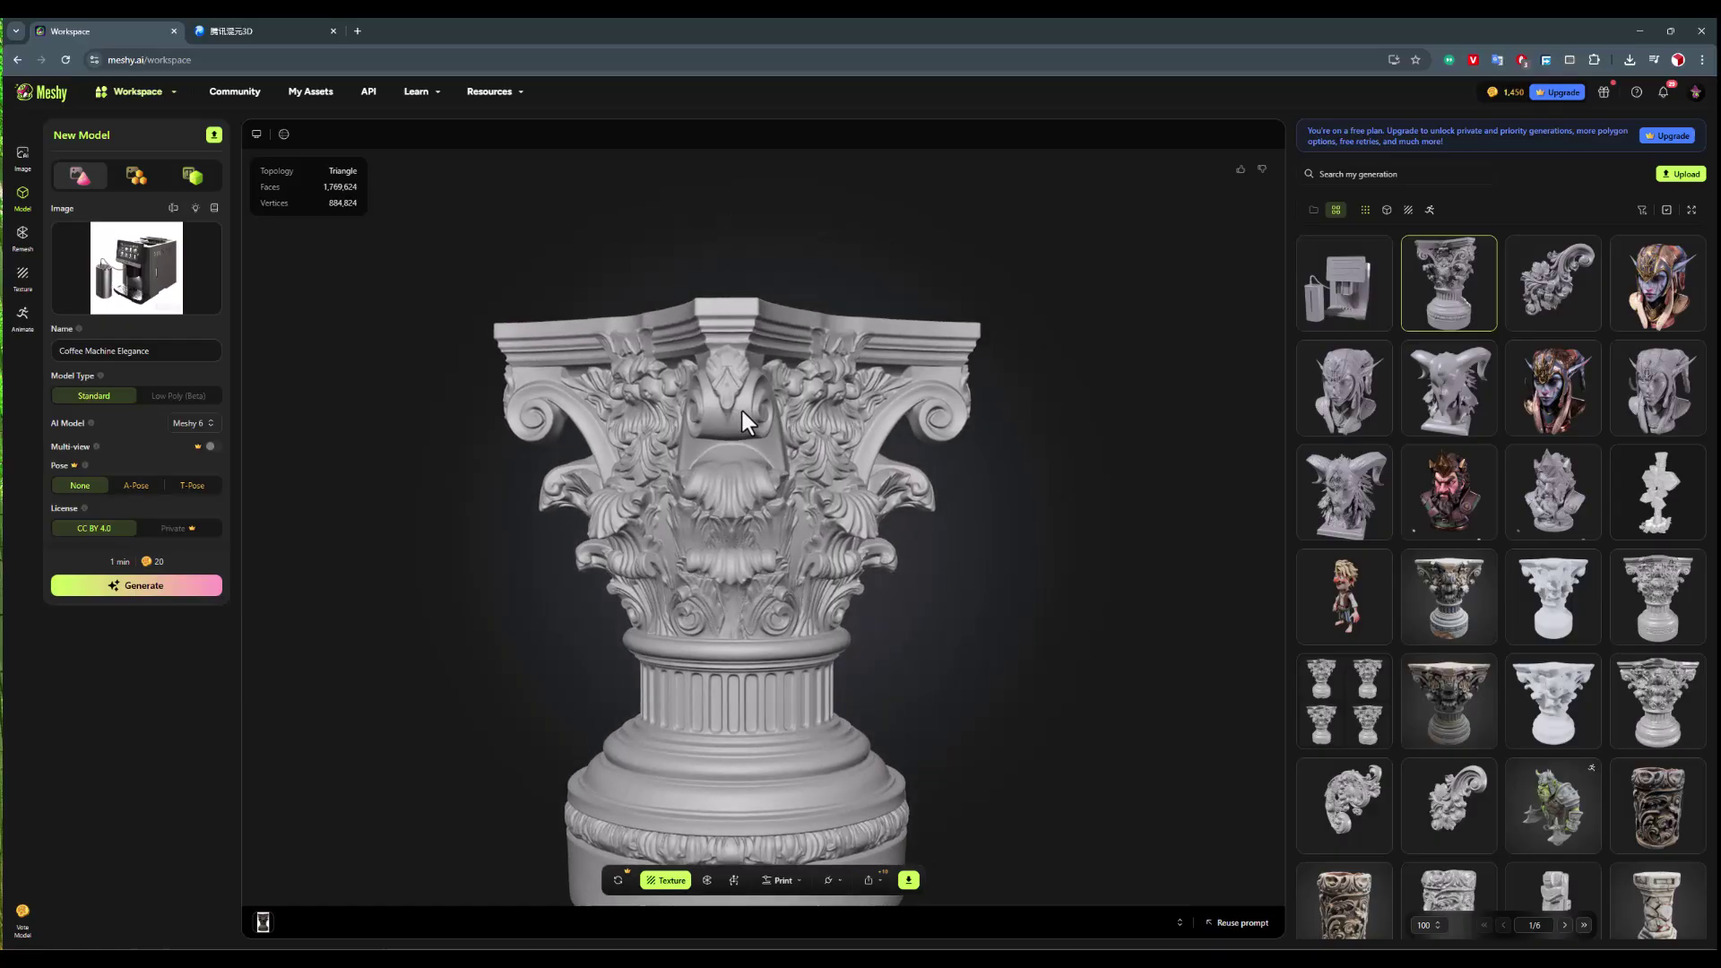
pyautogui.scroll(5, 744, 416)
pyautogui.moveTo(744, 416); pyautogui.dragTo(604, 453)
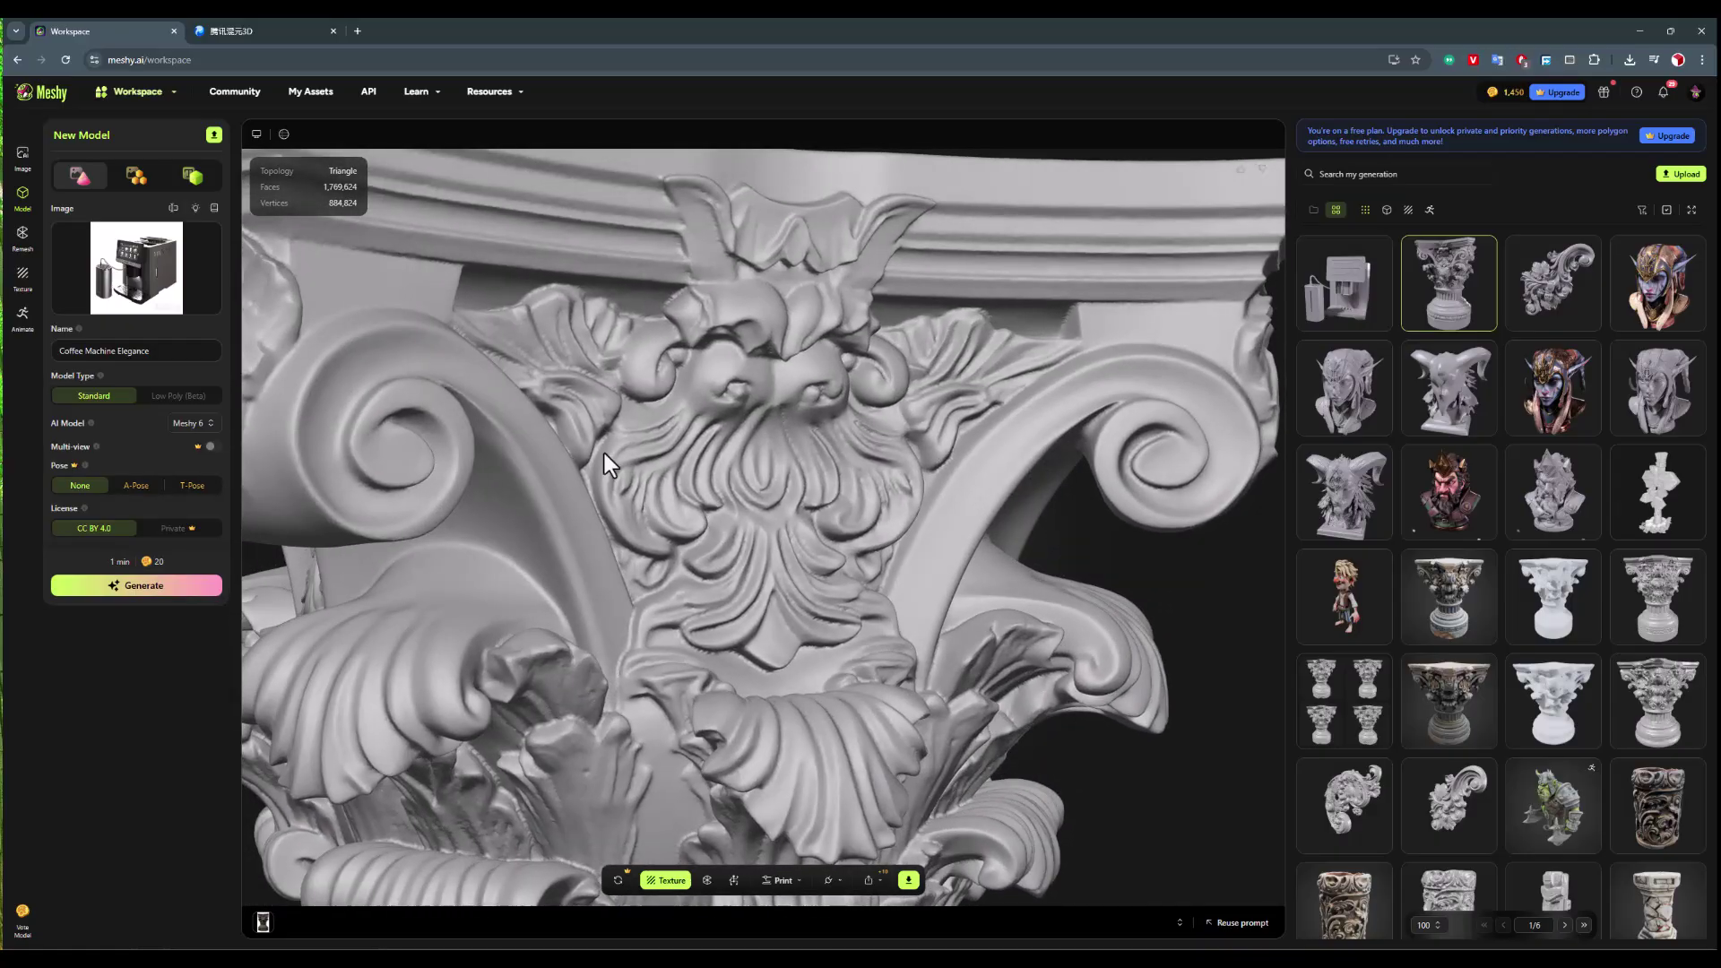
pyautogui.scroll(3, 870, 462)
# - Compare the carved face on the Hunyuan column up close with the same detail on the Meshy column
pyautogui.click(280, 38)
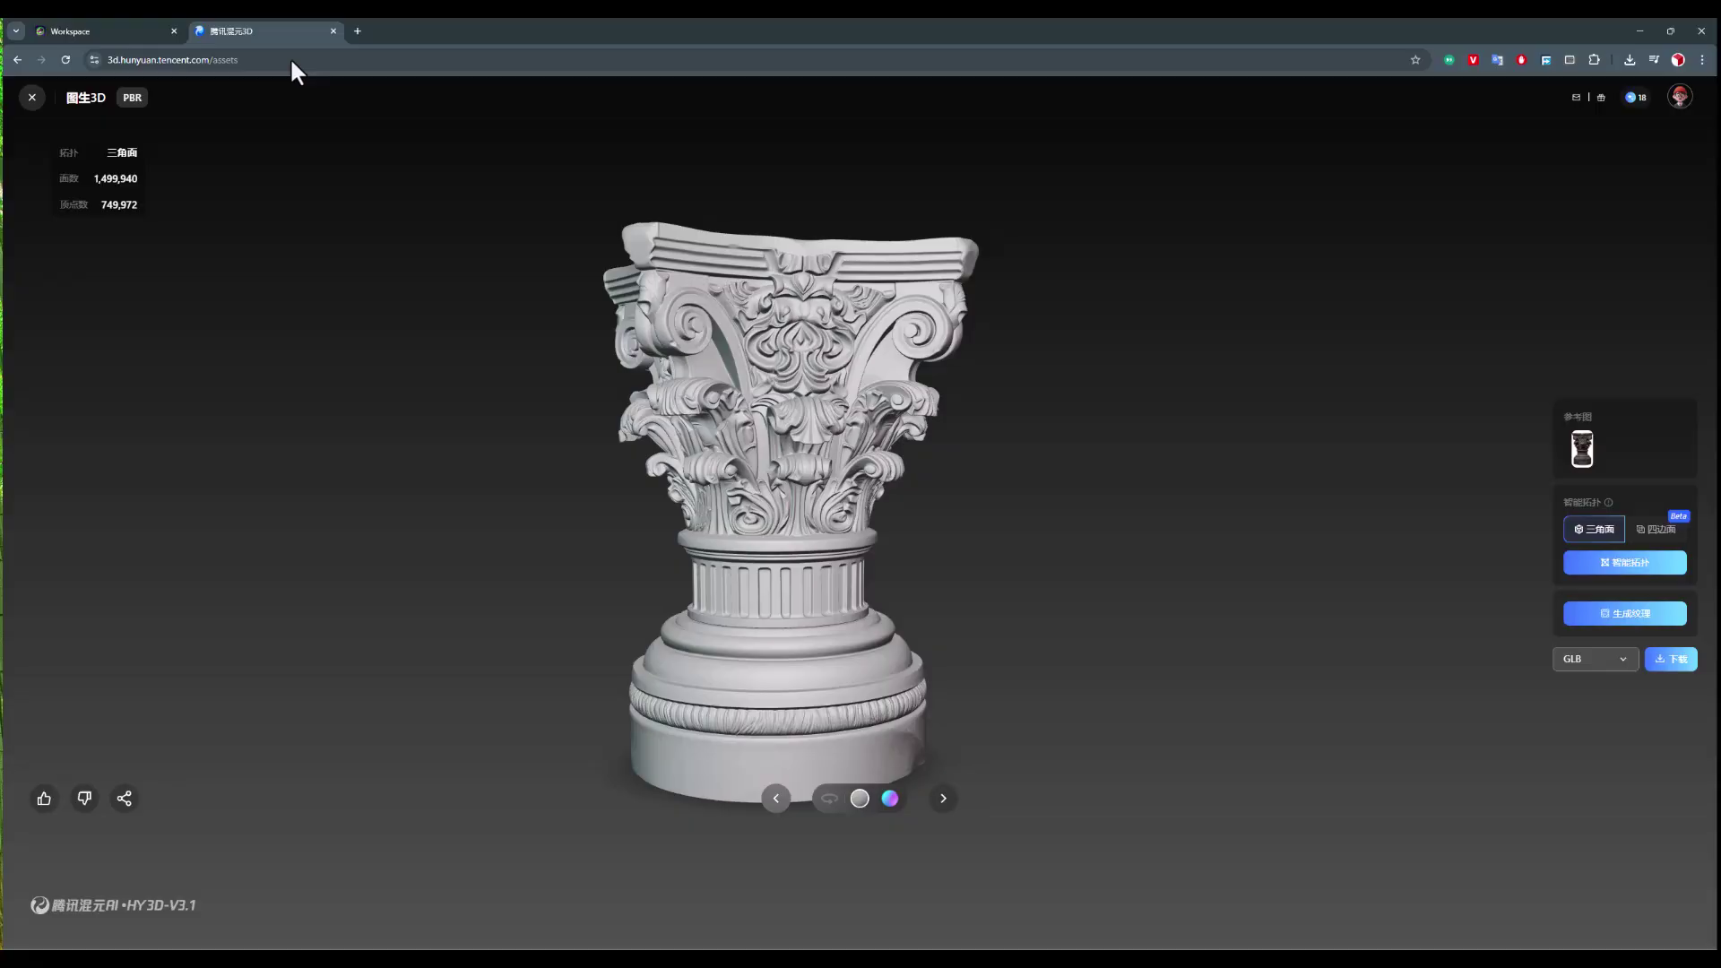
pyautogui.scroll(10, 761, 411)
pyautogui.scroll(5, 762, 410)
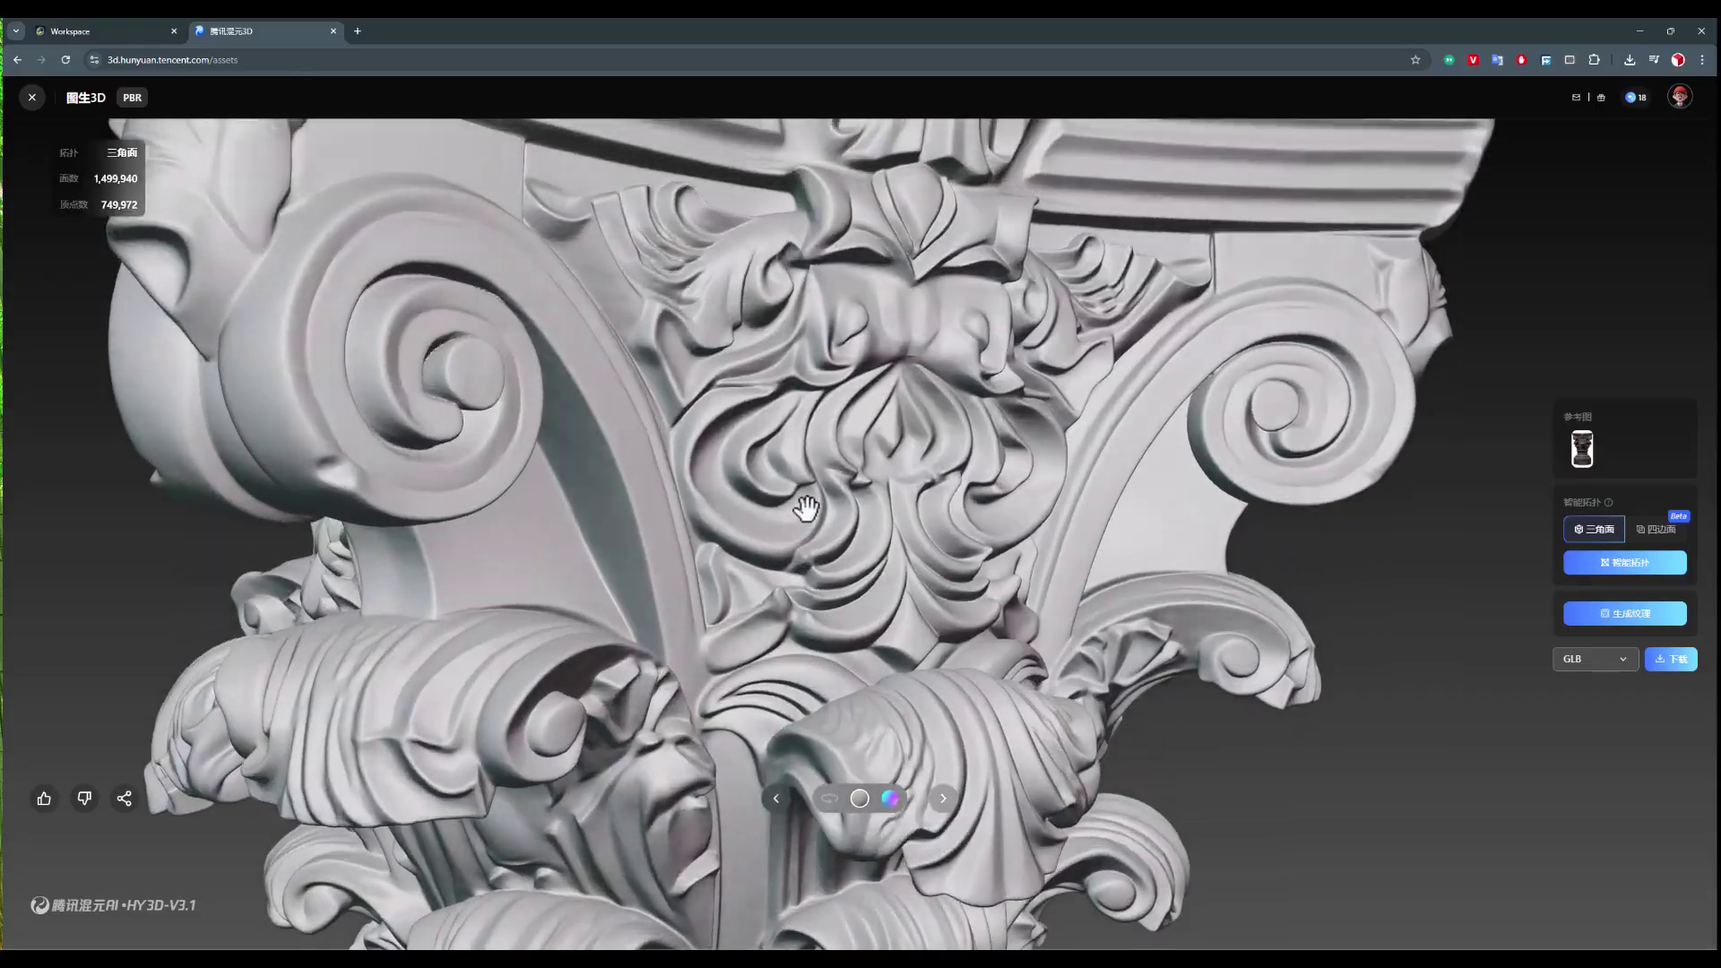
pyautogui.click(137, 35)
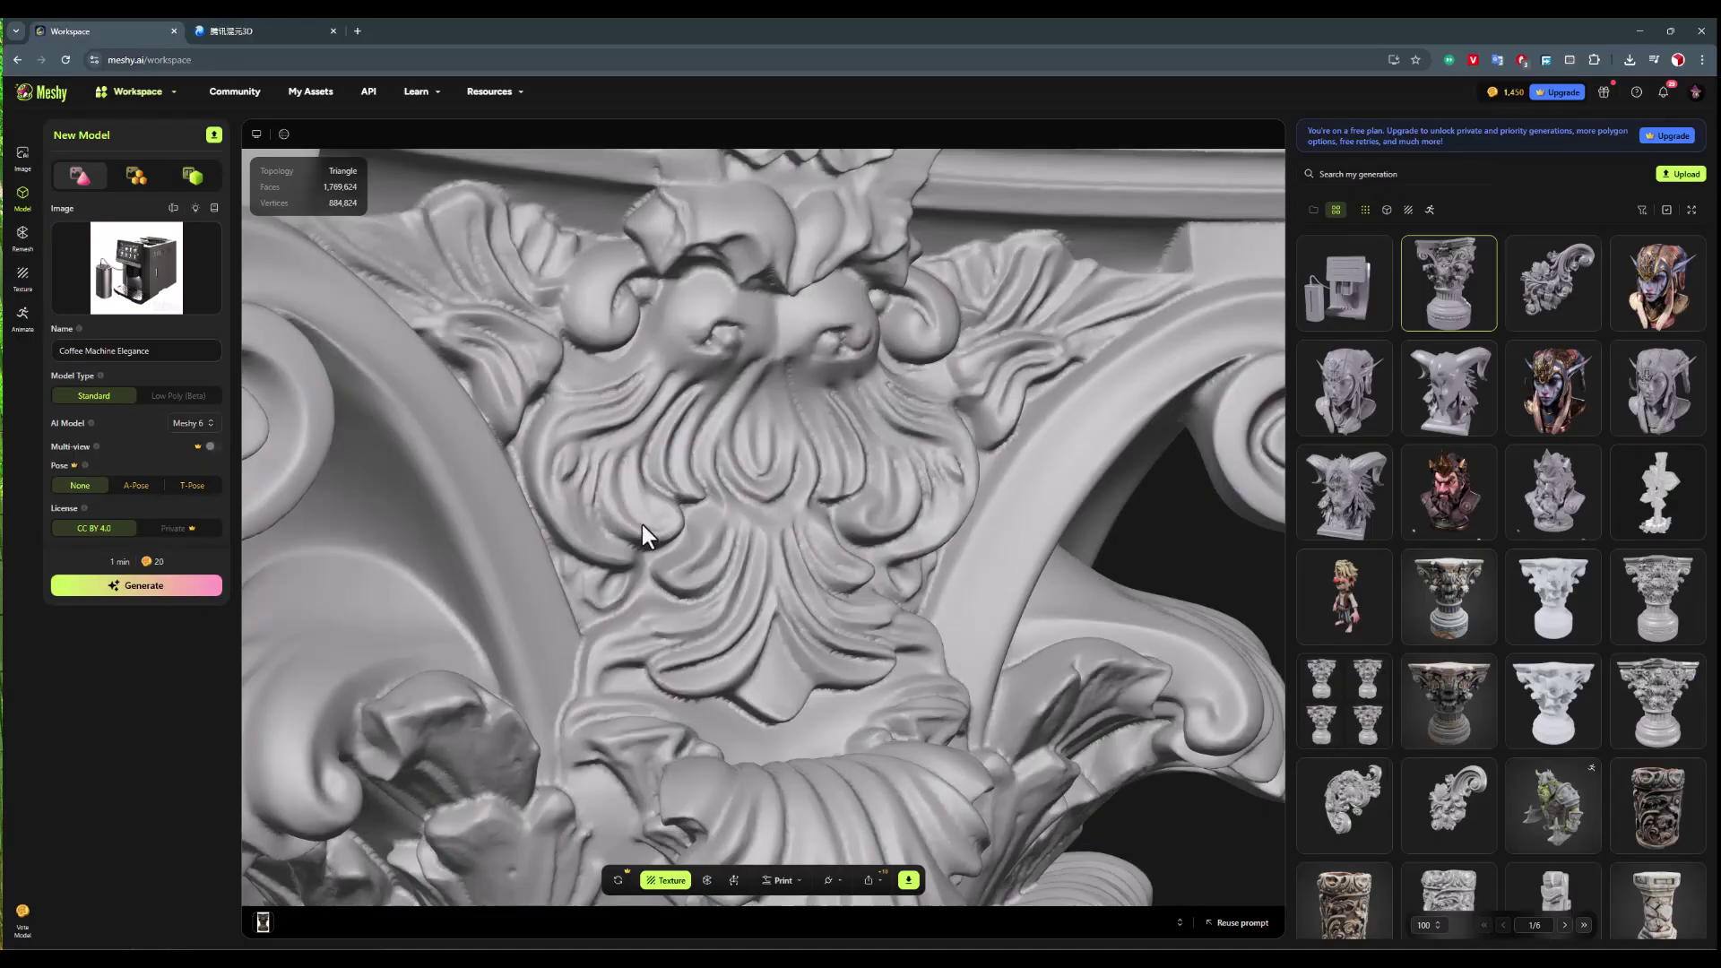
pyautogui.click(262, 30)
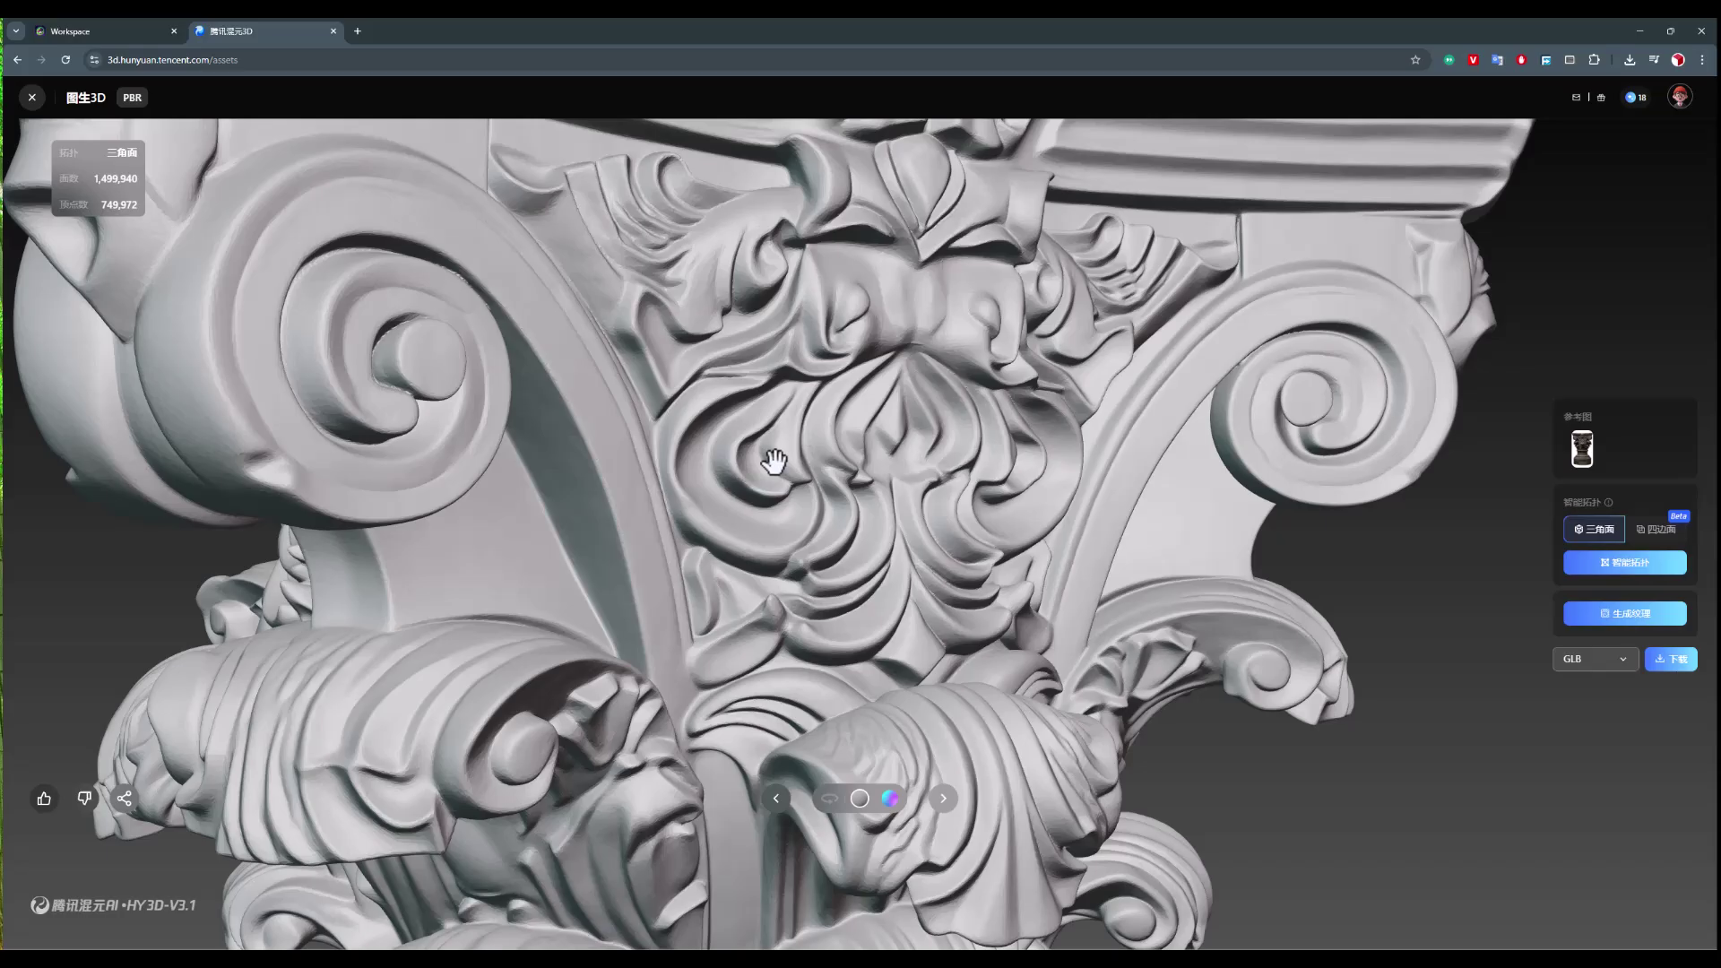
# - Compare the overall shape of the column between the Meshy and Hunyuan 3D versions
pyautogui.click(113, 32)
pyautogui.scroll(-10, 733, 497)
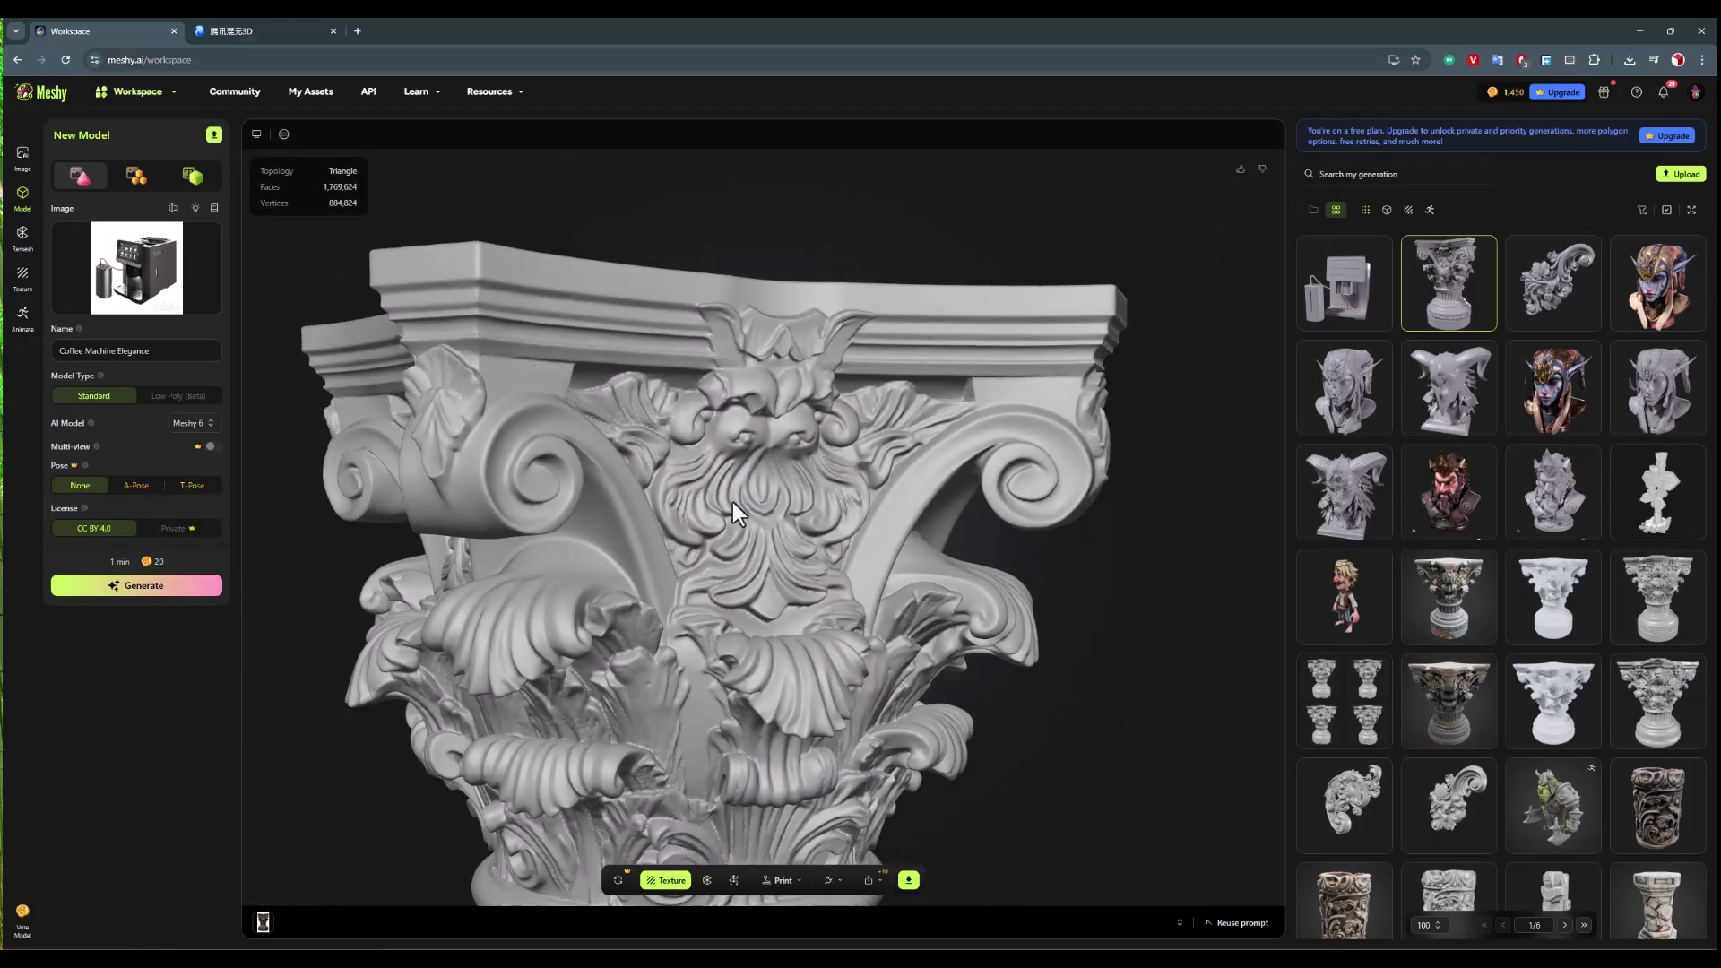
pyautogui.scroll(5, 755, 625)
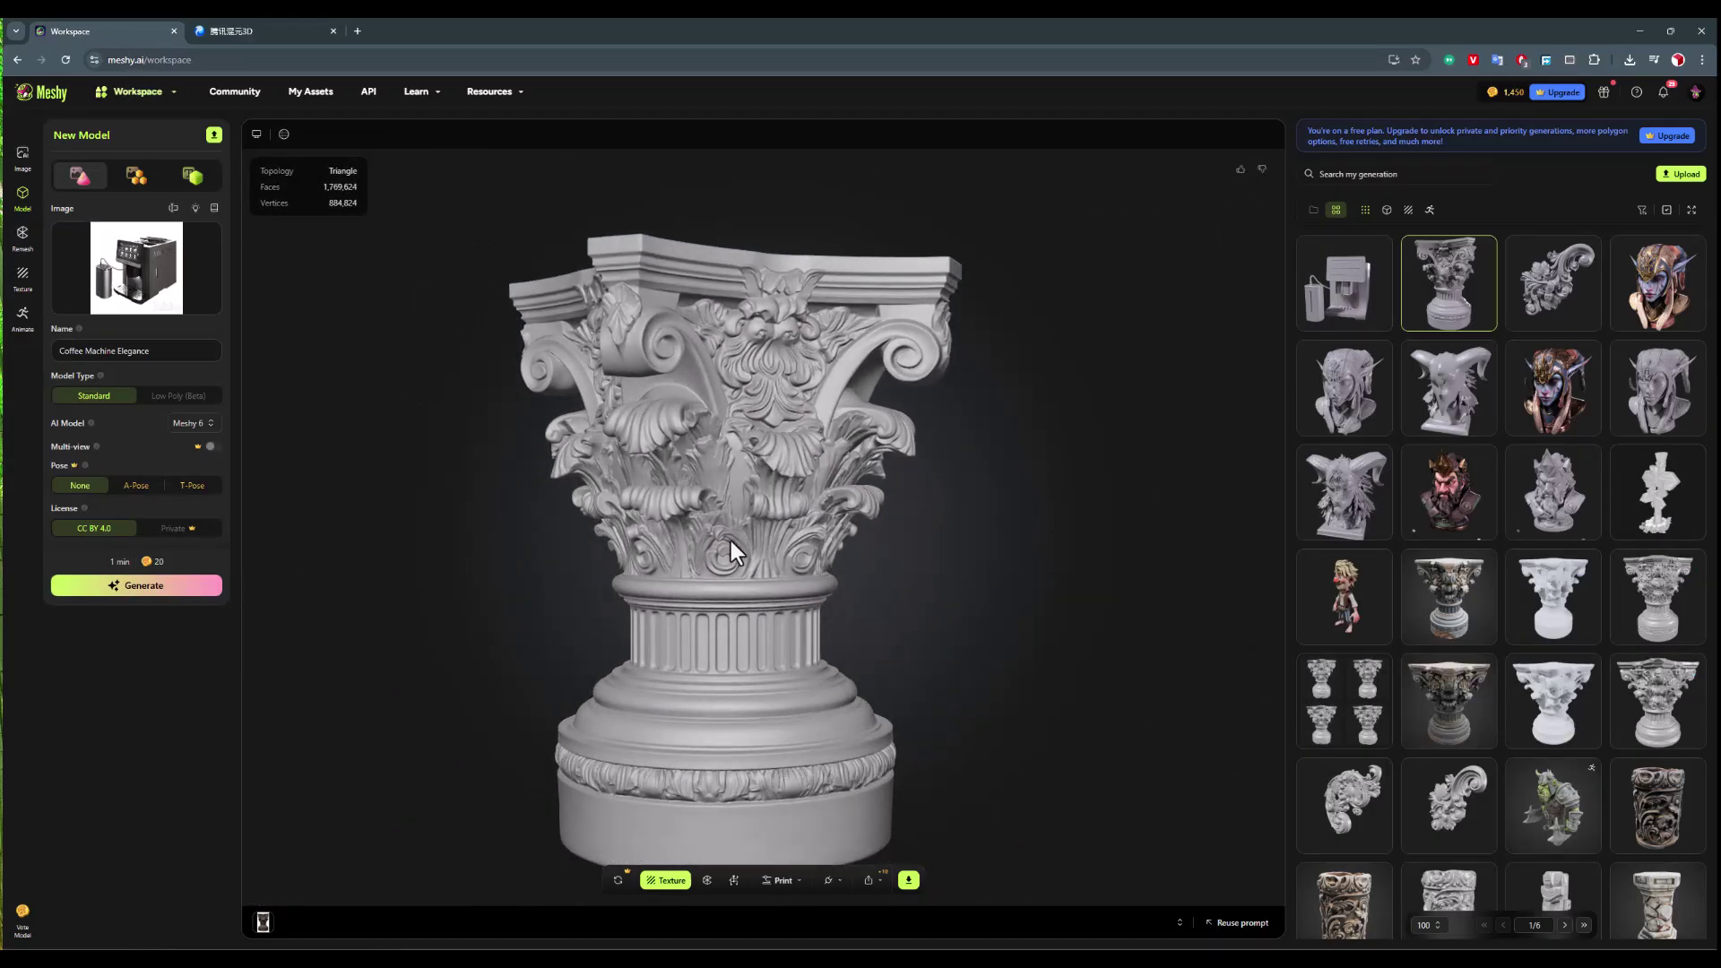
pyautogui.click(239, 30)
pyautogui.scroll(-10, 759, 490)
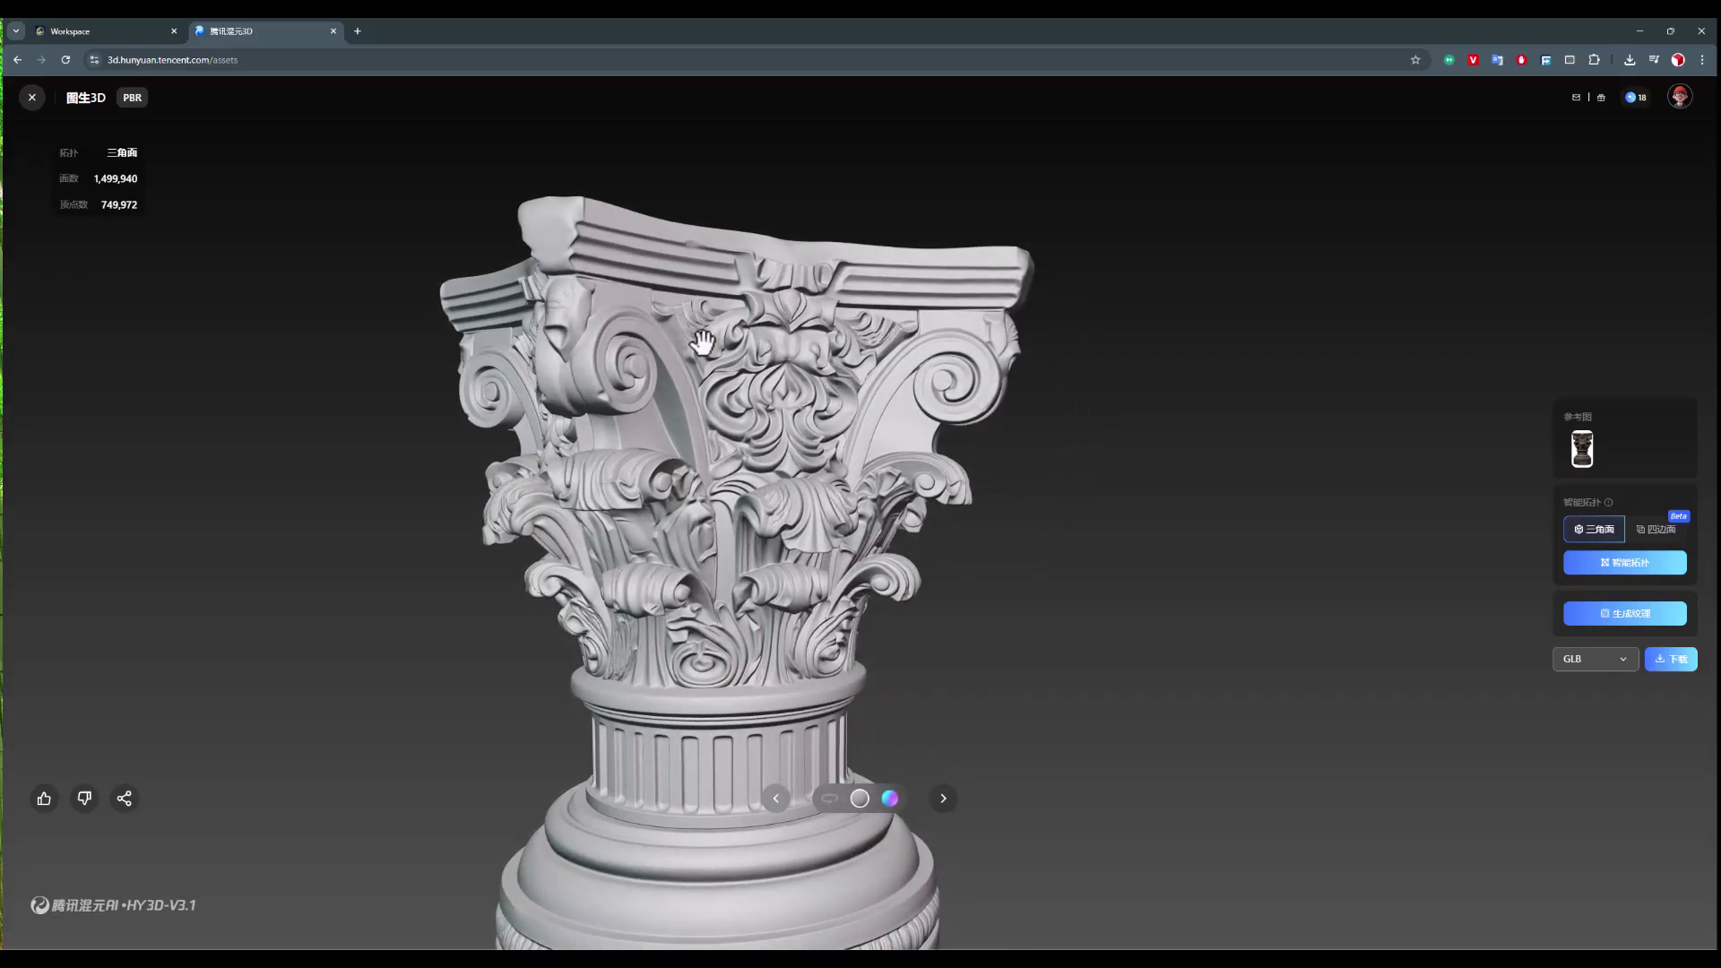
pyautogui.click(93, 34)
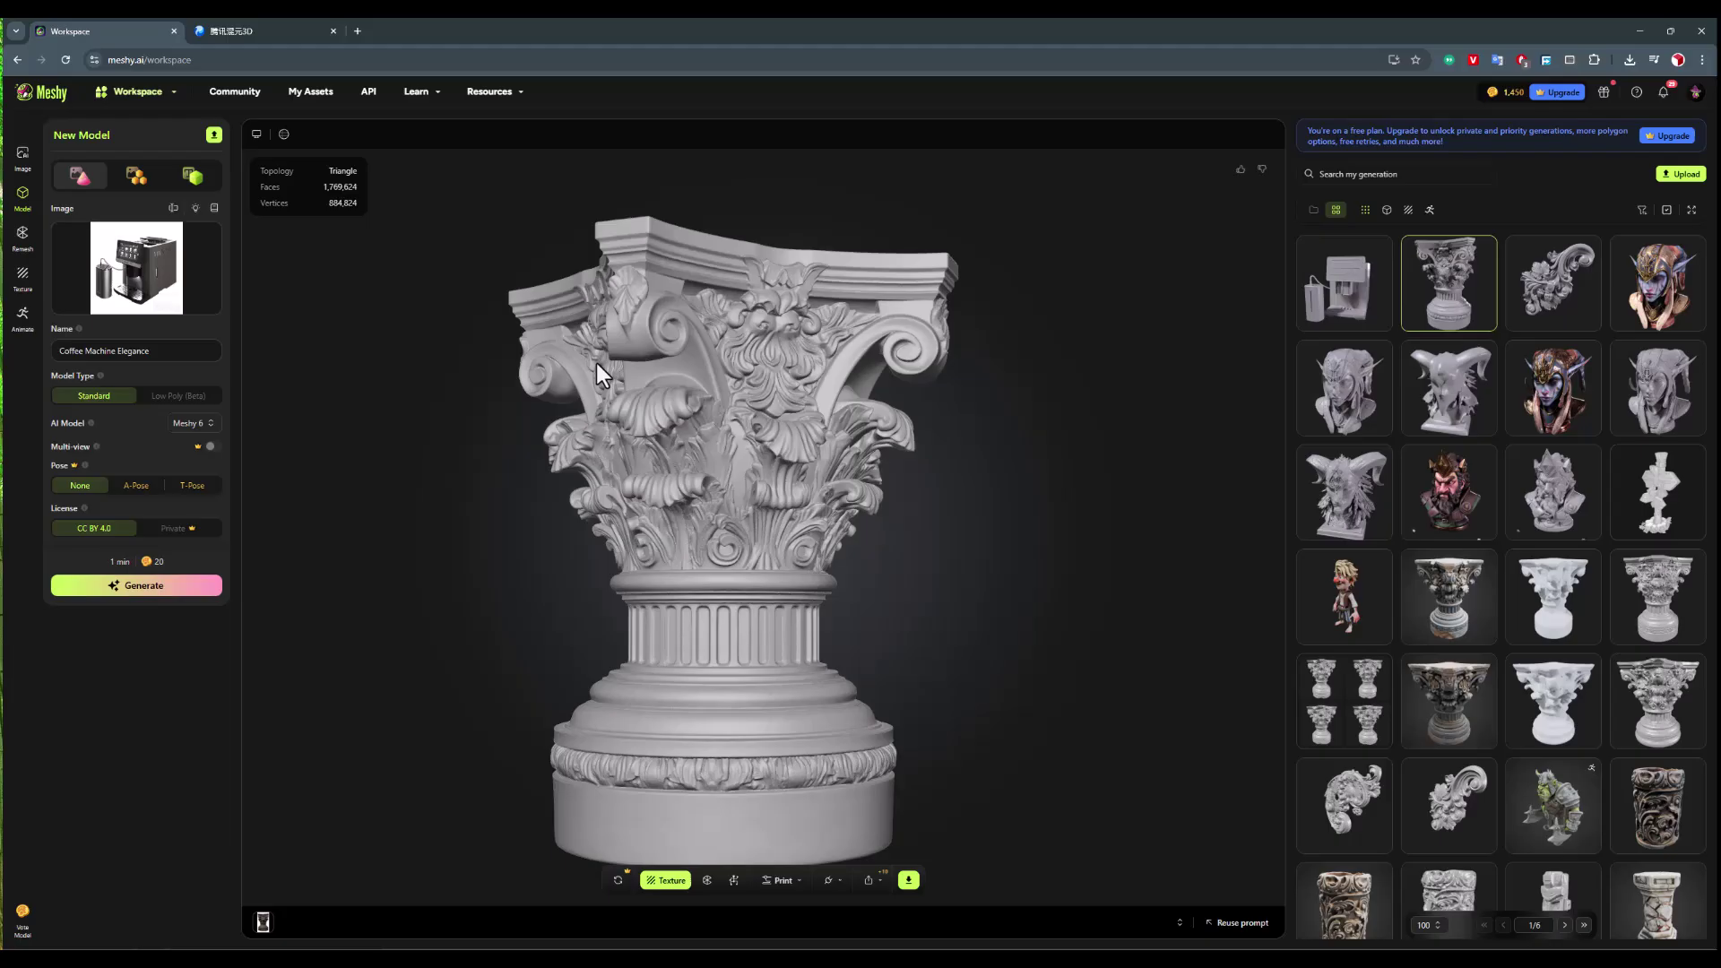
pyautogui.click(269, 31)
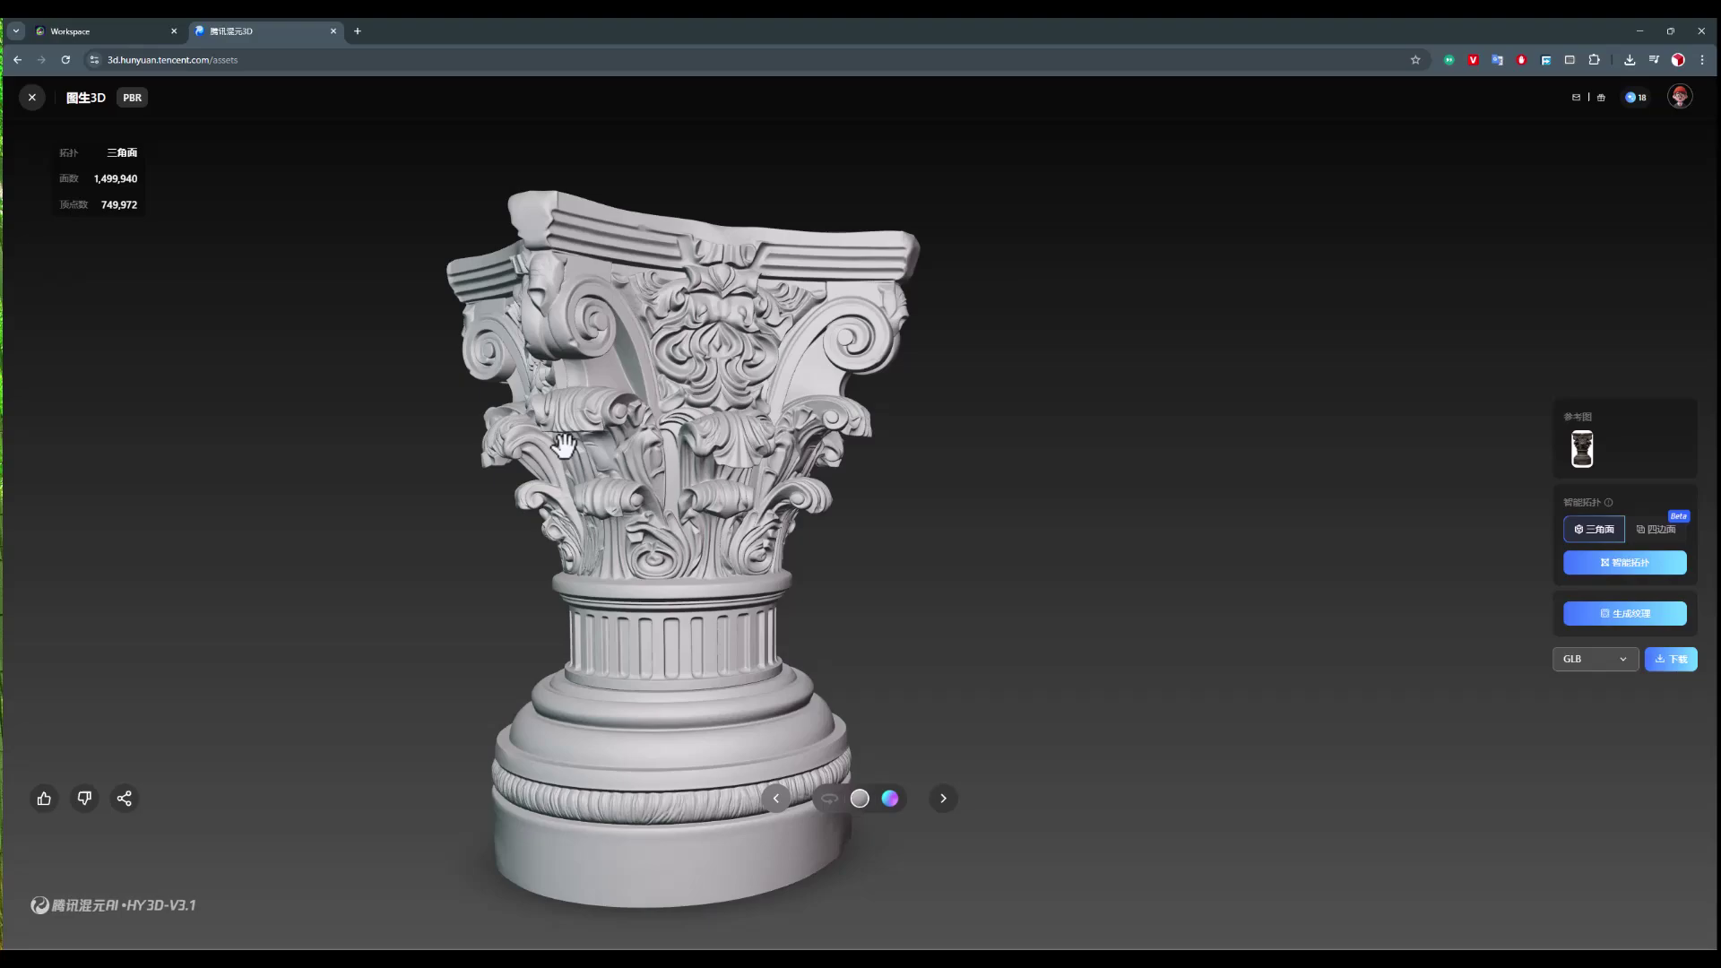
# - Open the coffee machine model in Meshy and examine its display panel, top cover and side vents up close
pyautogui.click(78, 36)
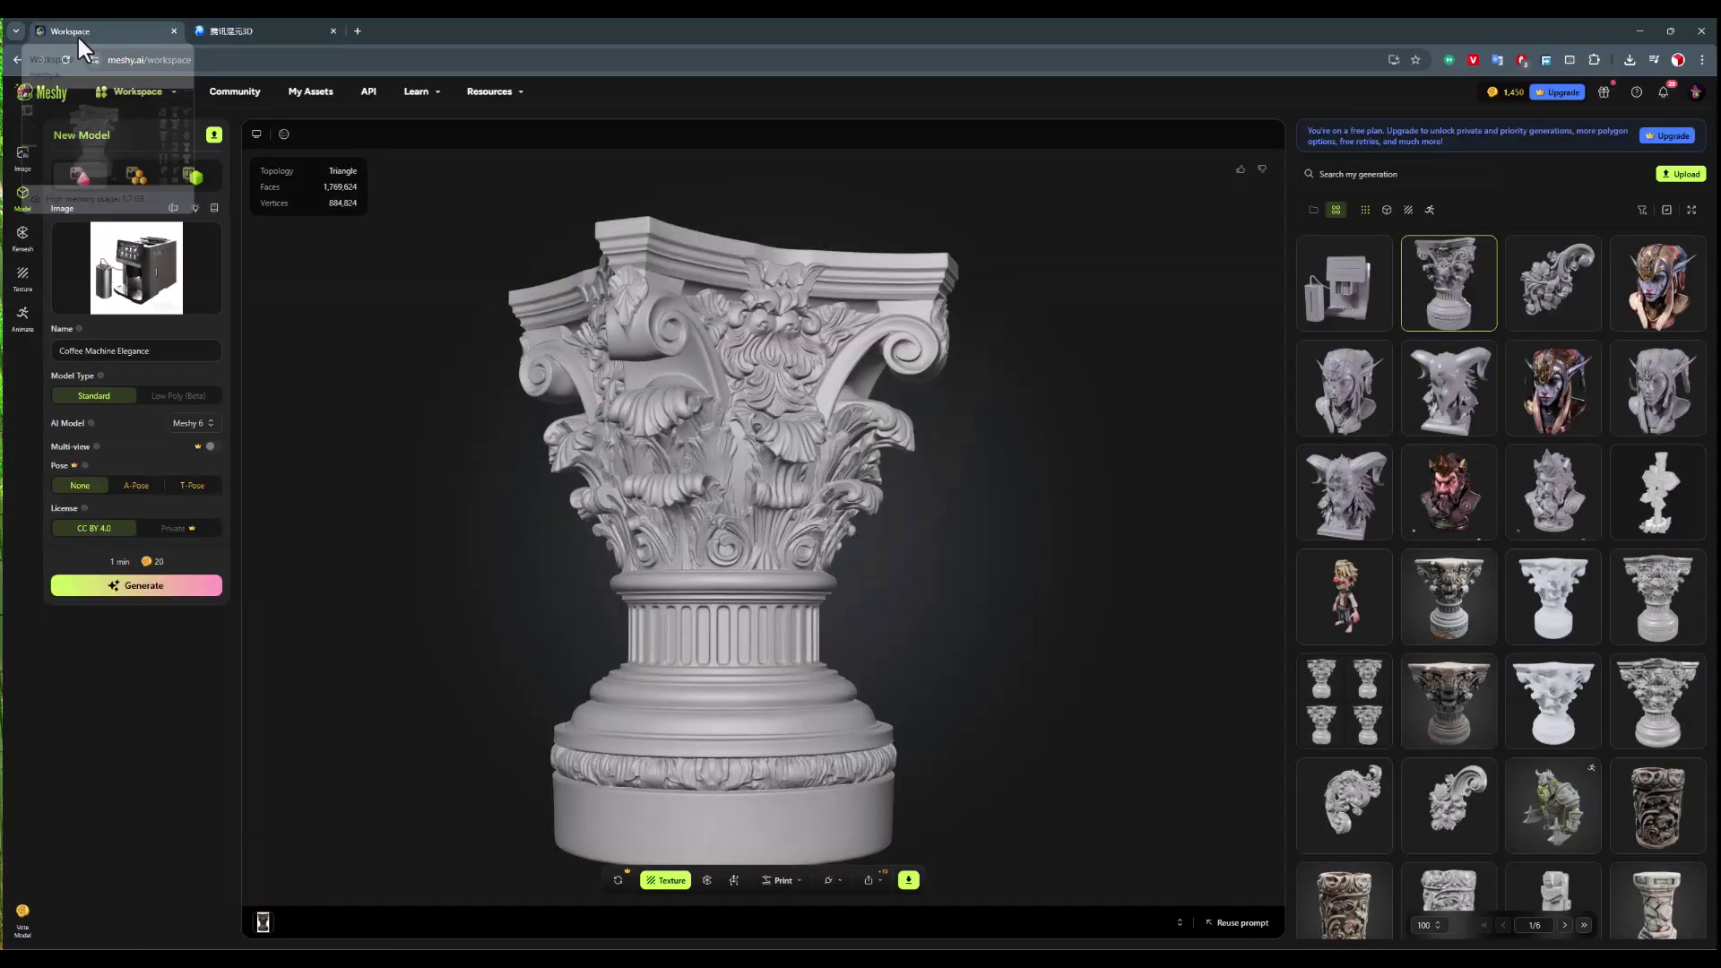
pyautogui.click(1324, 274)
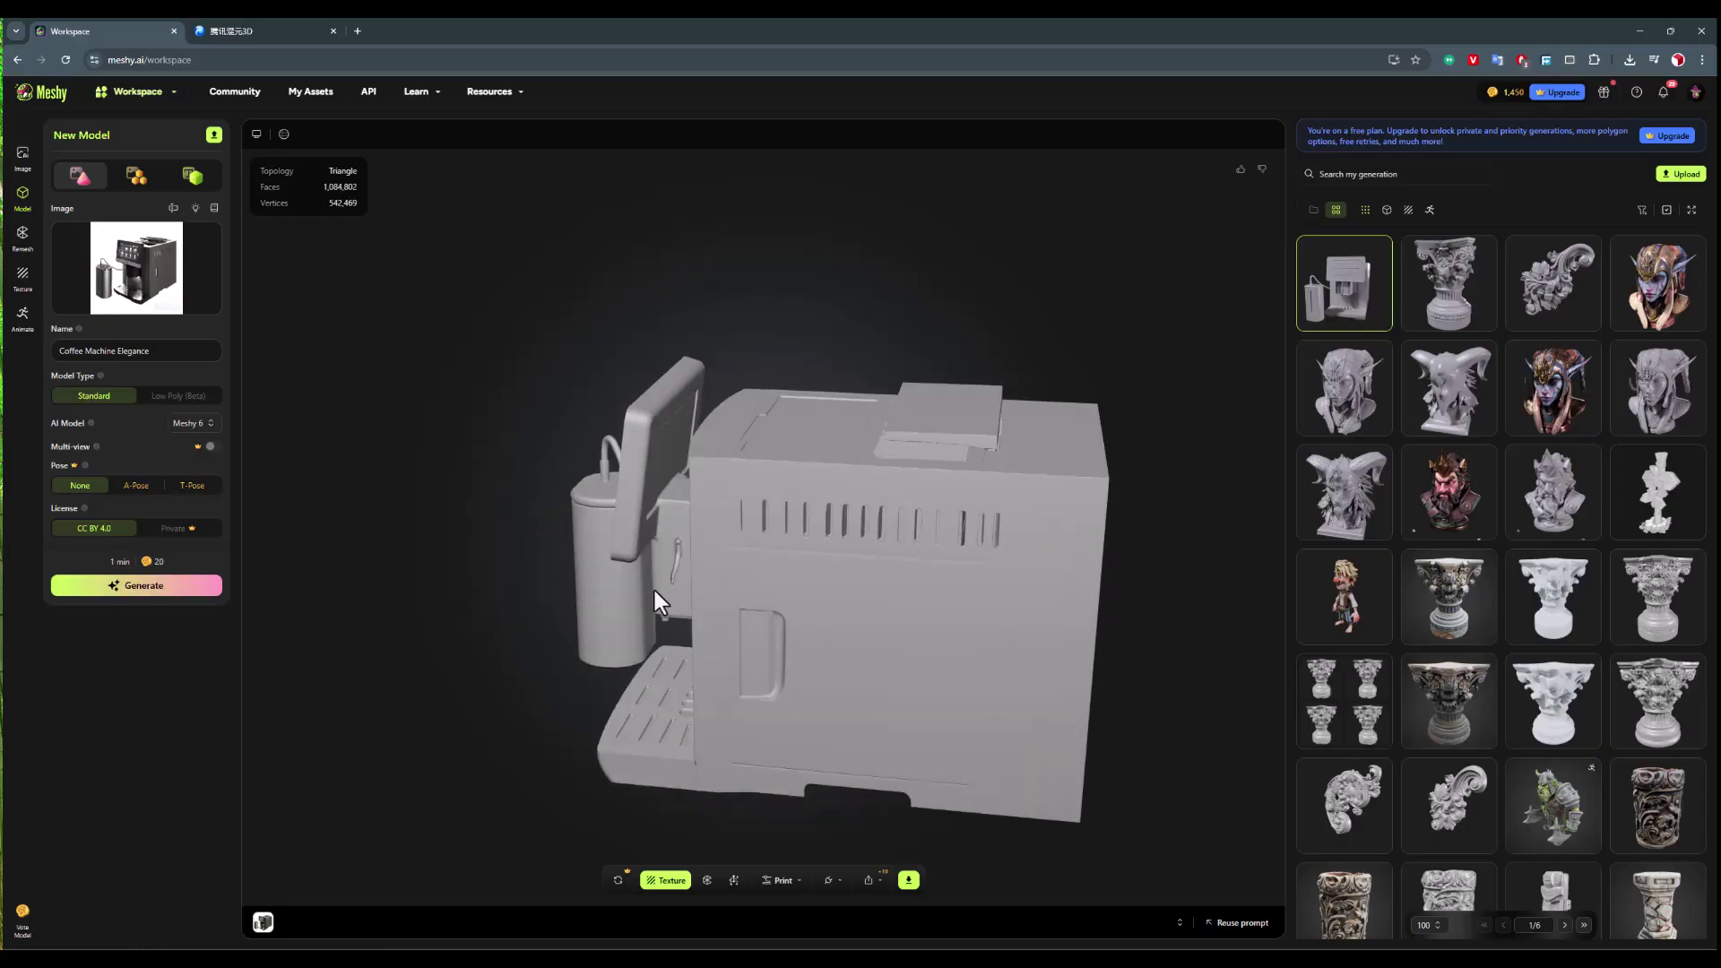
pyautogui.moveTo(654, 590); pyautogui.dragTo(945, 576)
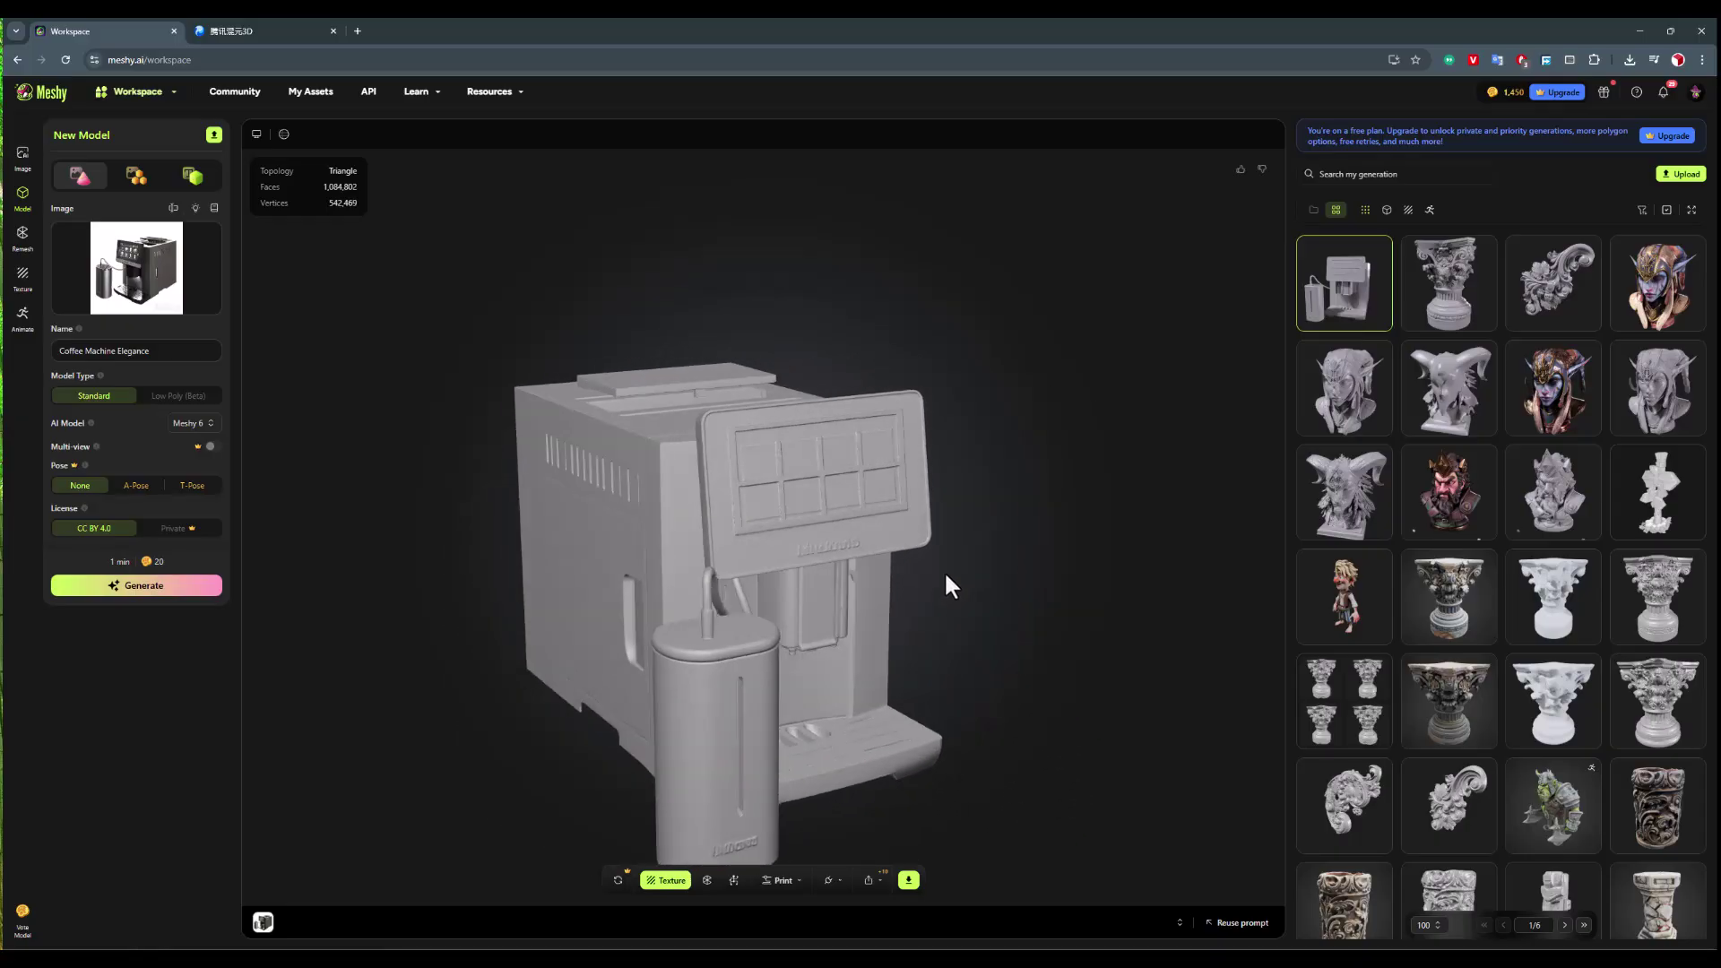
pyautogui.scroll(10, 772, 592)
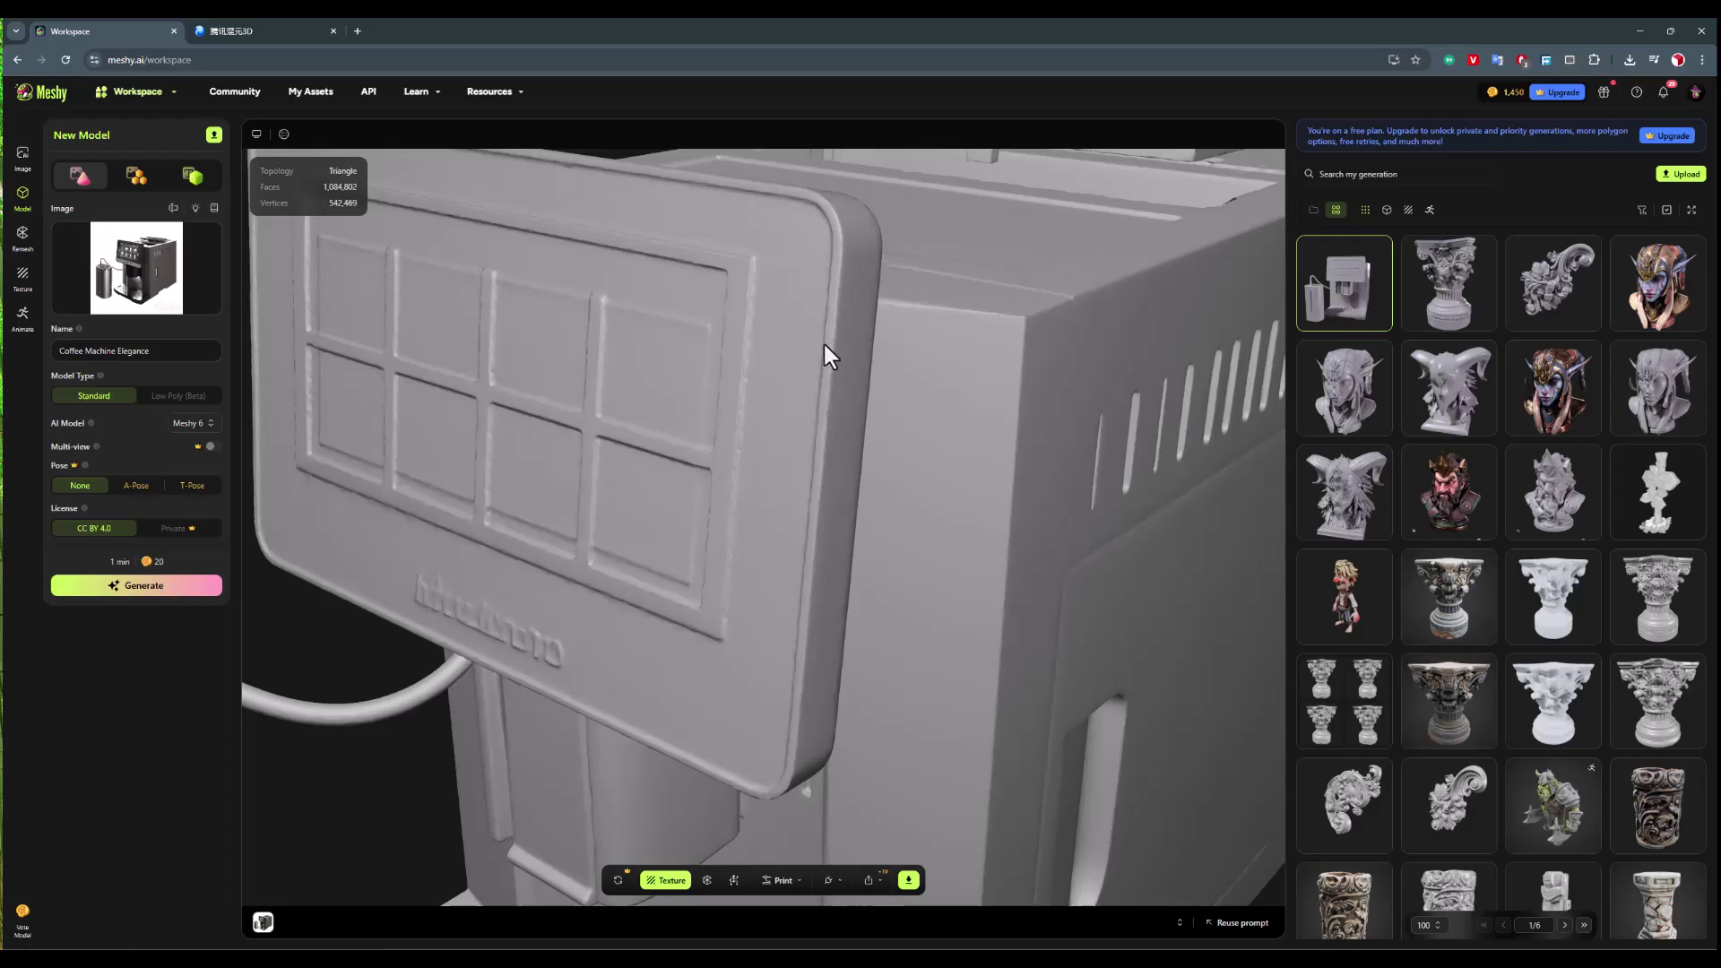
pyautogui.moveTo(824, 344); pyautogui.dragTo(809, 496)
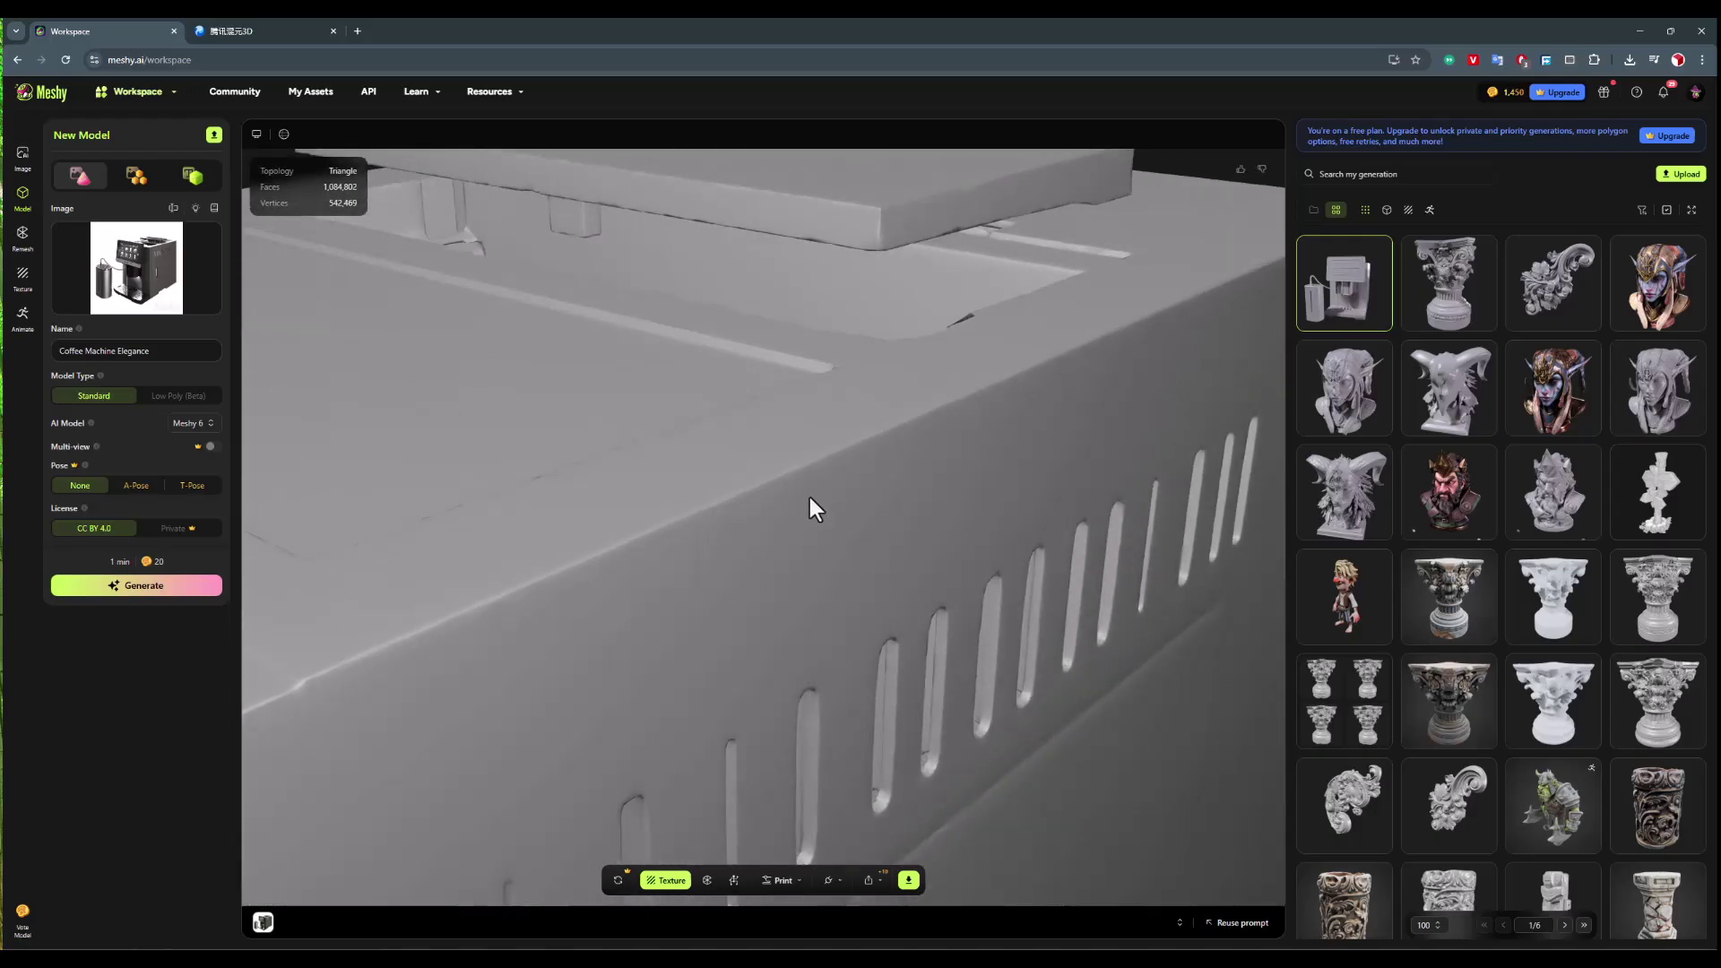
pyautogui.scroll(-5, 864, 439)
# - Examine the drip tray, dispenser and recessed side handle of the Meshy coffee machine, then the whole machine
pyautogui.moveTo(861, 439); pyautogui.dragTo(968, 681)
pyautogui.scroll(-3, 850, 660)
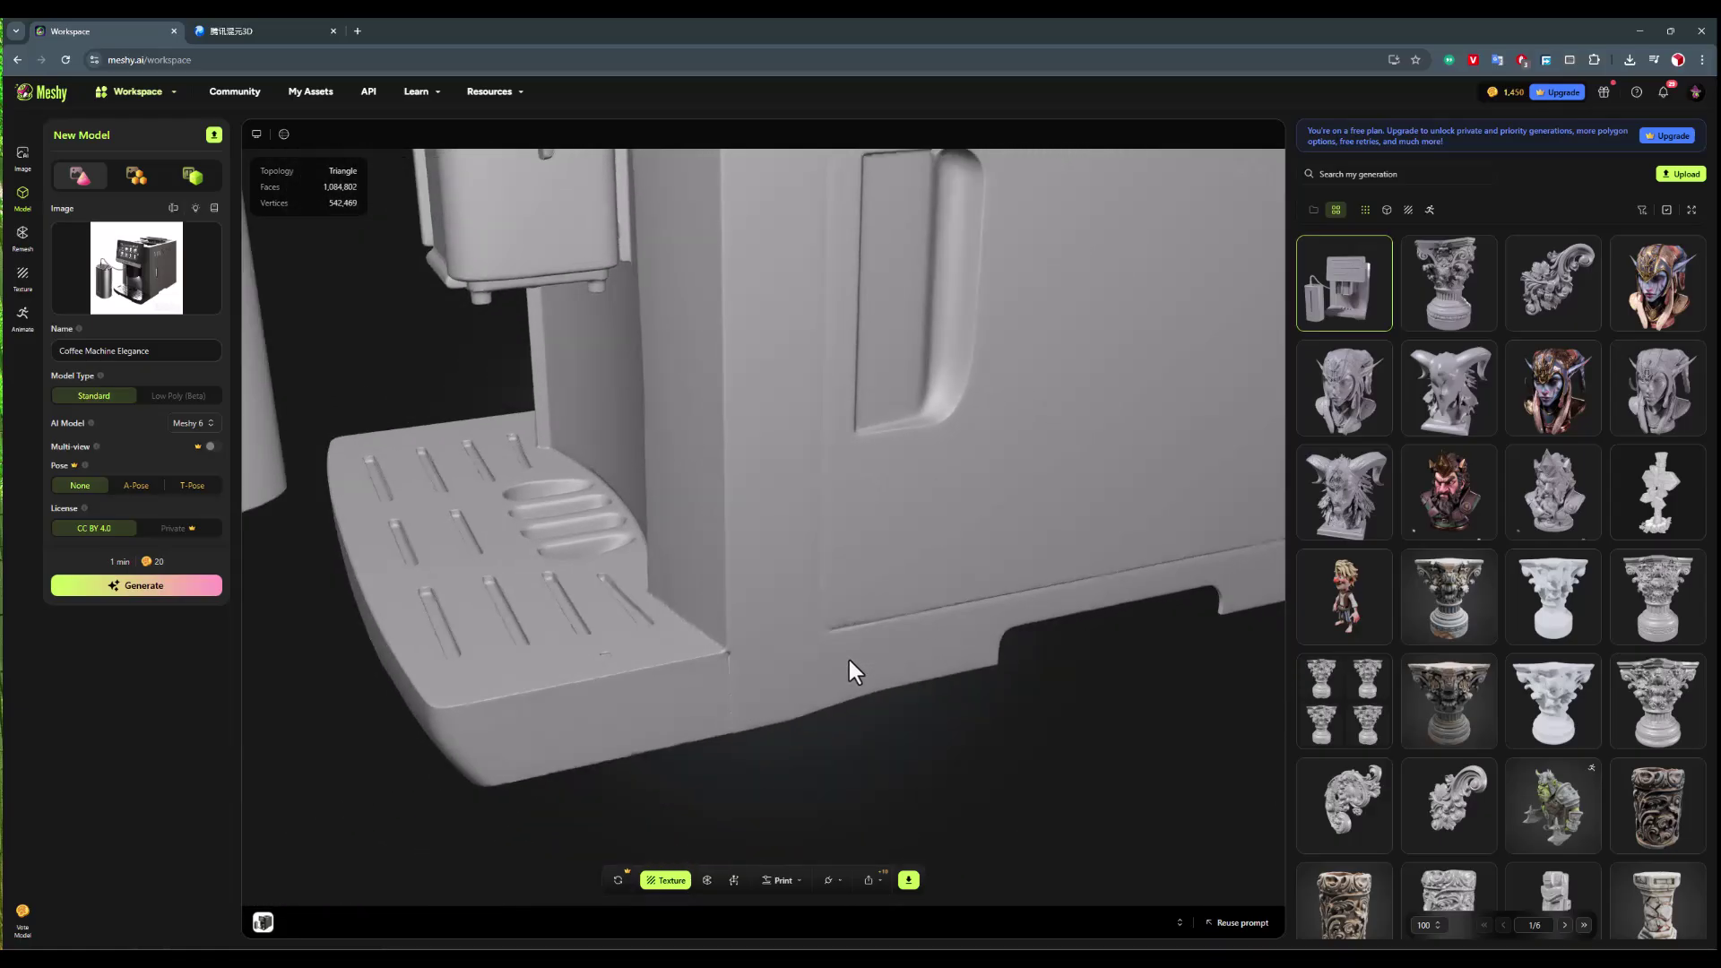
pyautogui.moveTo(819, 475); pyautogui.dragTo(787, 695)
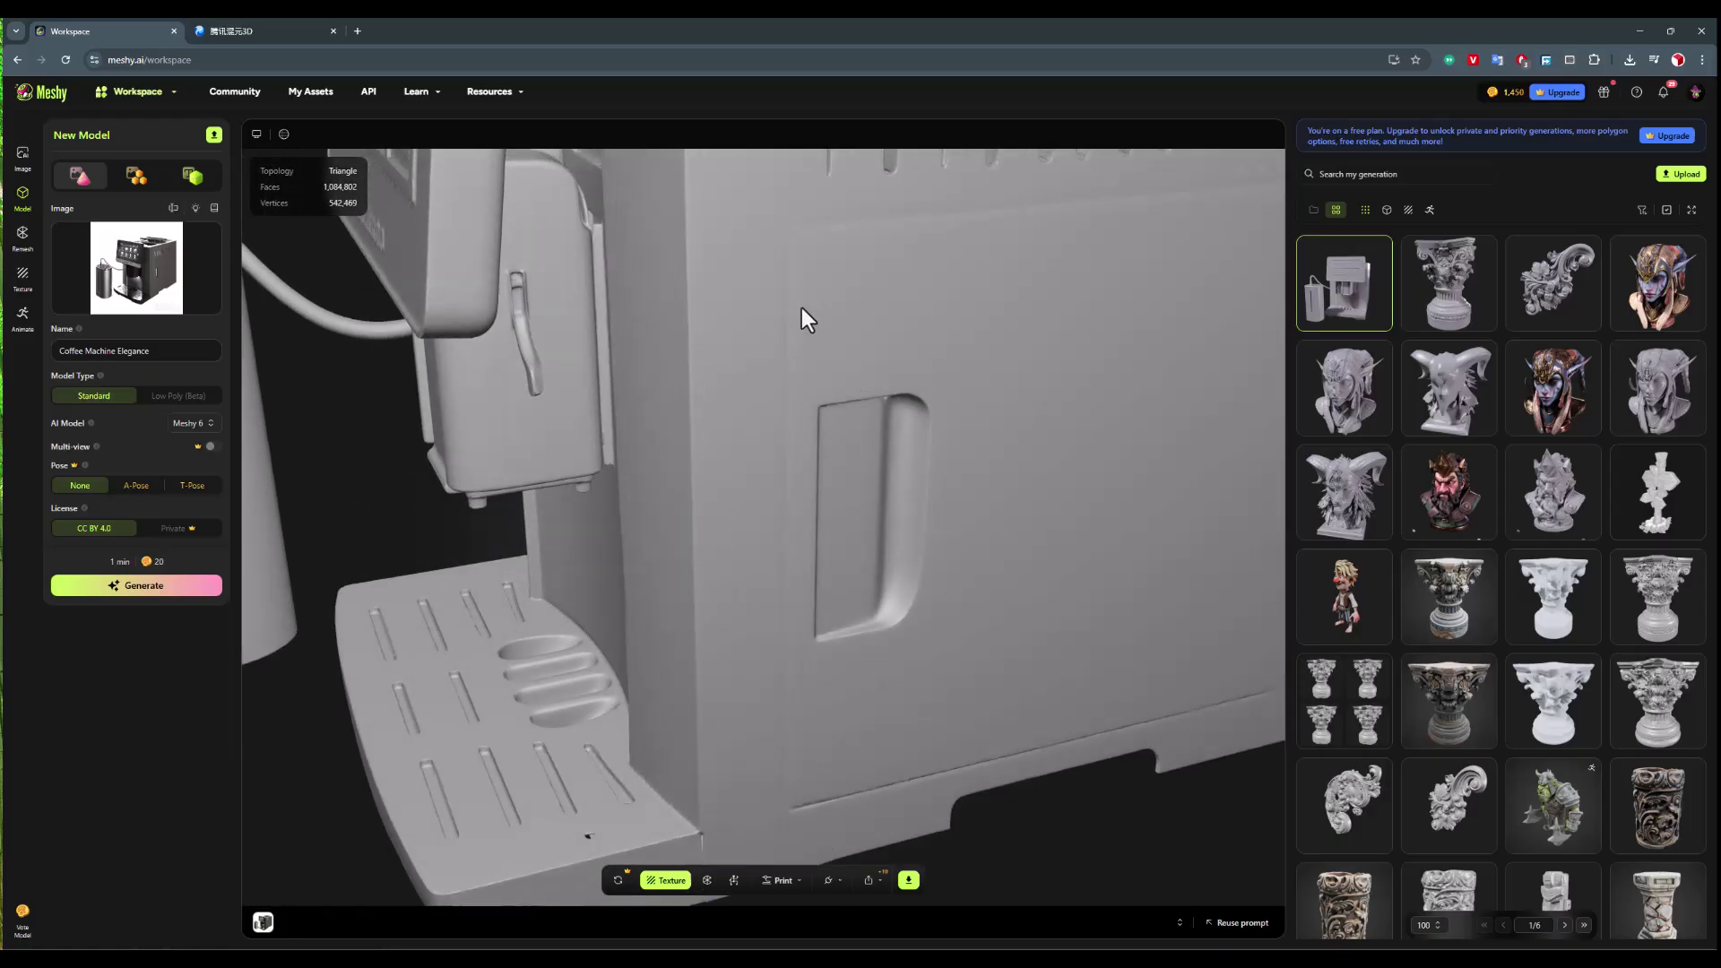
pyautogui.moveTo(801, 312)
pyautogui.mouseDown()
pyautogui.moveTo(837, 371)
pyautogui.moveTo(773, 301)
pyautogui.mouseUp()
pyautogui.scroll(-5, 771, 299)
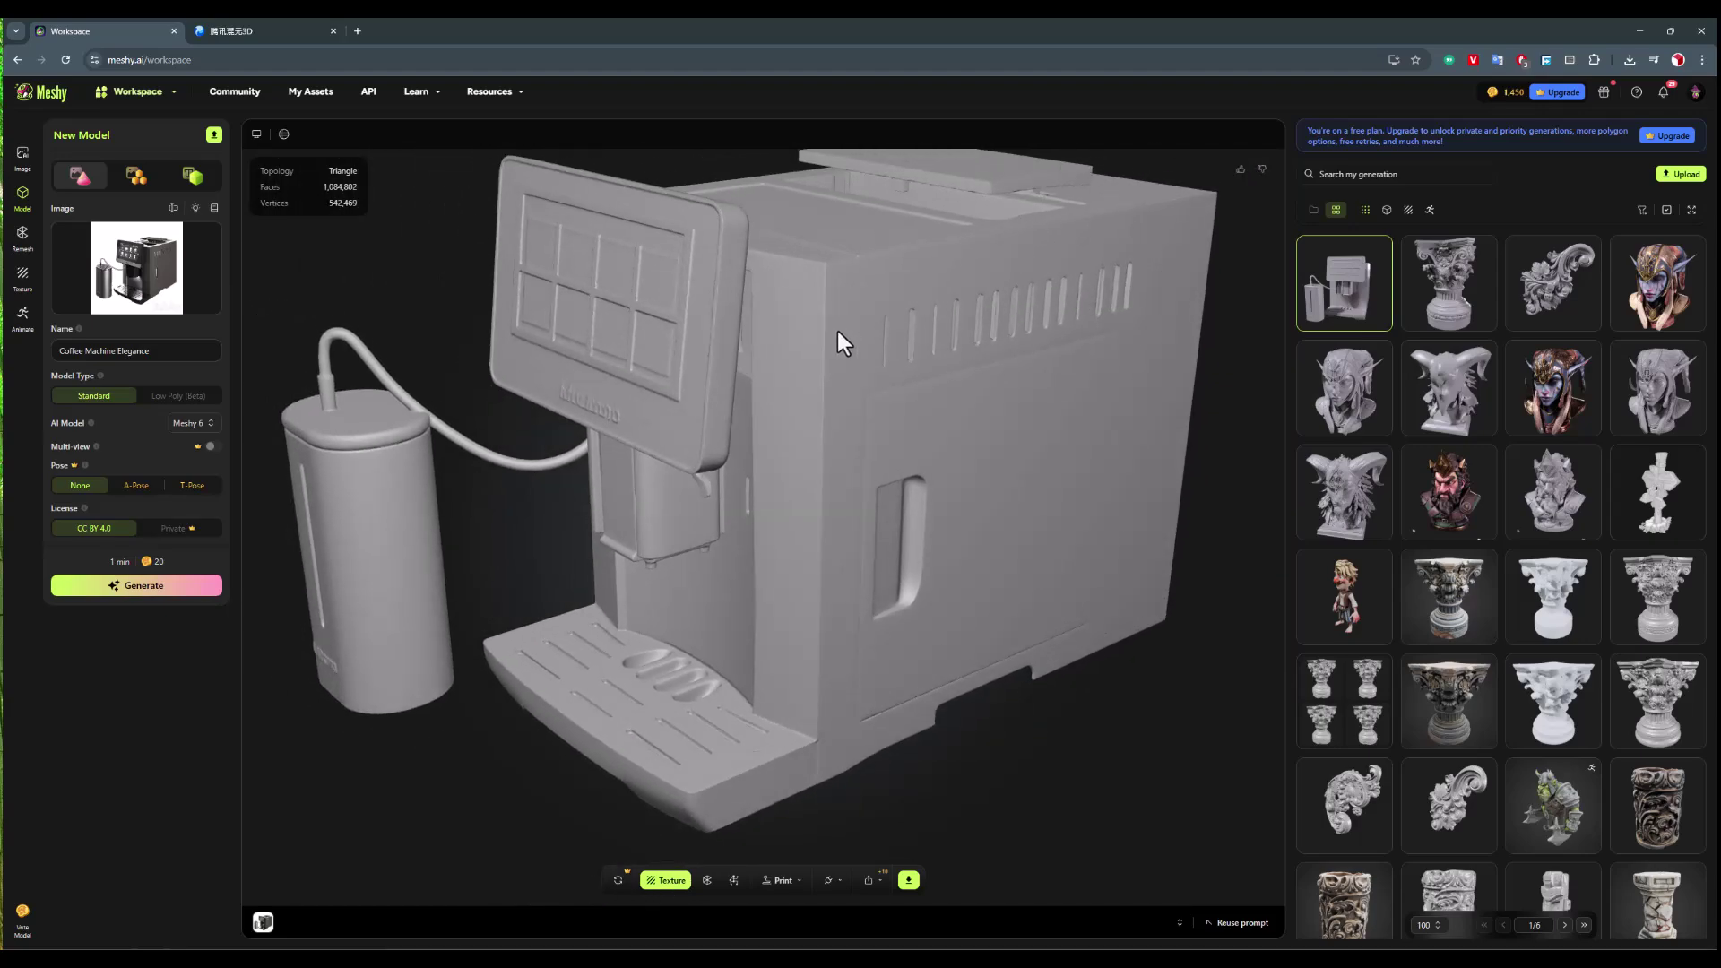
pyautogui.moveTo(837, 330); pyautogui.dragTo(889, 330)
pyautogui.scroll(3, 903, 328)
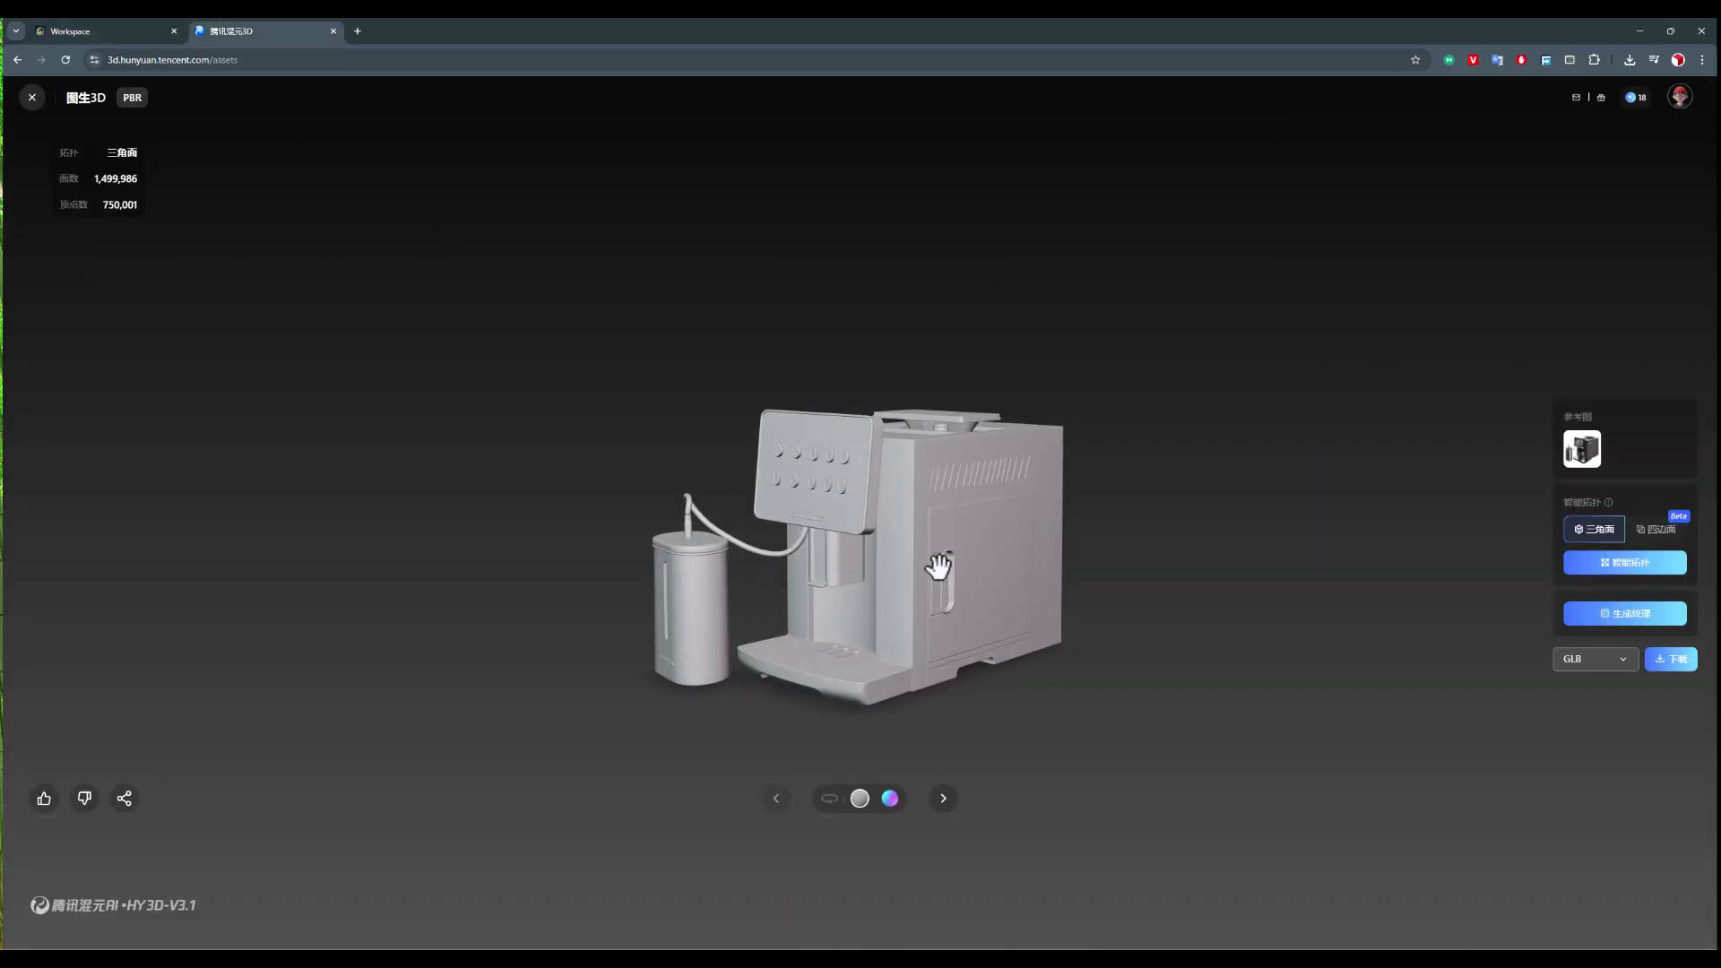
# - Switch to the Hunyuan coffee machine and examine its button panel, milk container and drip tray up close
pyautogui.moveTo(981, 592); pyautogui.dragTo(549, 449)
pyautogui.scroll(8, 639, 527)
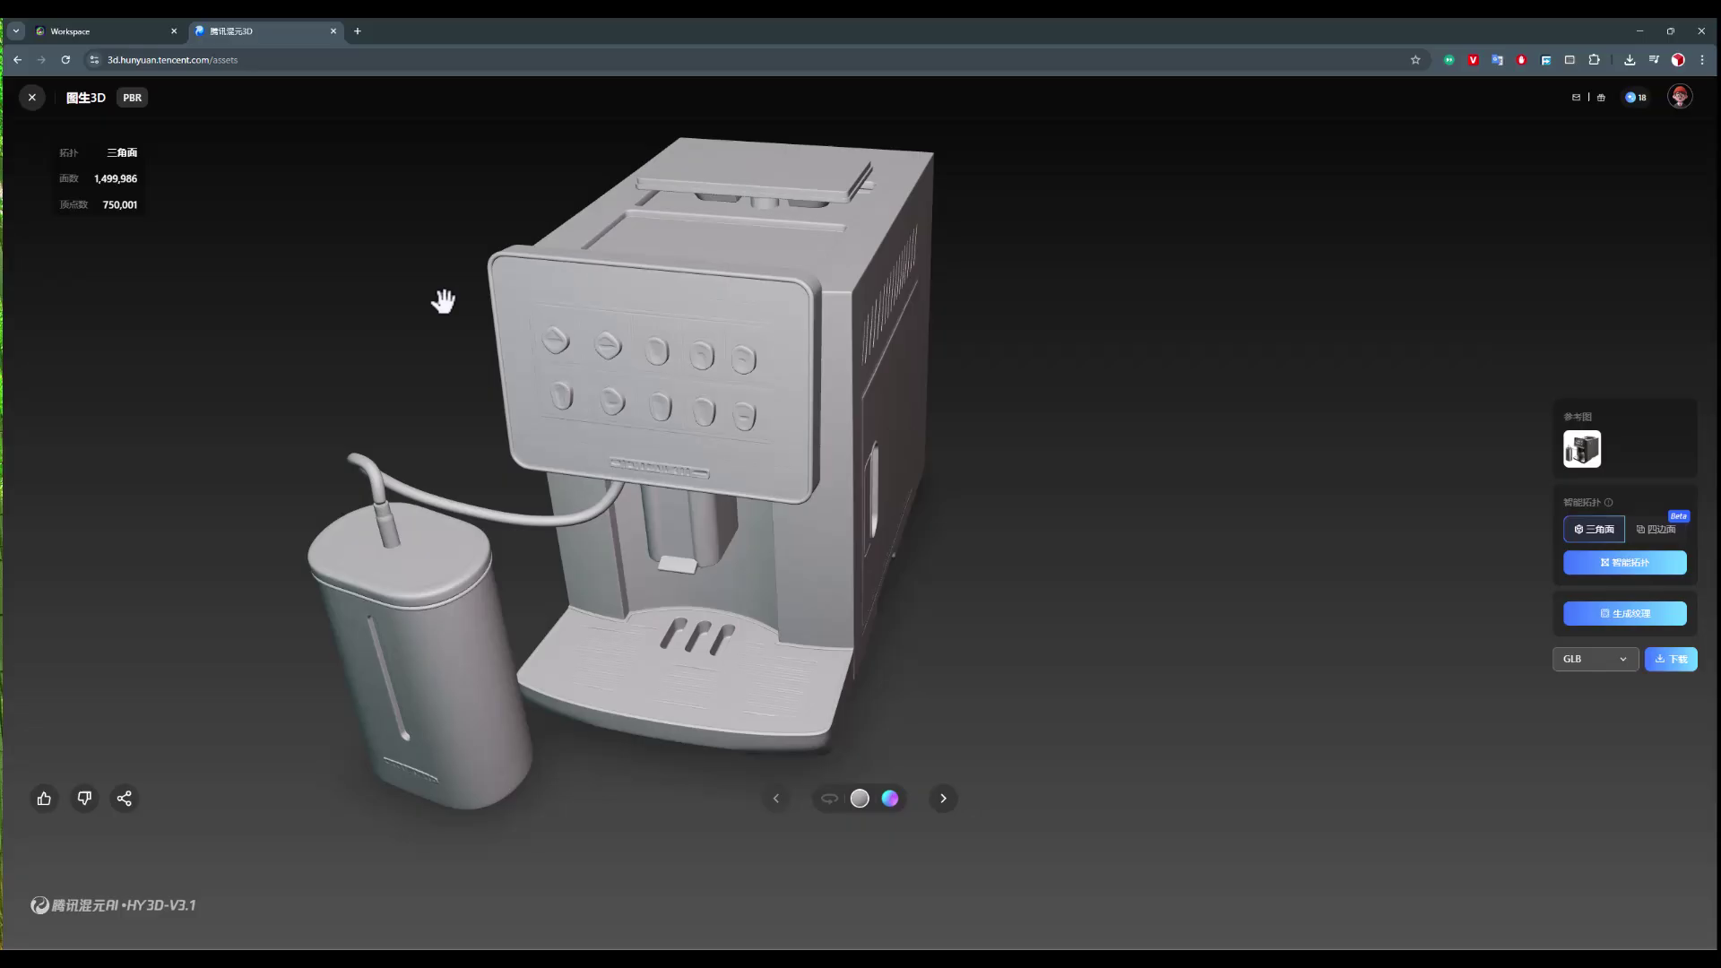
pyautogui.scroll(3, 639, 527)
pyautogui.moveTo(639, 527); pyautogui.dragTo(768, 529)
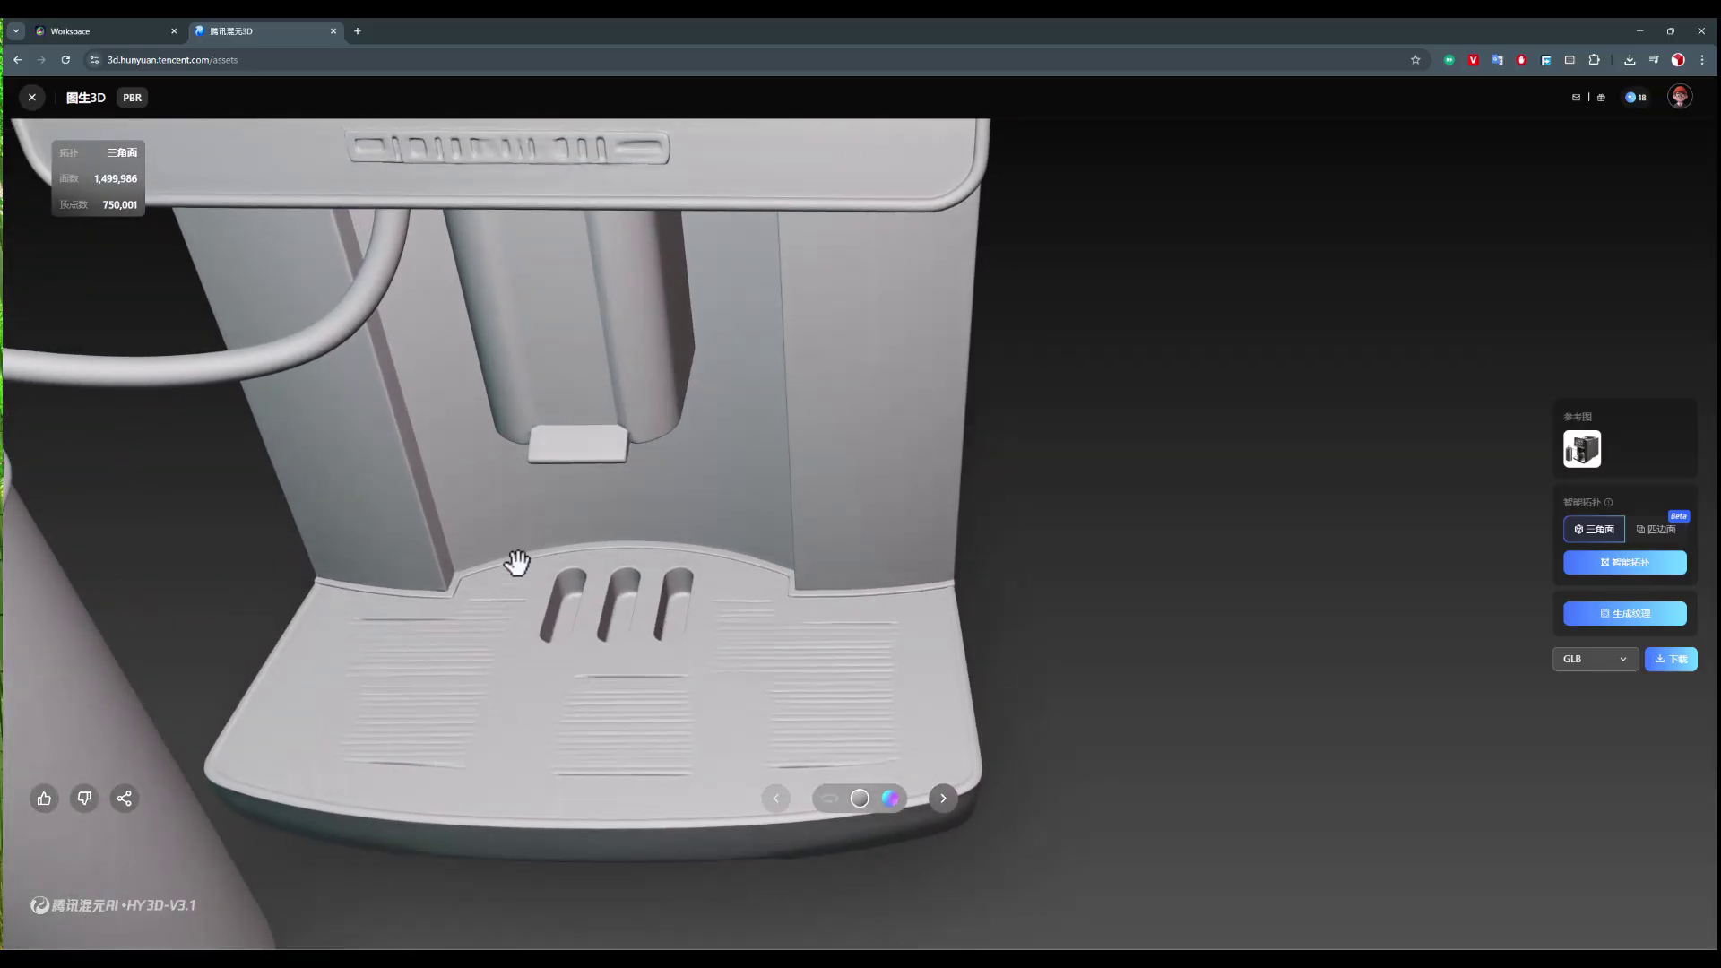
# - Return to Meshy and examine the coffee machine's drip tray slots and the underside of its dispenser
pyautogui.hotkey('ctrl', 'Tab')
pyautogui.scroll(8, 660, 663)
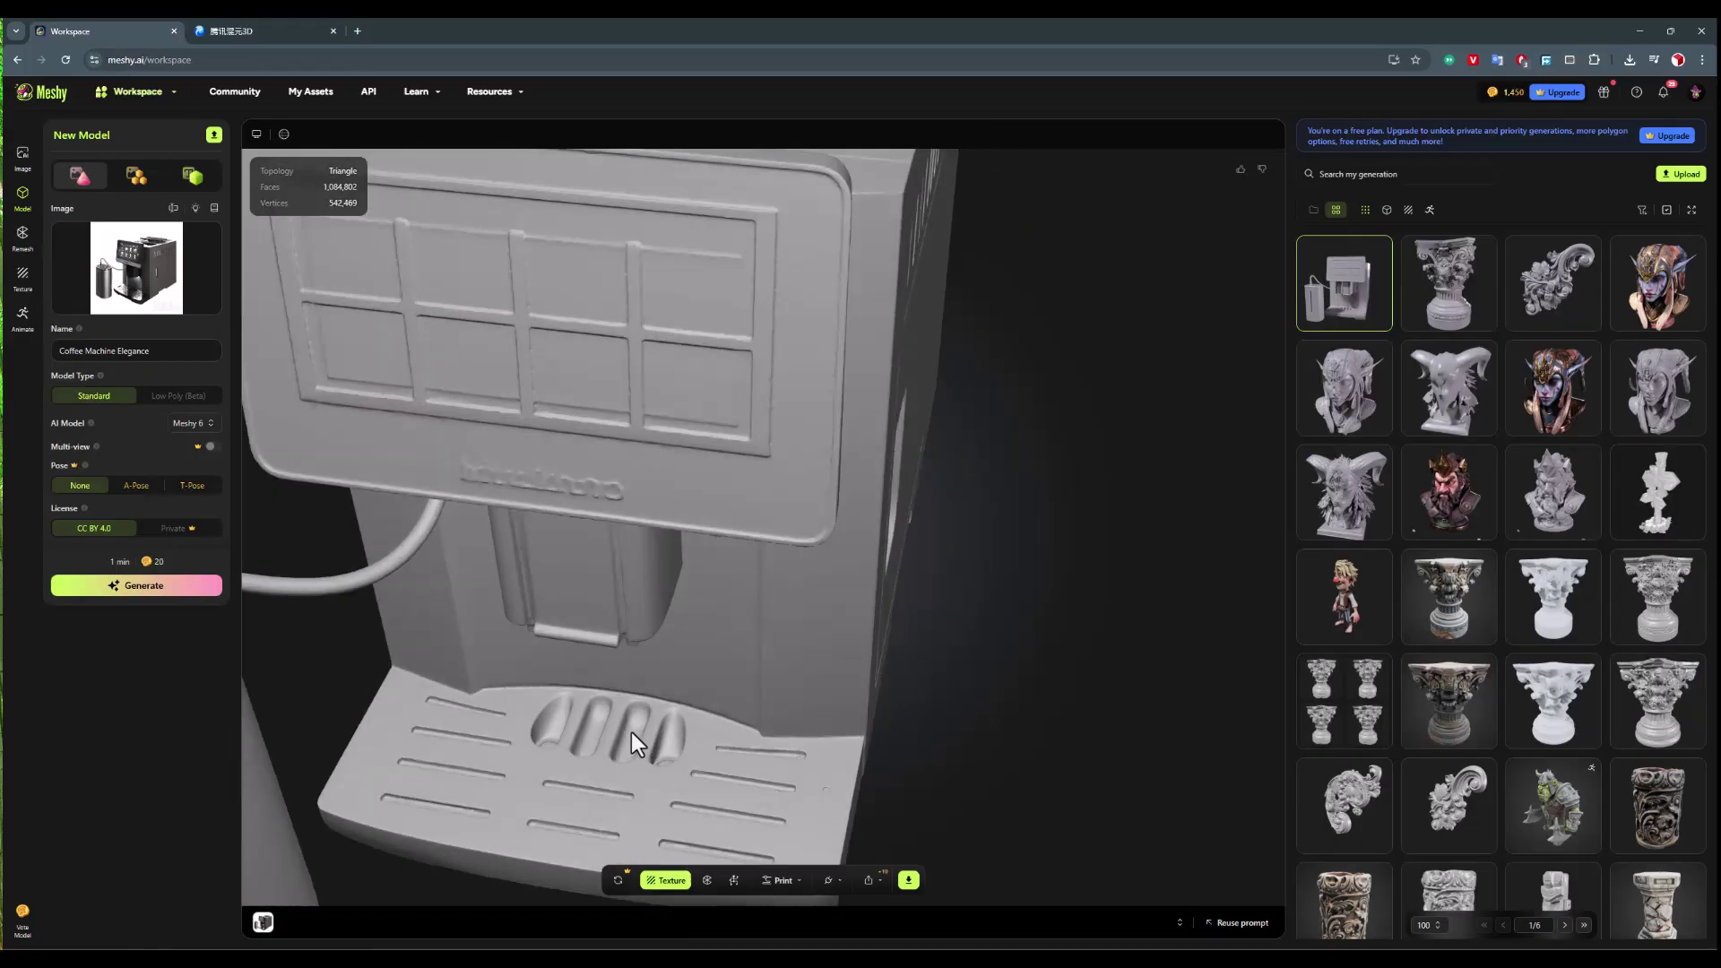
pyautogui.moveTo(725, 618); pyautogui.dragTo(792, 644)
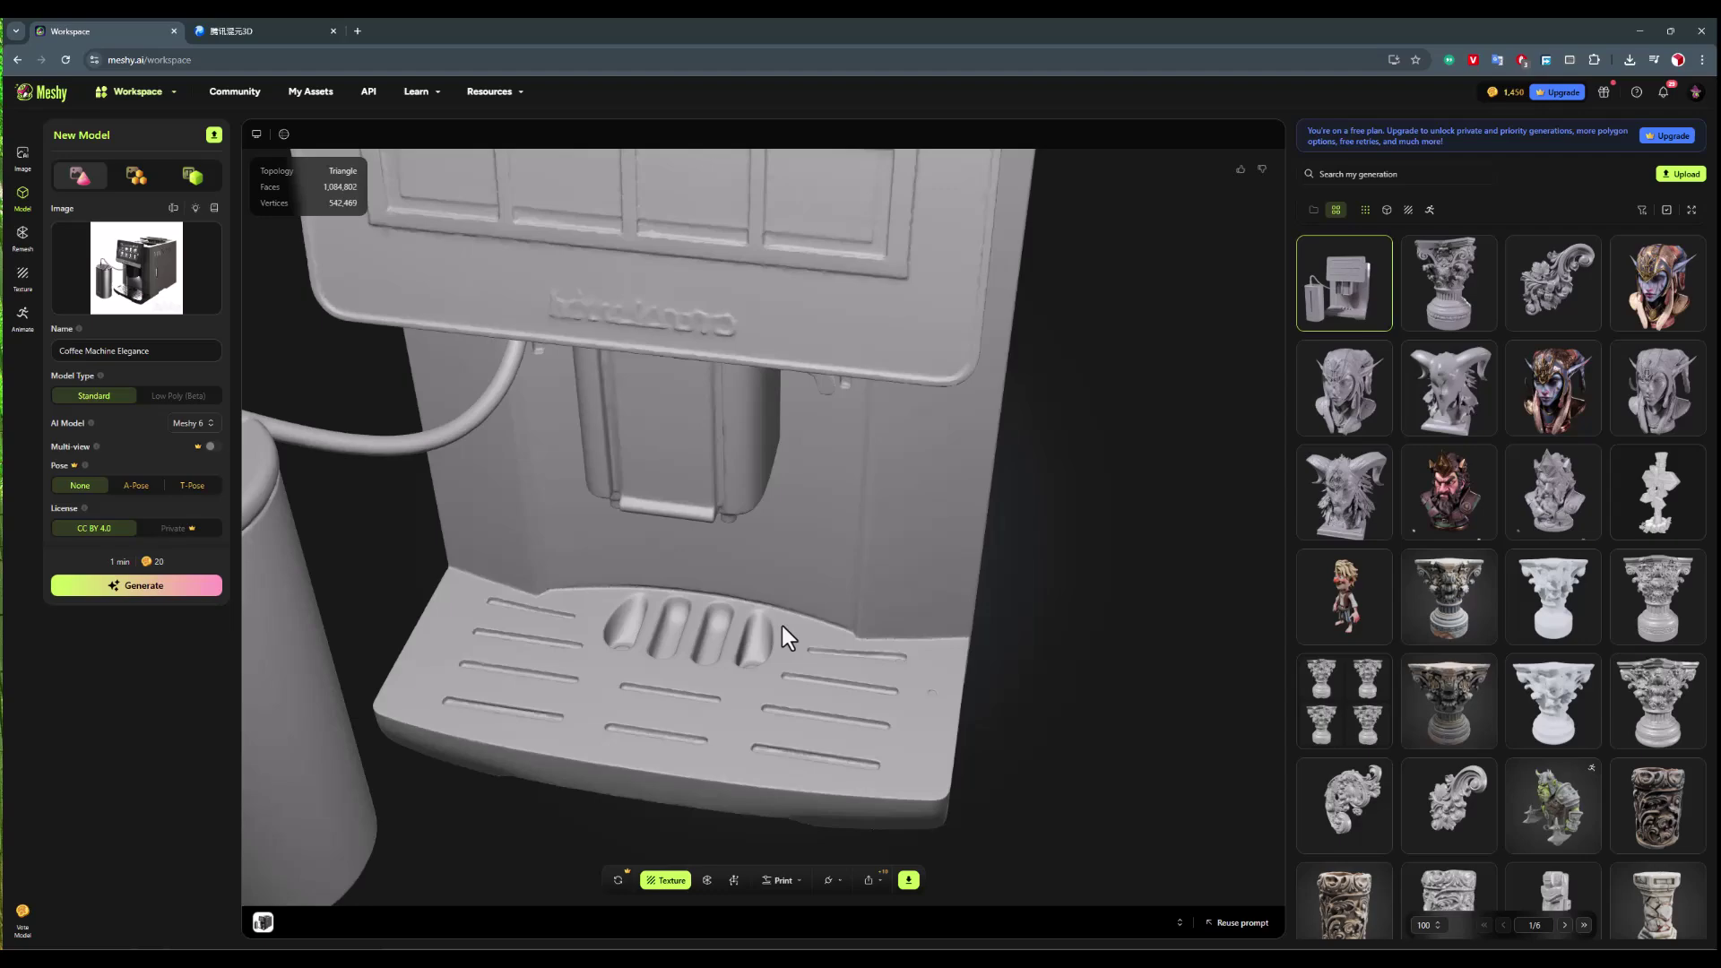
pyautogui.moveTo(605, 566); pyautogui.dragTo(731, 478)
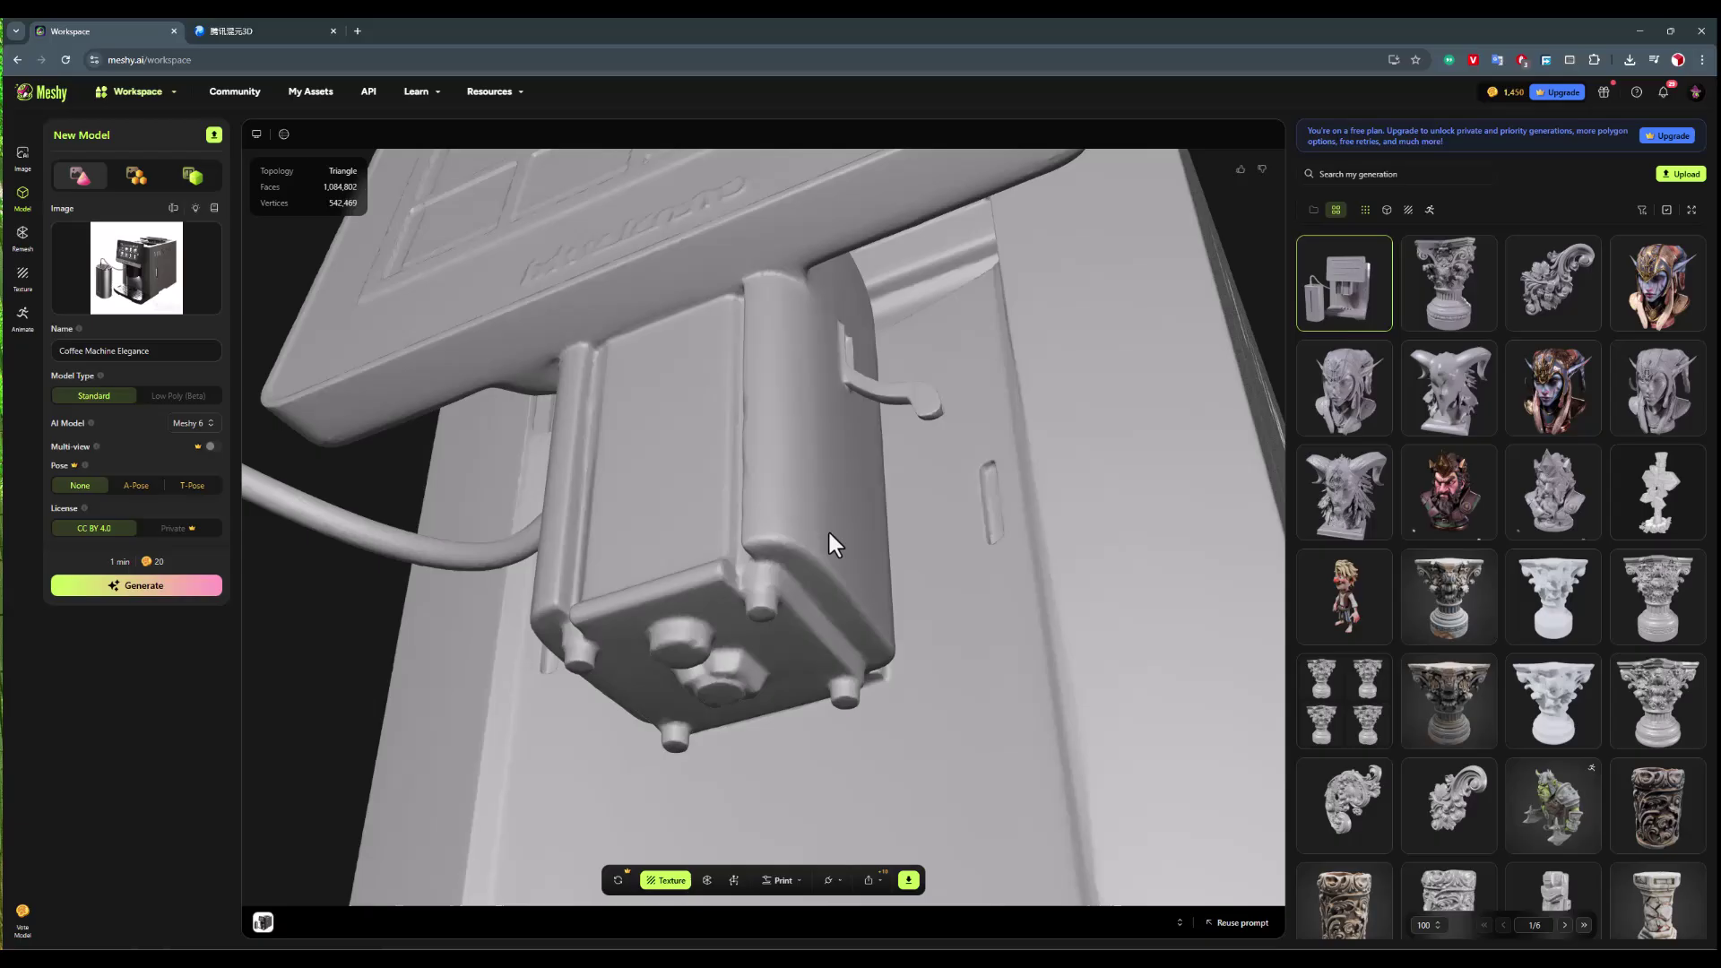
# - Compare the underside of the dispenser on the Hunyuan coffee machine, then view the whole machine
pyautogui.click(269, 31)
pyautogui.moveTo(508, 389); pyautogui.dragTo(635, 326)
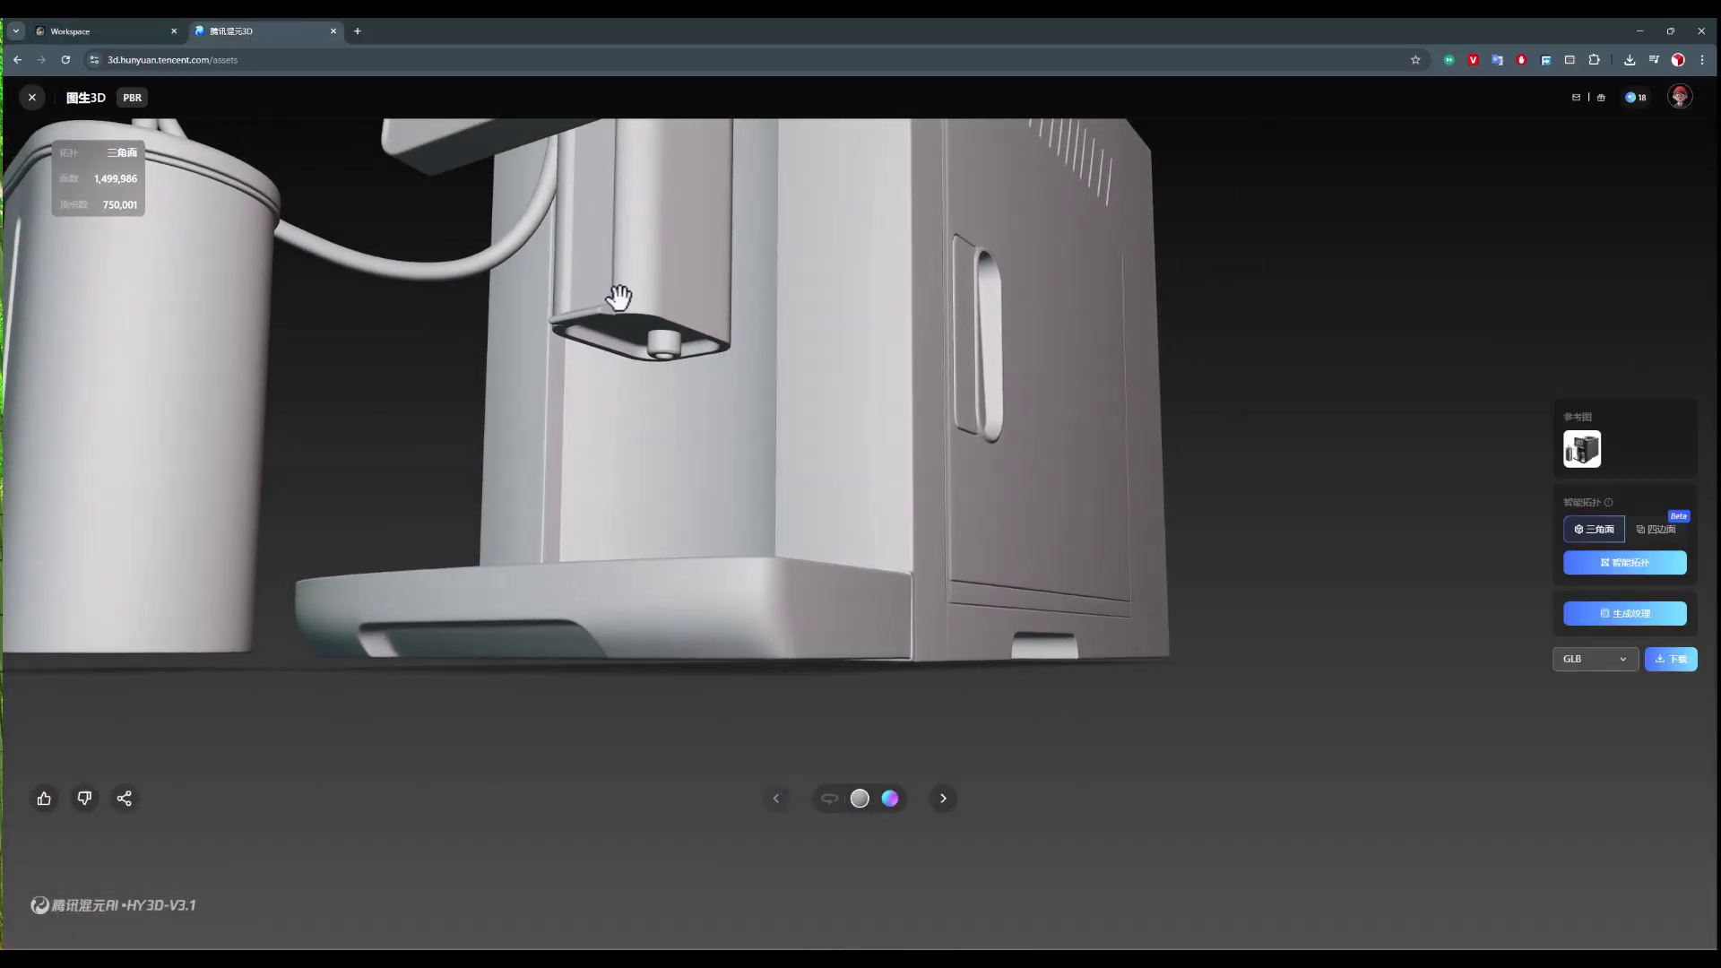
pyautogui.scroll(-5, 628, 332)
pyautogui.moveTo(602, 530); pyautogui.dragTo(521, 511)
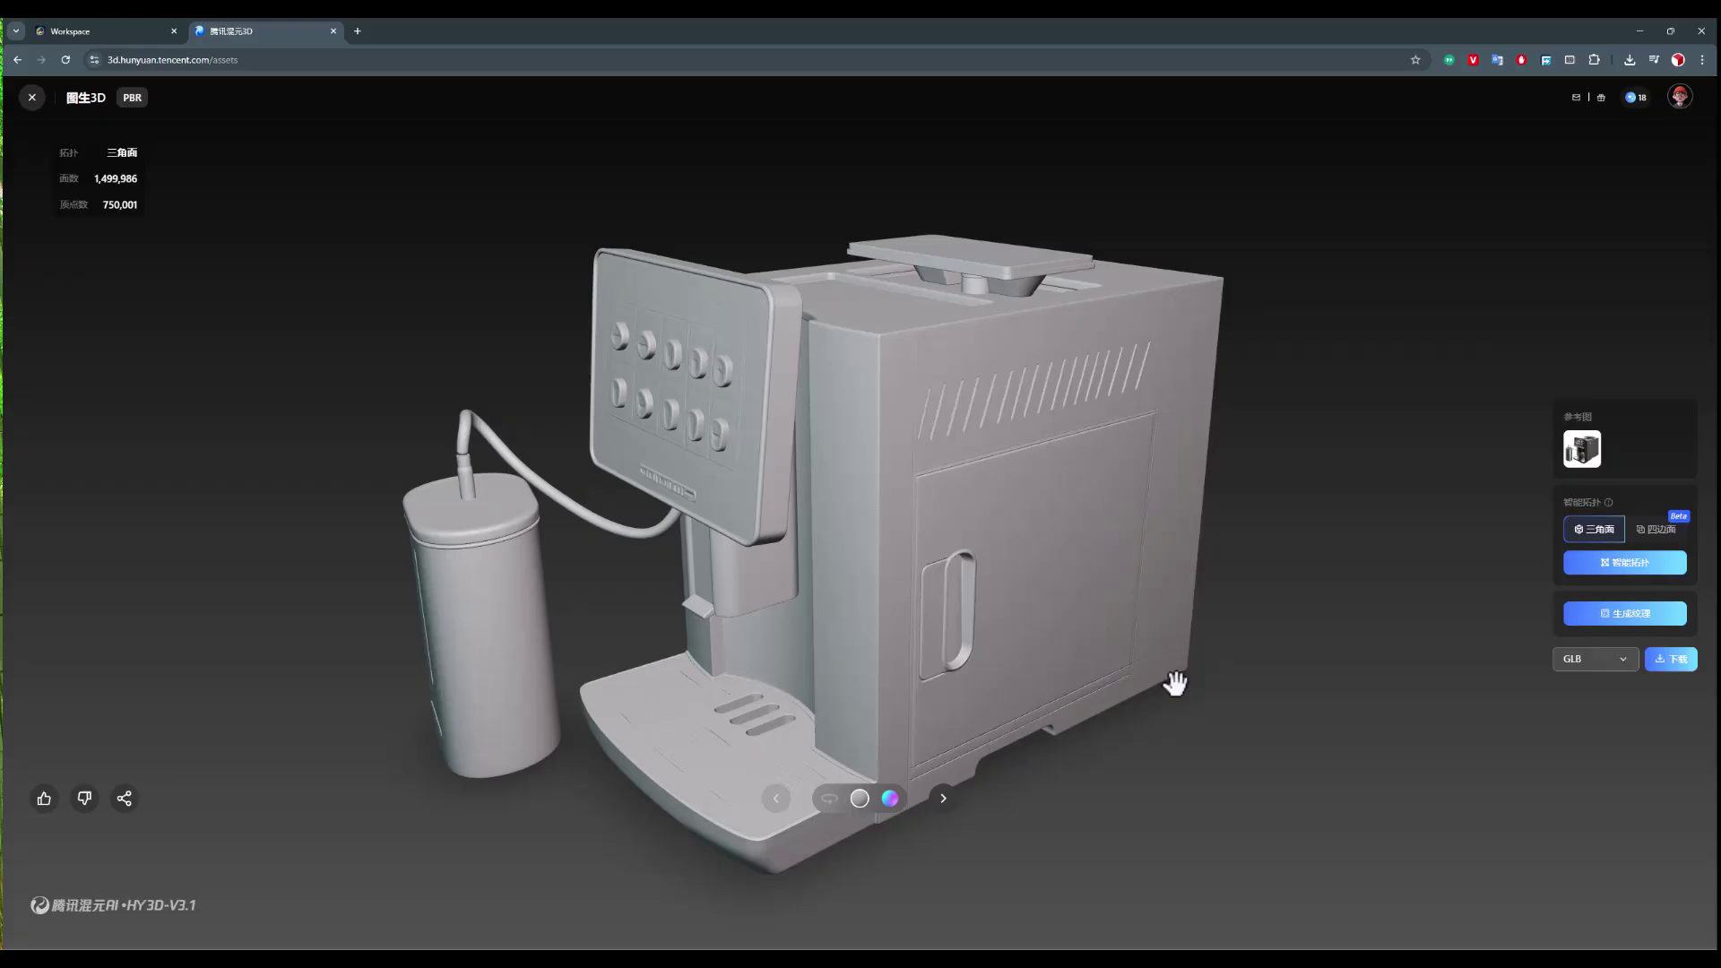
# - Examine the side panel, slanted vents and door handle of the Hunyuan coffee machine up close
pyautogui.moveTo(1175, 684); pyautogui.dragTo(887, 269)
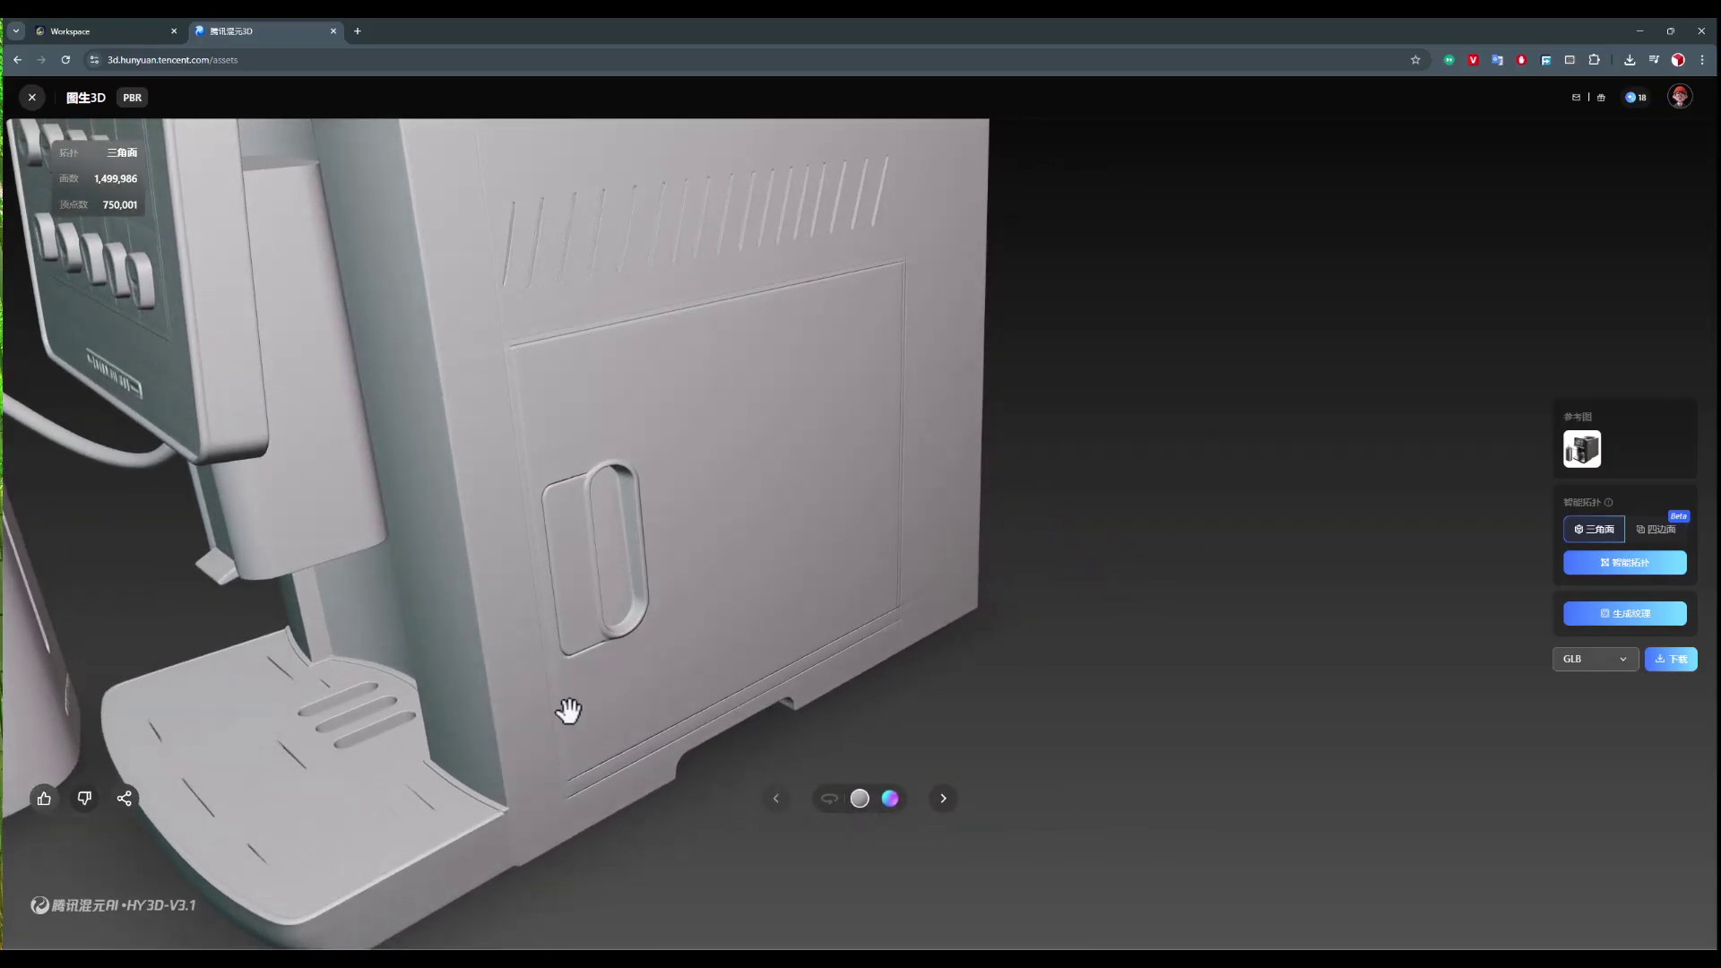
pyautogui.moveTo(771, 353); pyautogui.dragTo(918, 423)
pyautogui.scroll(-3, 920, 385)
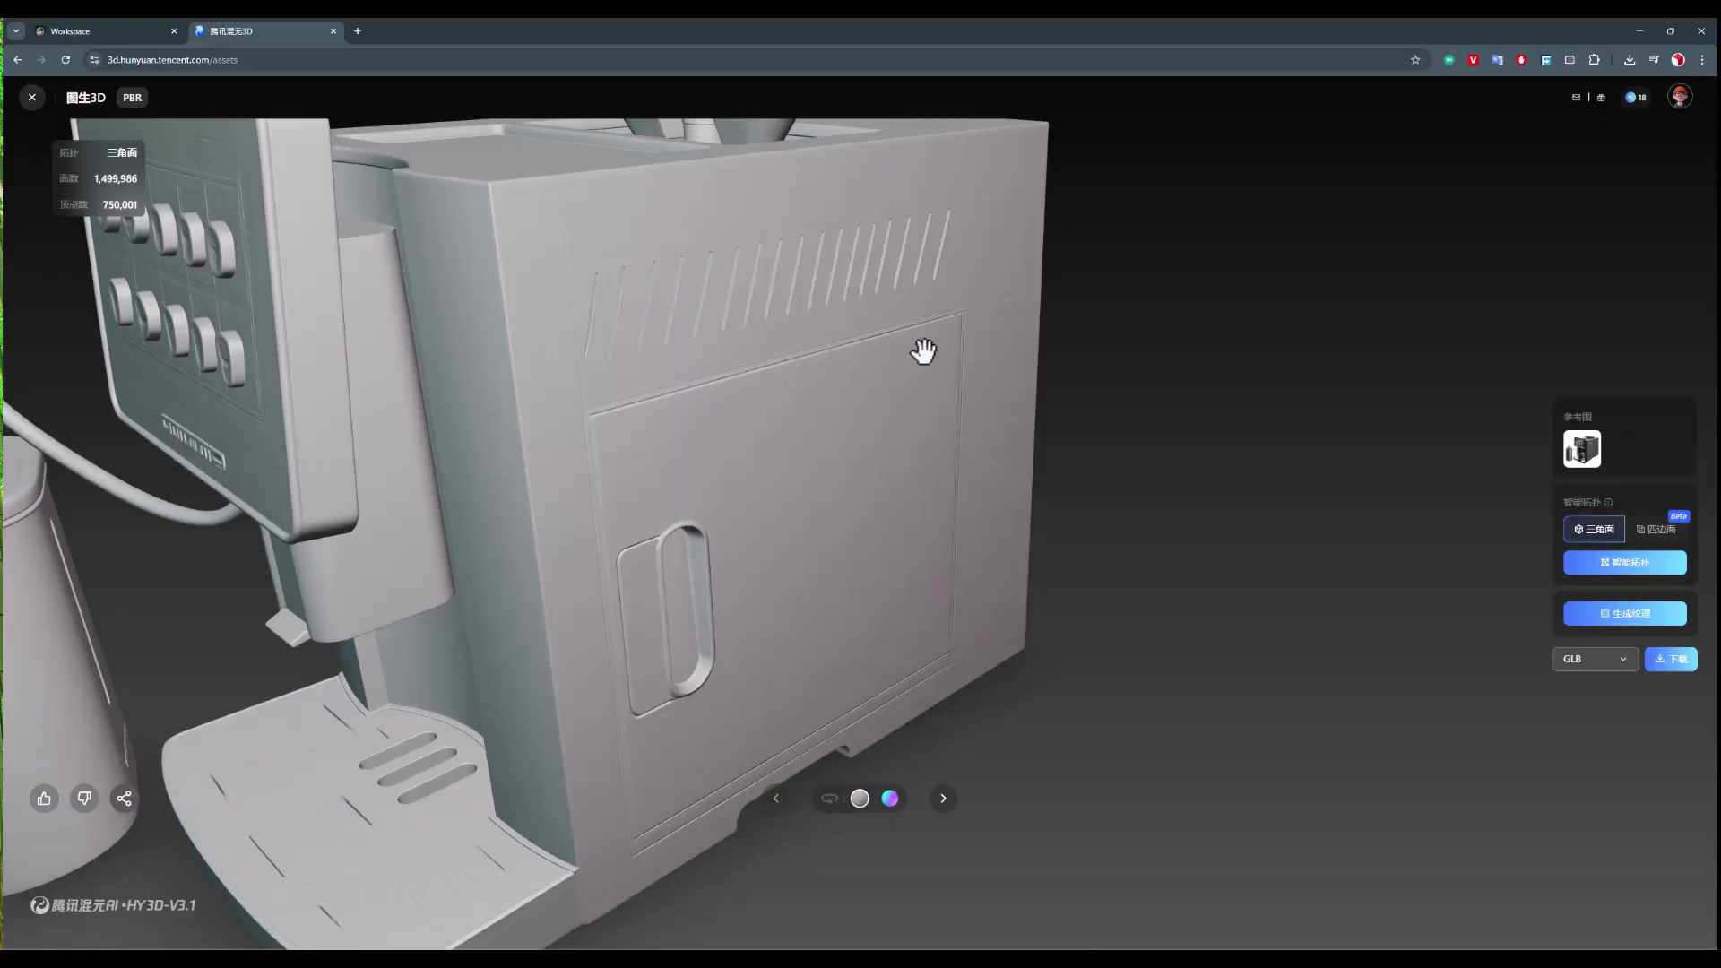
# - Return to Meshy and compare the coffee machine's side panel, vents and handle, then its overall shape
pyautogui.click(48, 30)
pyautogui.scroll(-3, 672, 358)
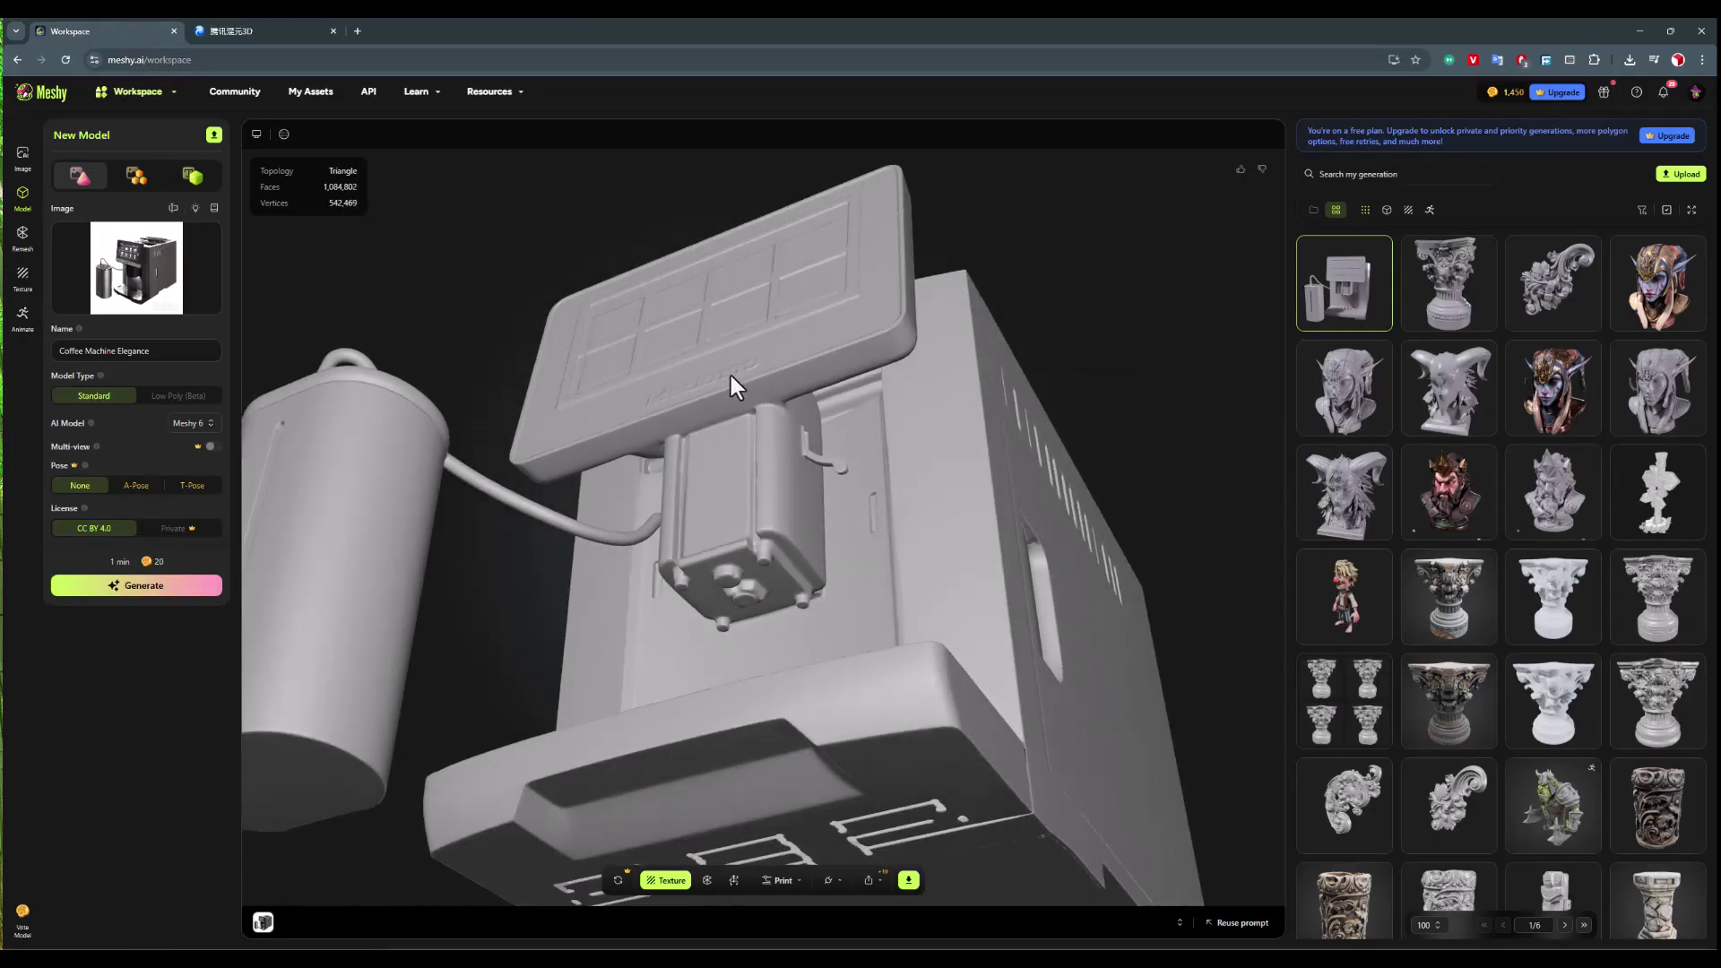
pyautogui.moveTo(737, 384); pyautogui.dragTo(941, 492)
pyautogui.scroll(3, 684, 427)
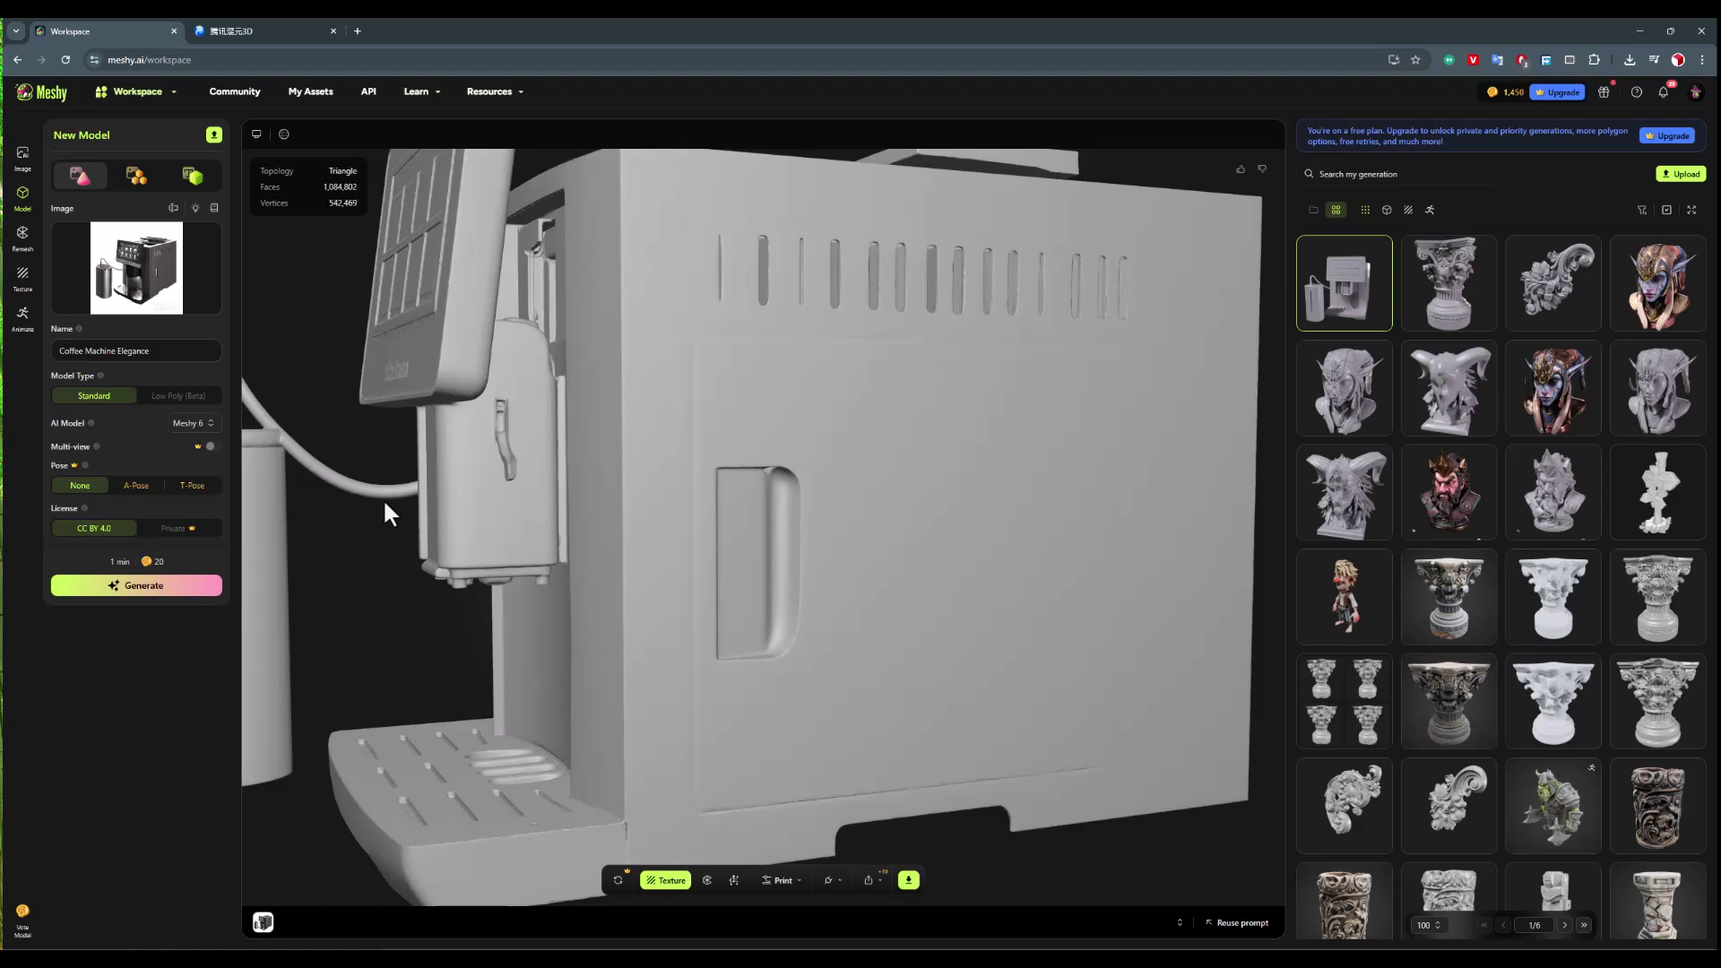
pyautogui.moveTo(386, 507); pyautogui.dragTo(434, 541)
pyautogui.scroll(-2, 433, 543)
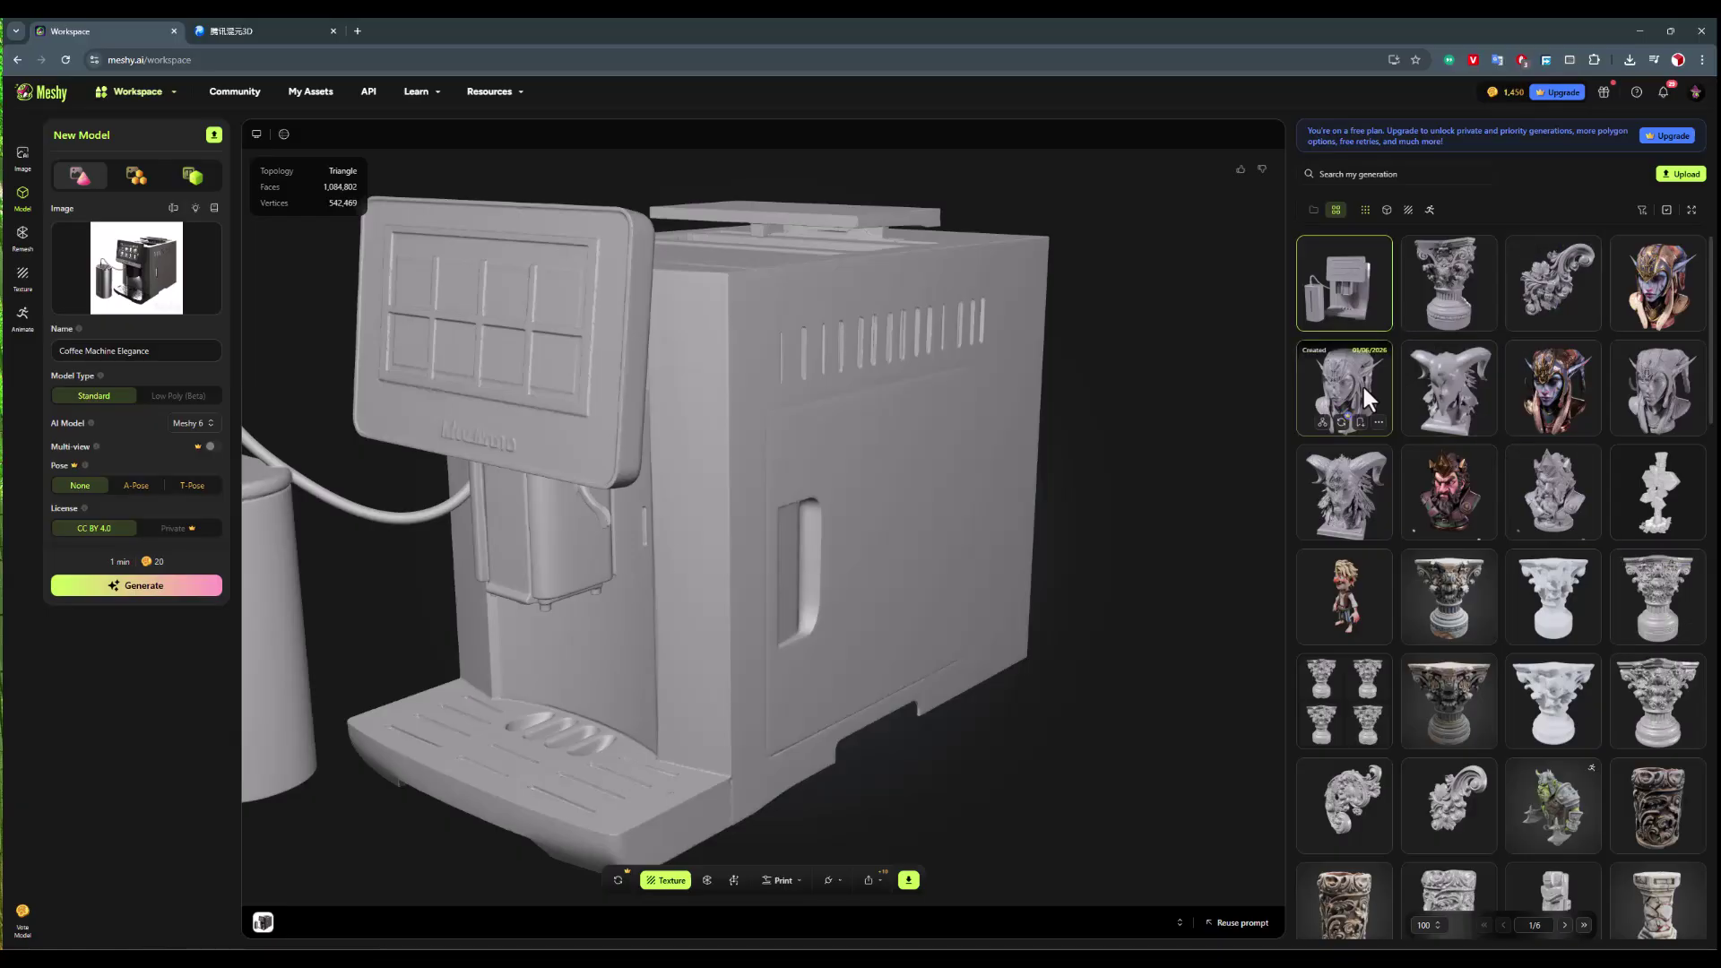
# - Open the untextured horned elf bust at the end of the second row of generations and examine both sides of its head
pyautogui.click(1645, 384)
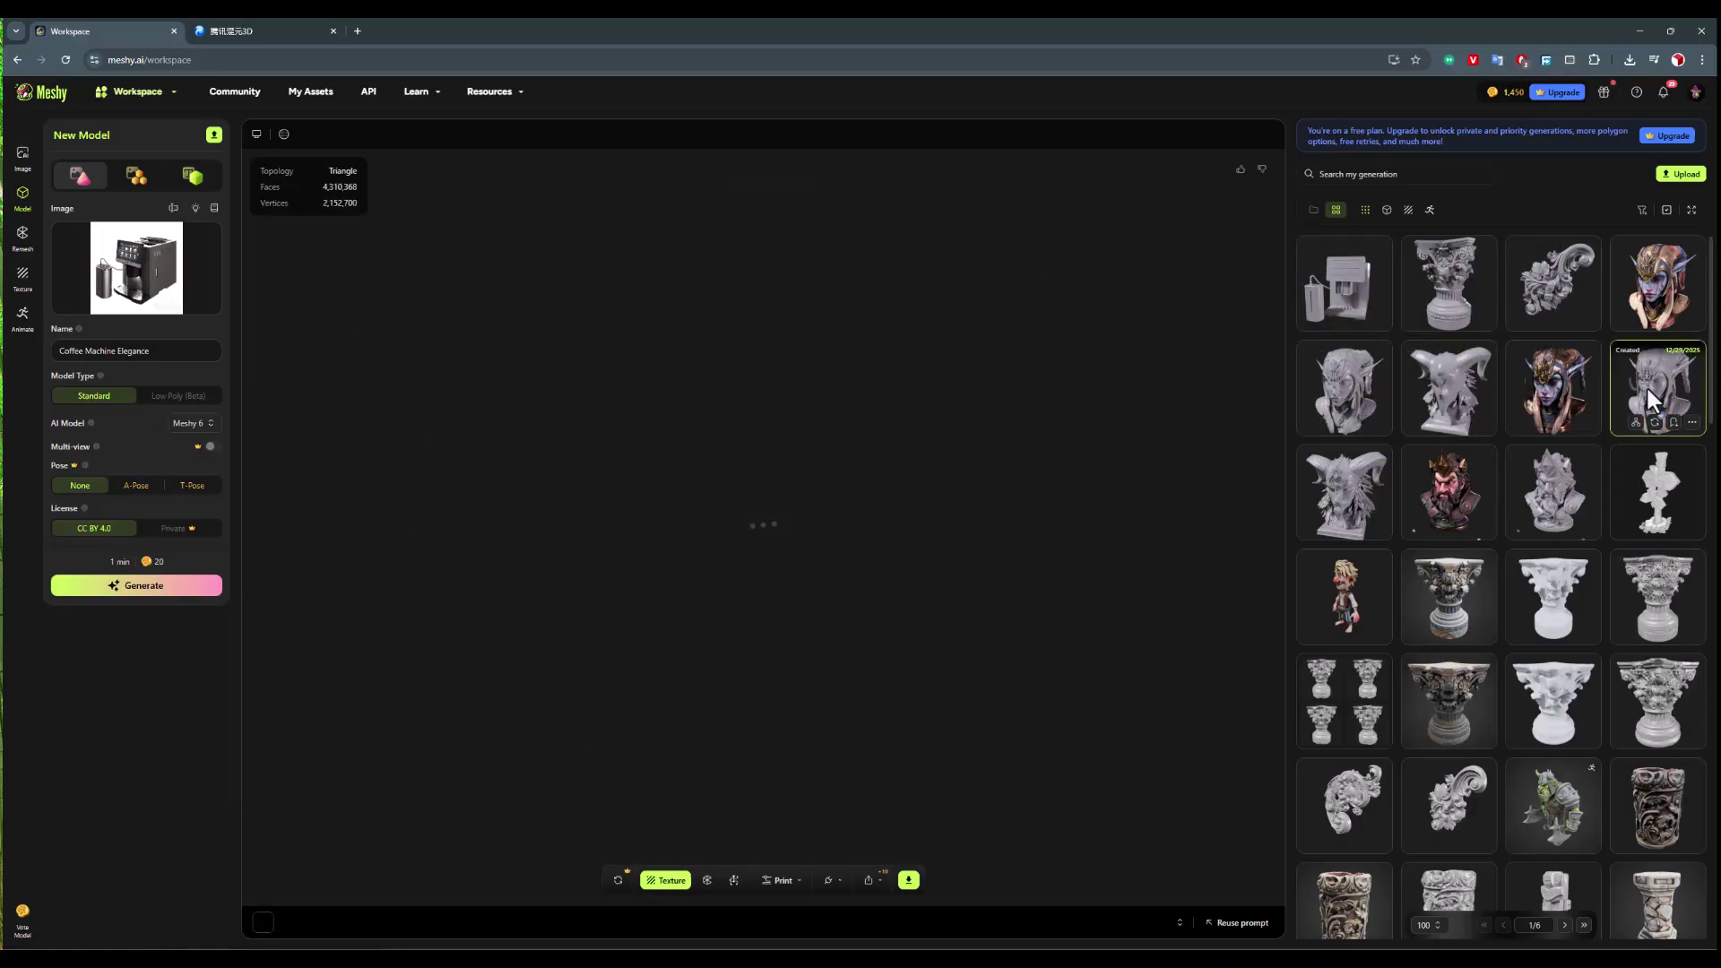
pyautogui.moveTo(572, 531); pyautogui.dragTo(622, 550)
pyautogui.click(1692, 323)
pyautogui.click(1658, 388)
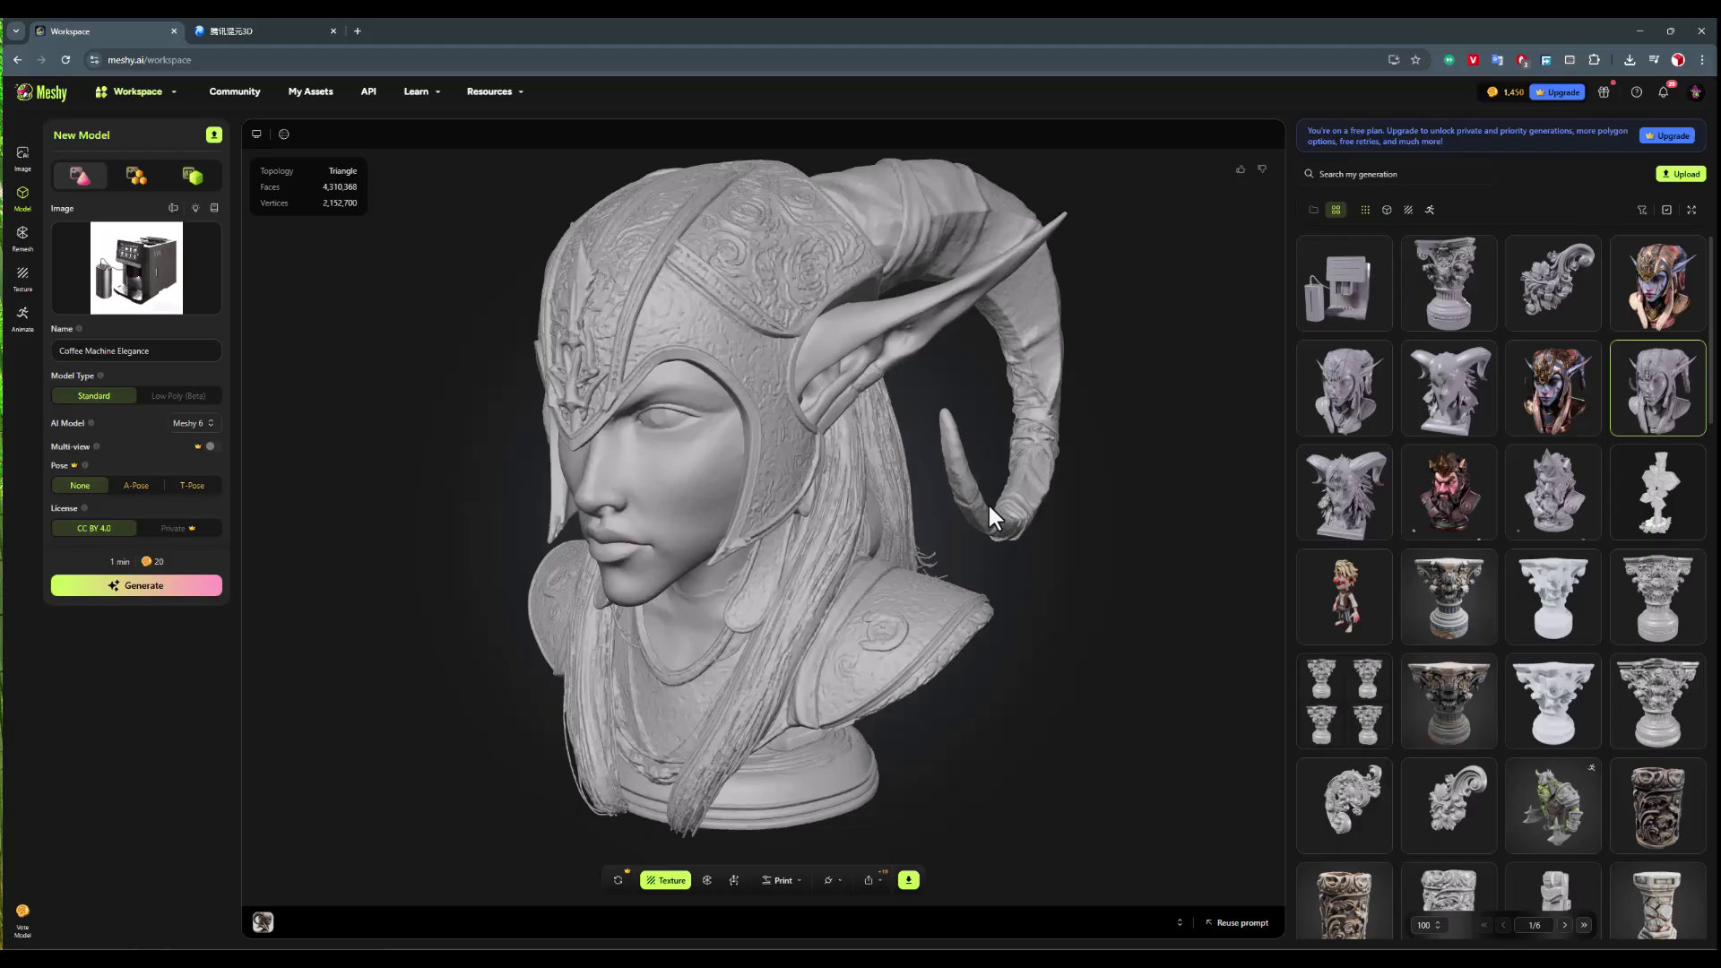
pyautogui.moveTo(993, 518); pyautogui.dragTo(626, 680)
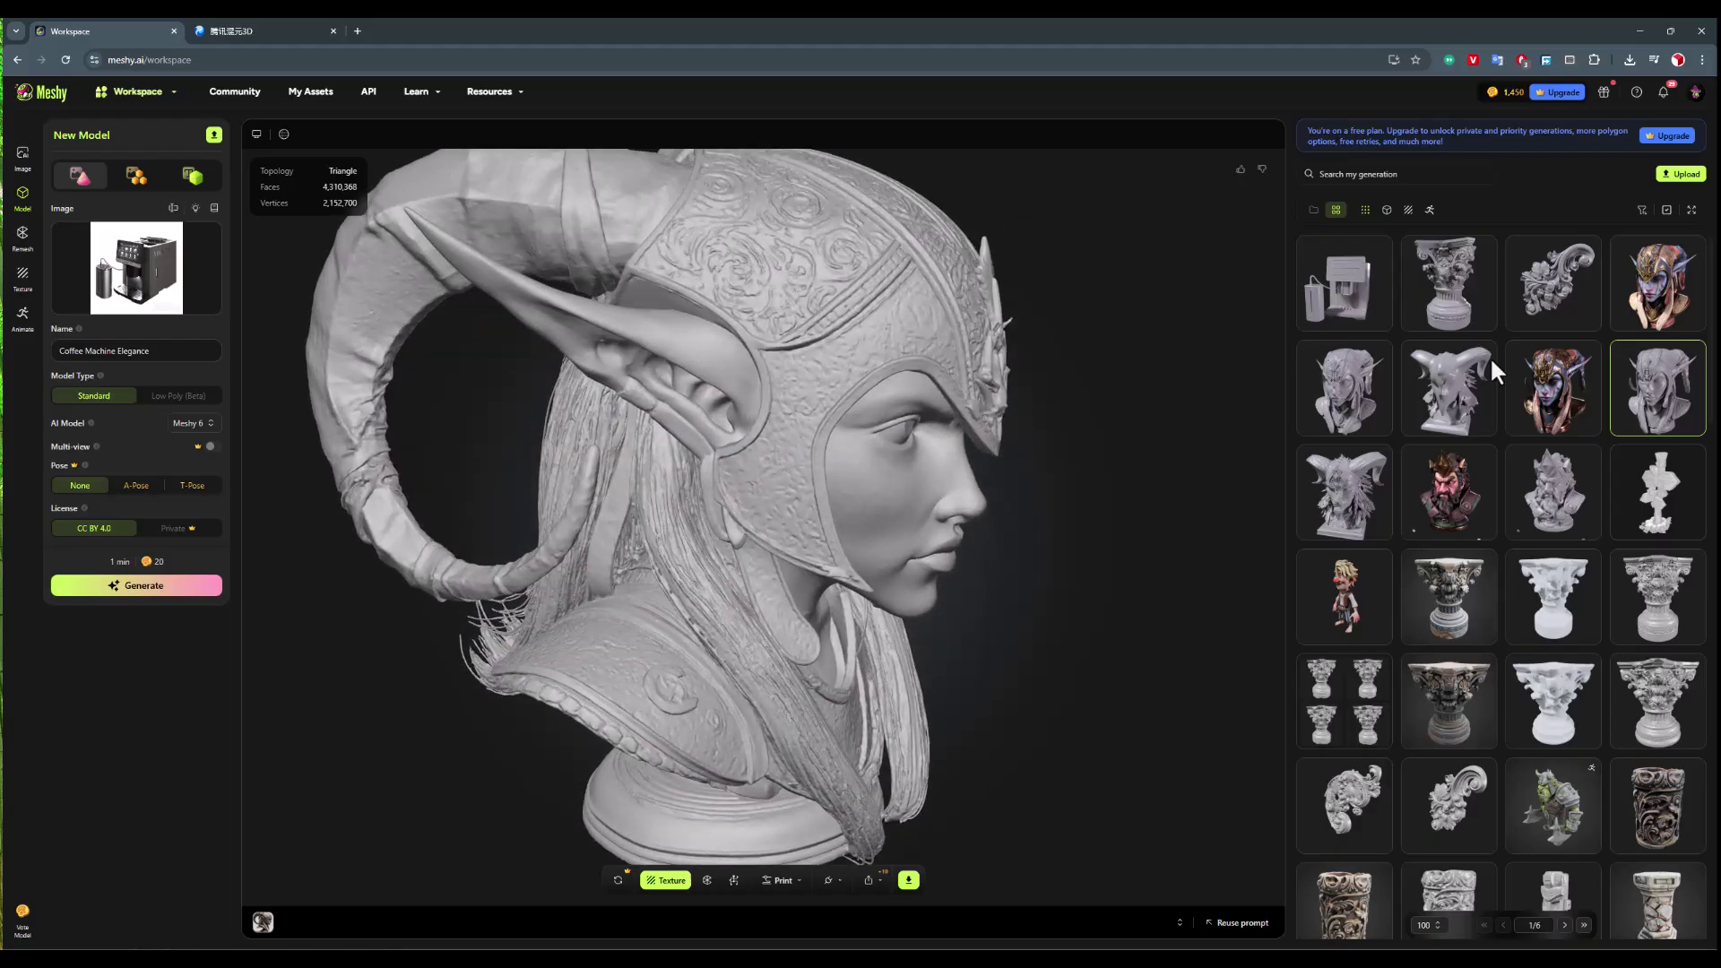
# - Compare the helmet, horns and hair of the untextured elf bust with the textured elf bust in the first row
pyautogui.click(1648, 287)
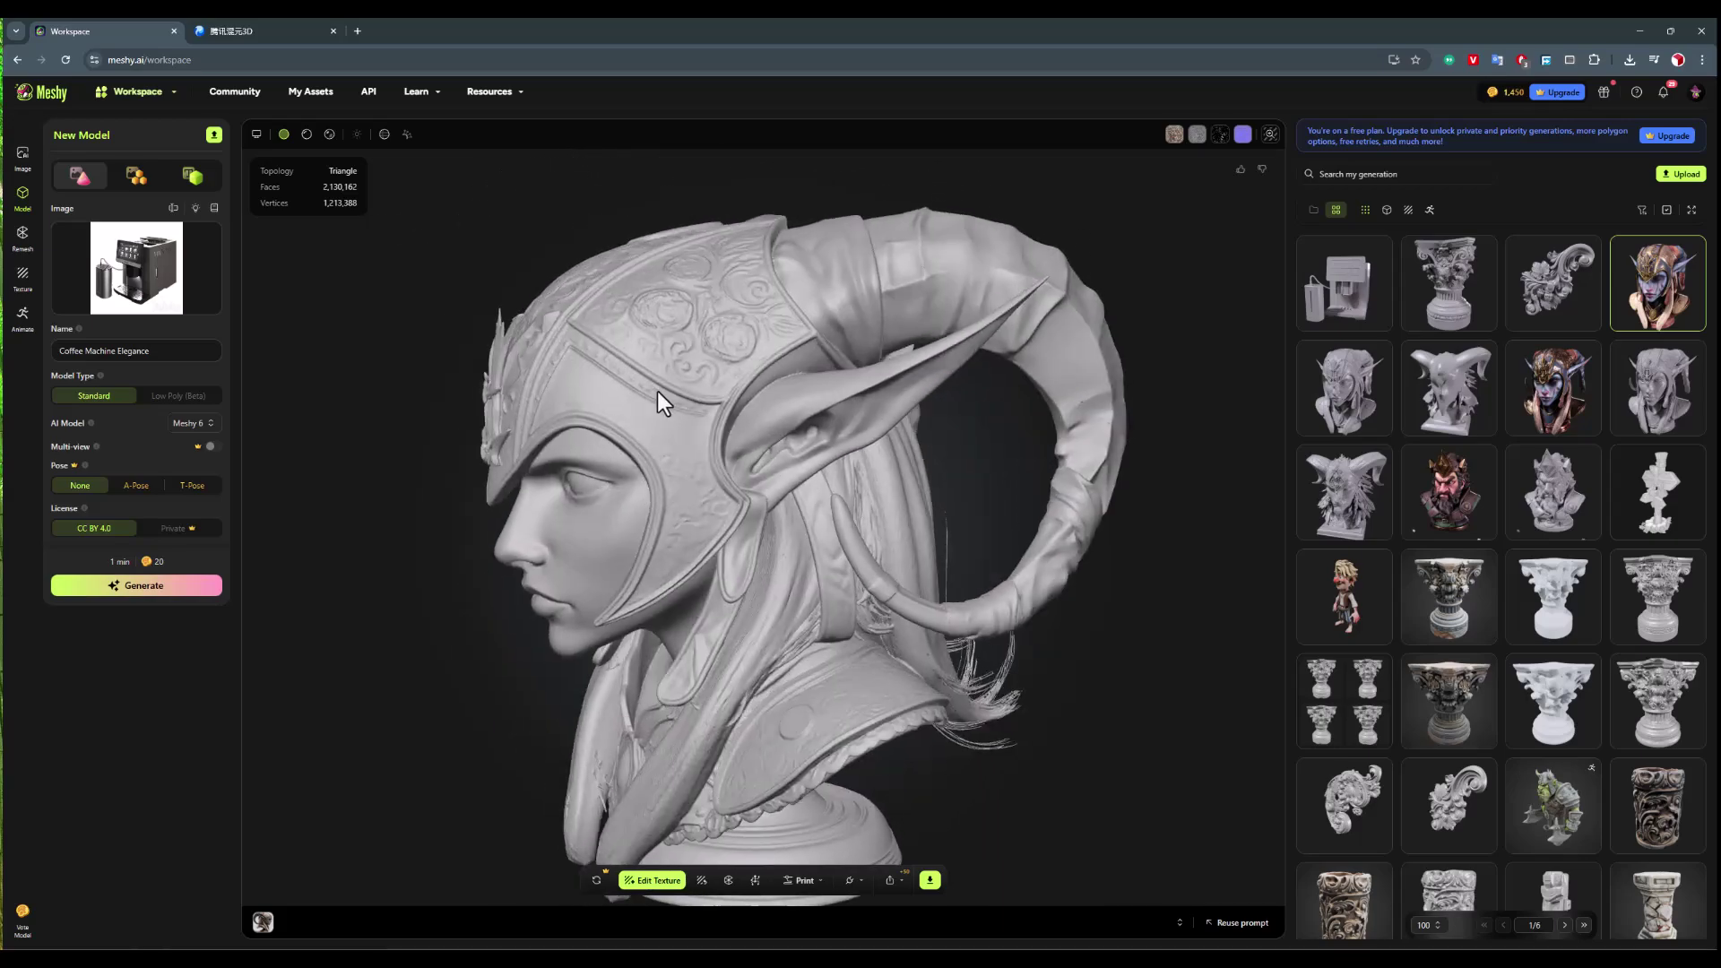
pyautogui.click(1639, 374)
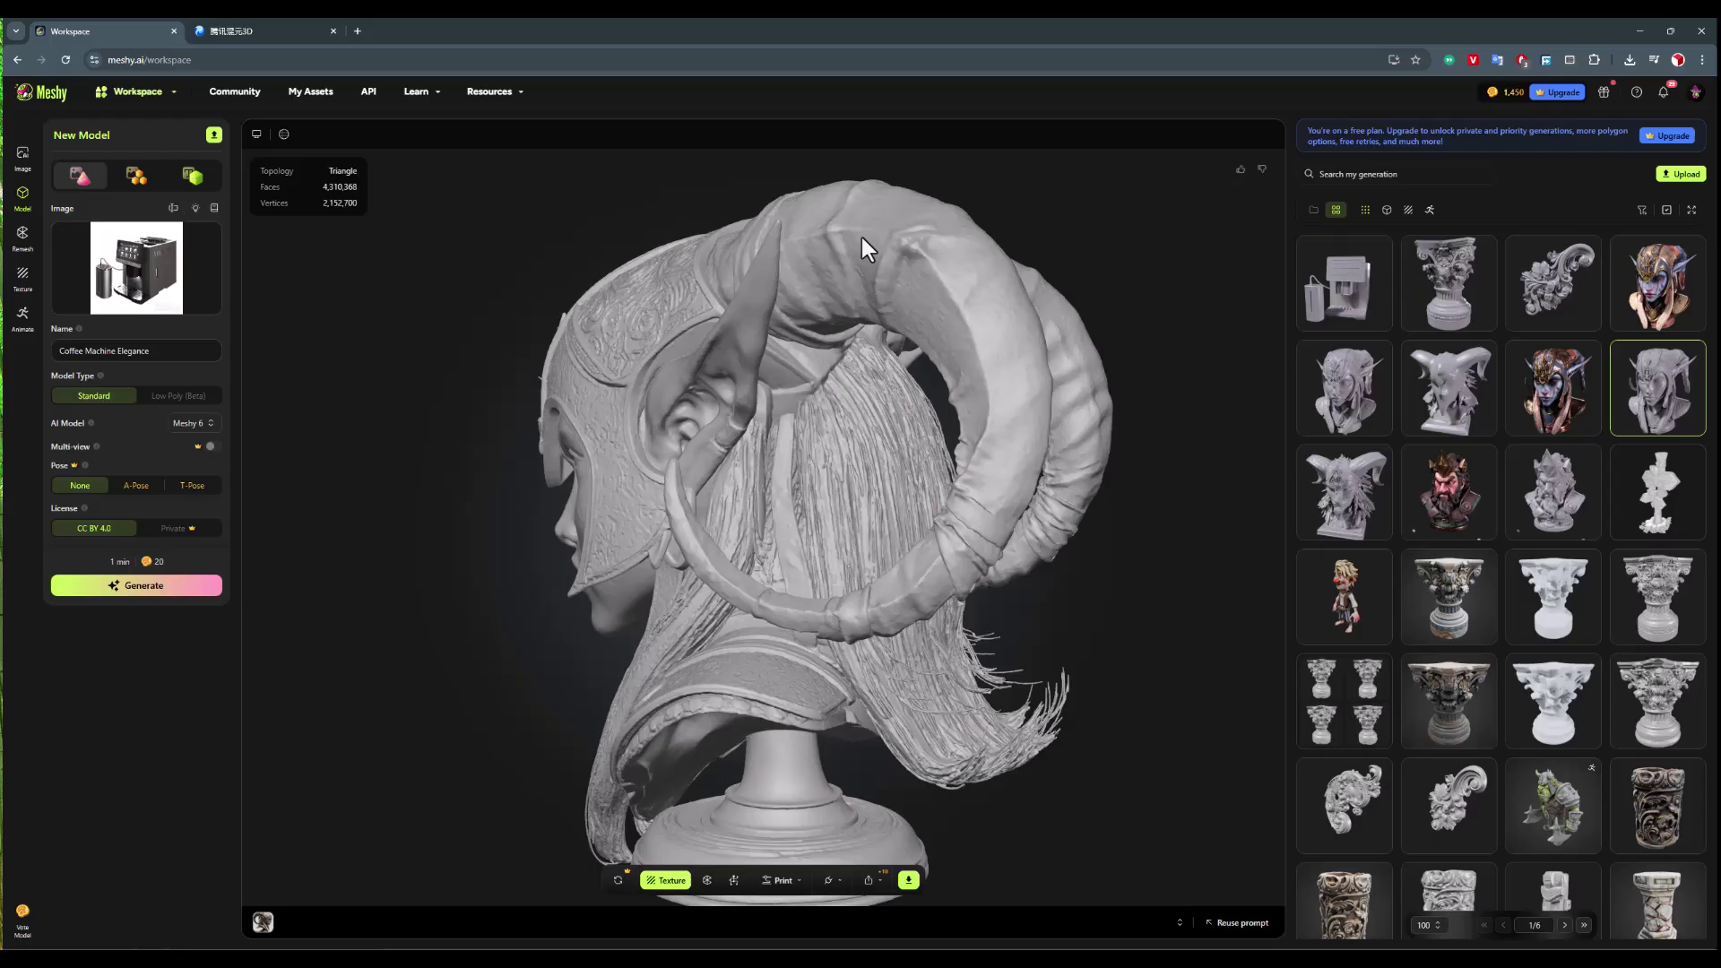
pyautogui.click(1648, 287)
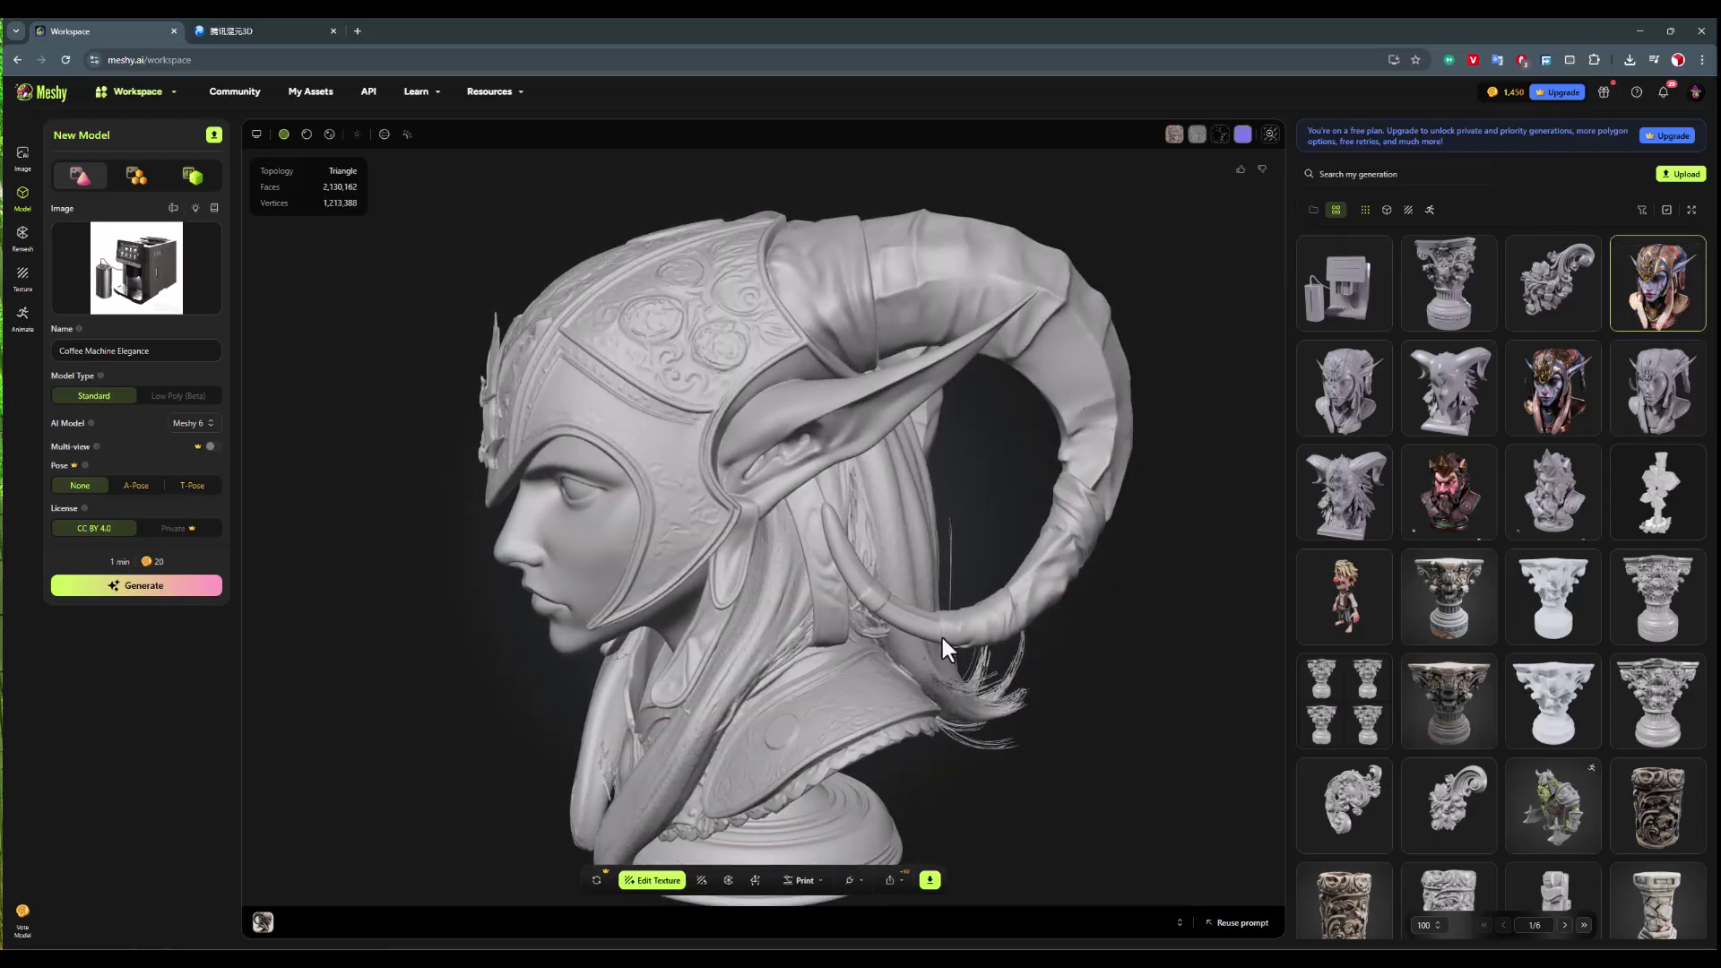